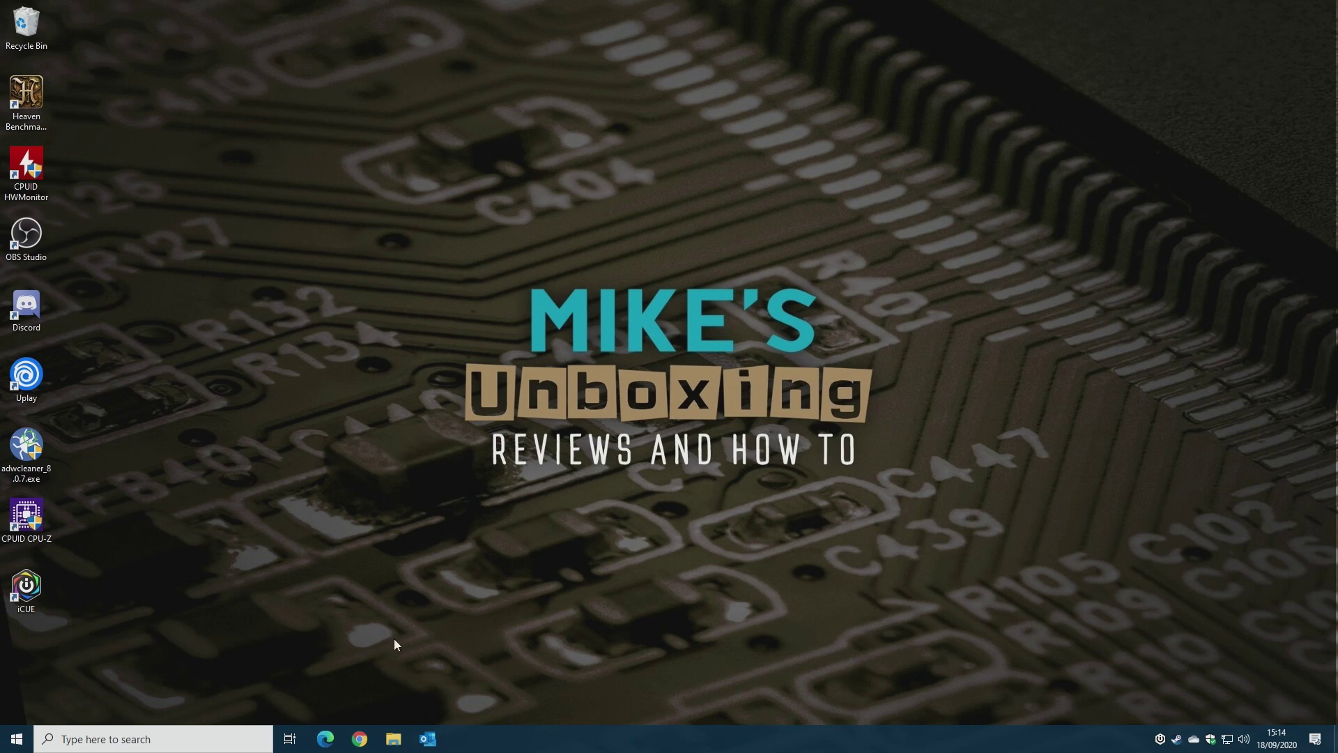
# Open nvidia.com in Chrome and go to the GeForce drivers page.
pyautogui.click(359, 739)
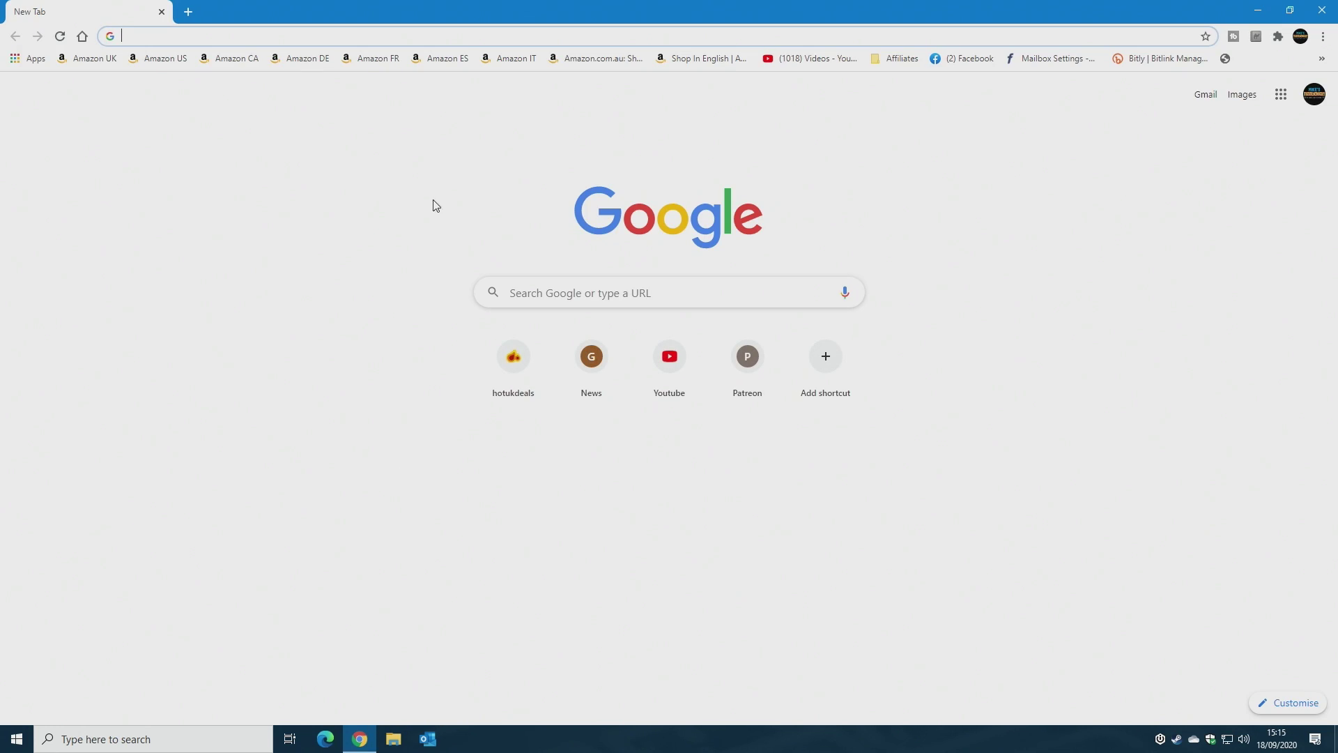
pyautogui.click(299, 42)
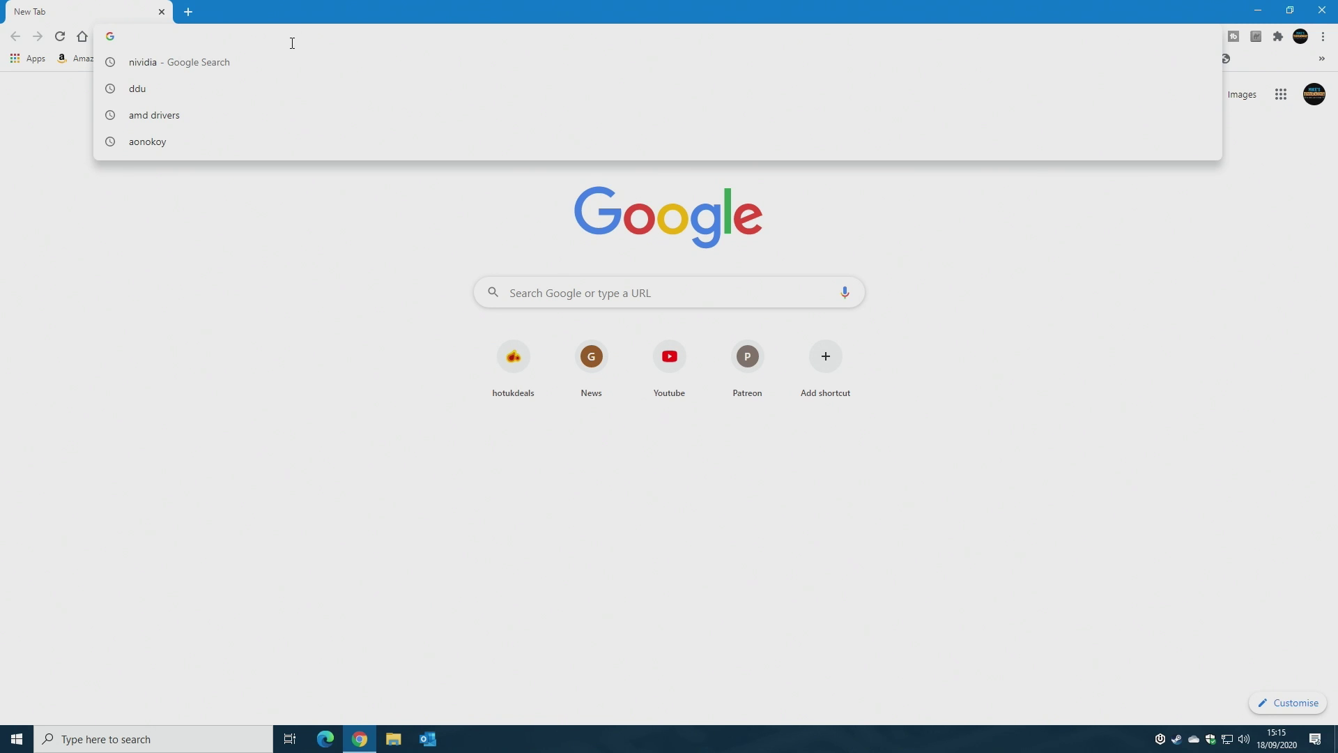
pyautogui.write('n')
pyautogui.write('vi')
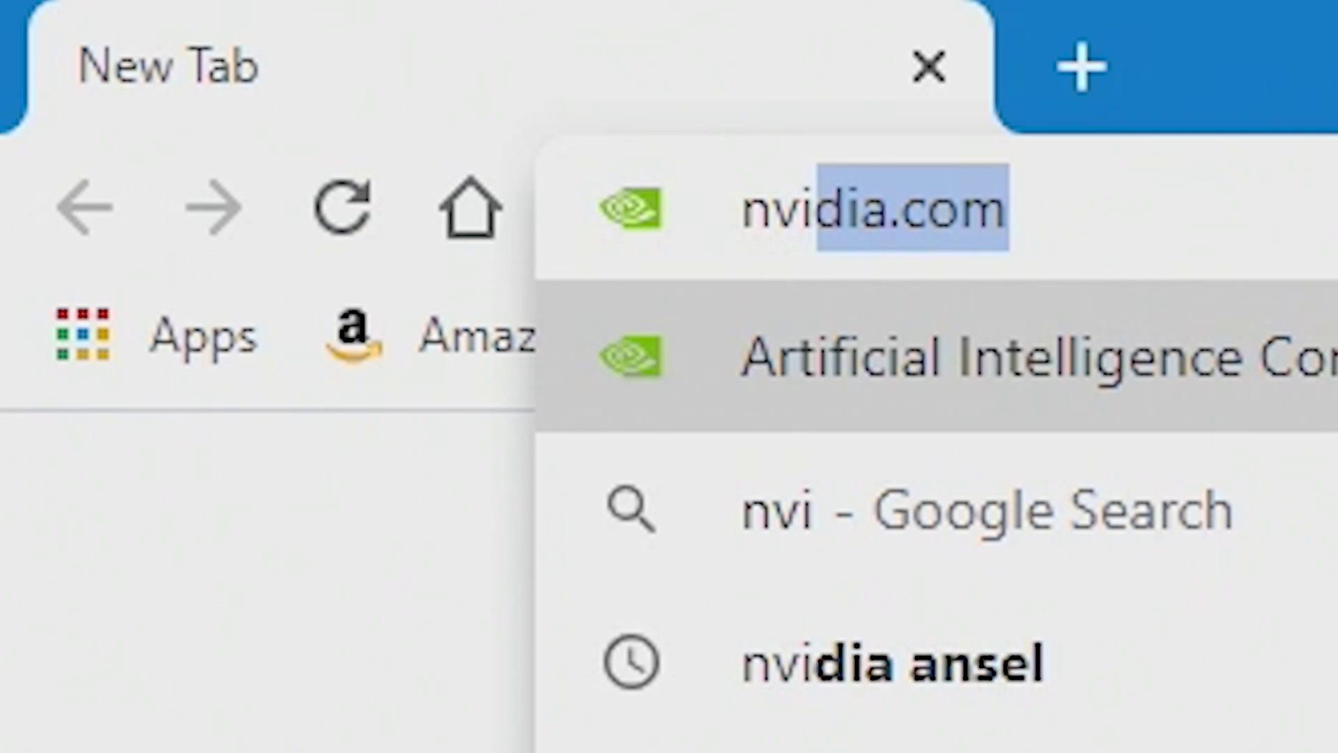
pyautogui.write('dia.com')
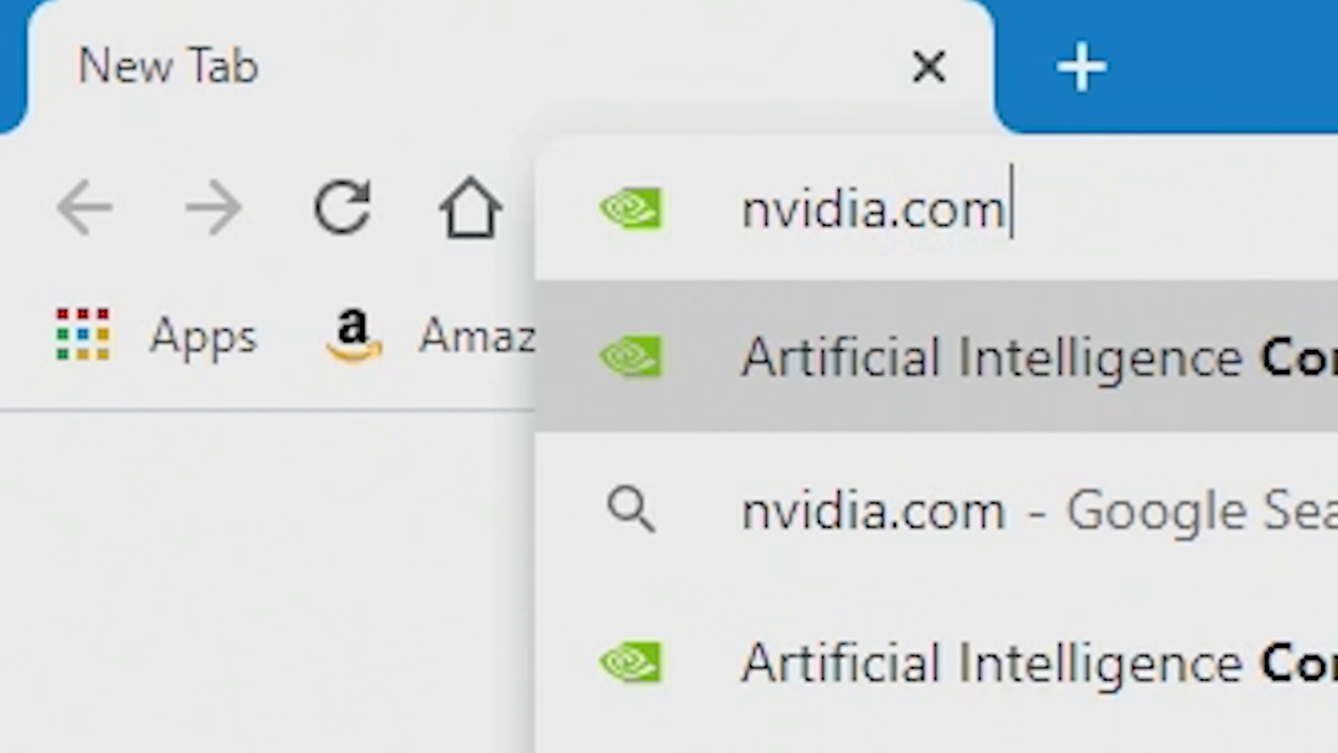
pyautogui.press('Return')
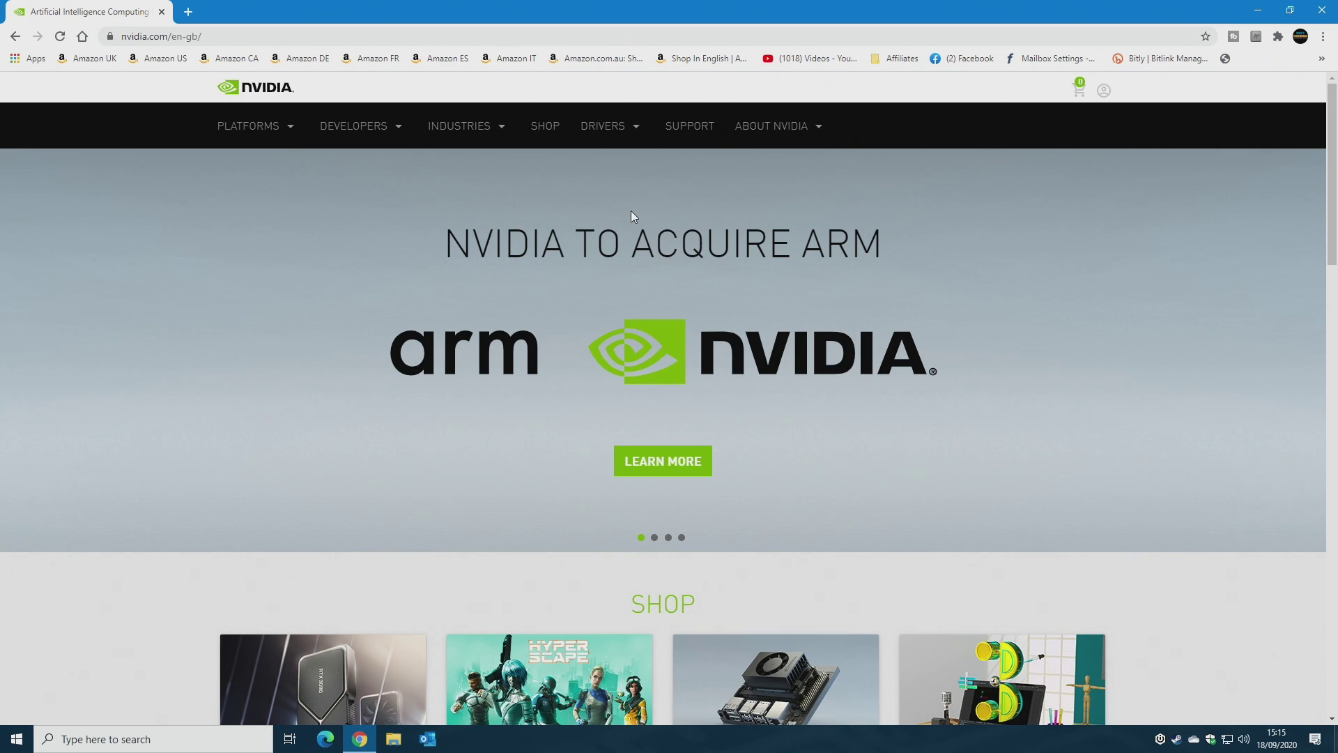
pyautogui.moveTo(617, 133)
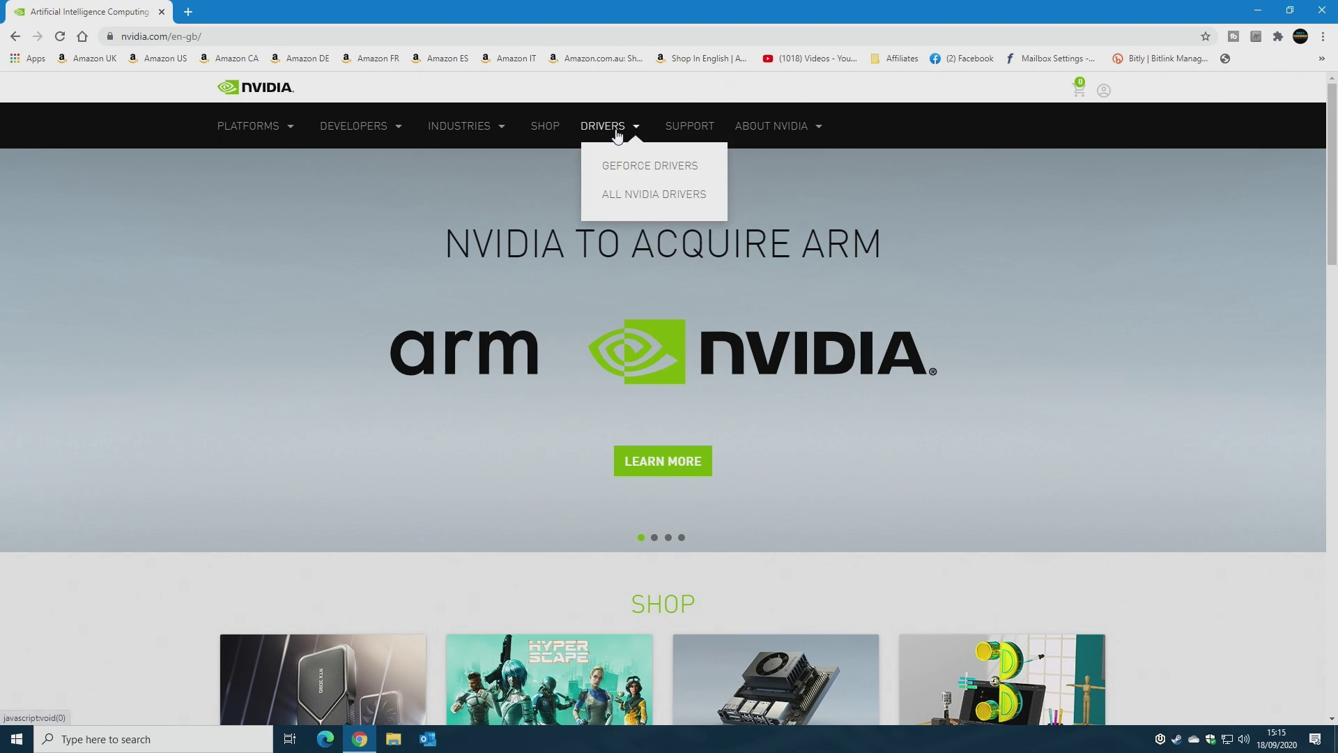
pyautogui.click(631, 170)
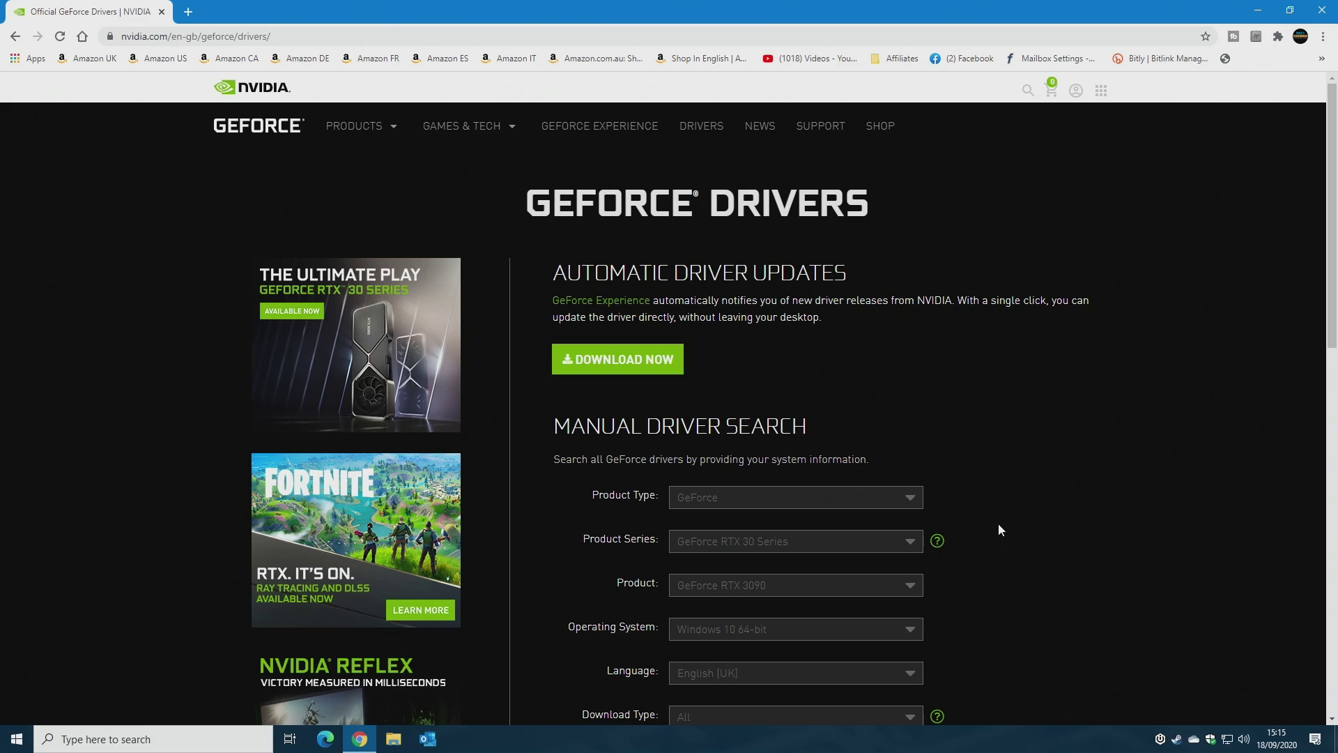
# Run a manual driver search for GeForce 16 Series, GeForce GTX 1650 SUPER, on Windows 10 64-bit.
pyautogui.scroll(-2, 998, 530)
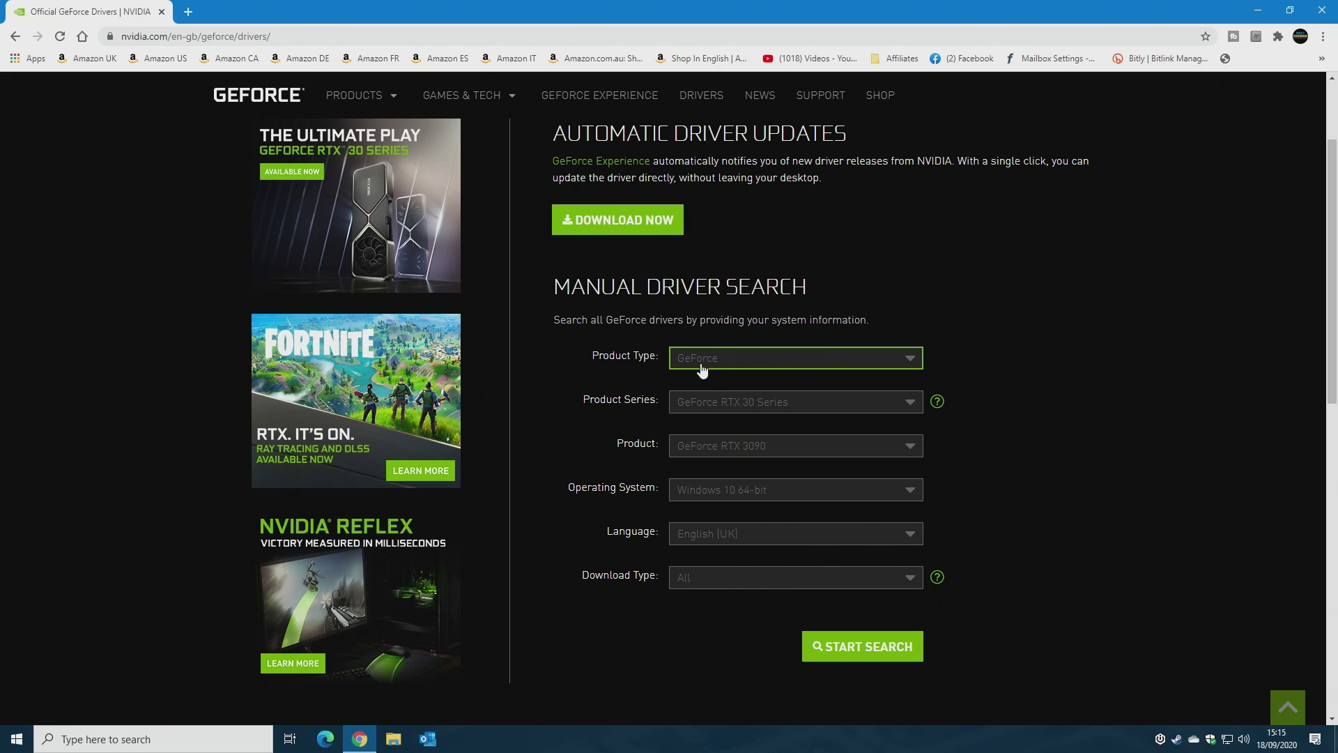
pyautogui.click(765, 402)
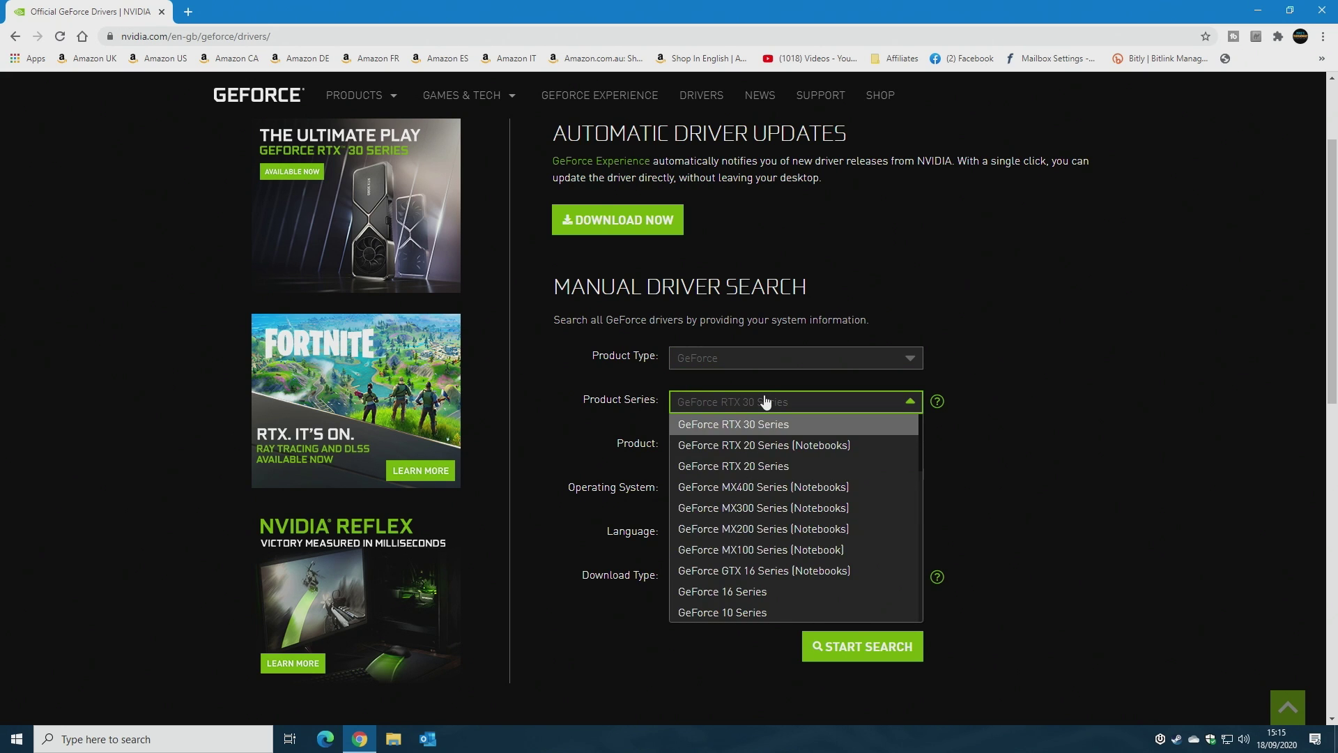
pyautogui.click(747, 593)
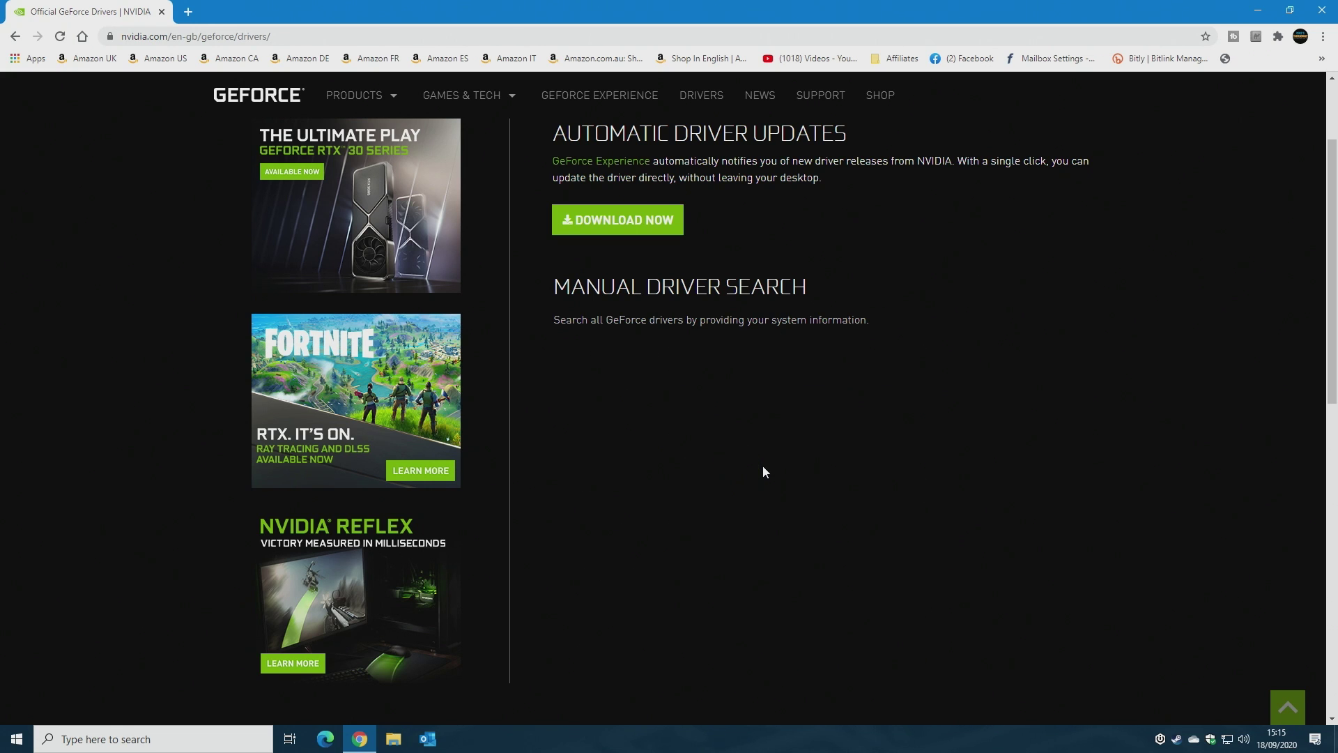
pyautogui.click(744, 448)
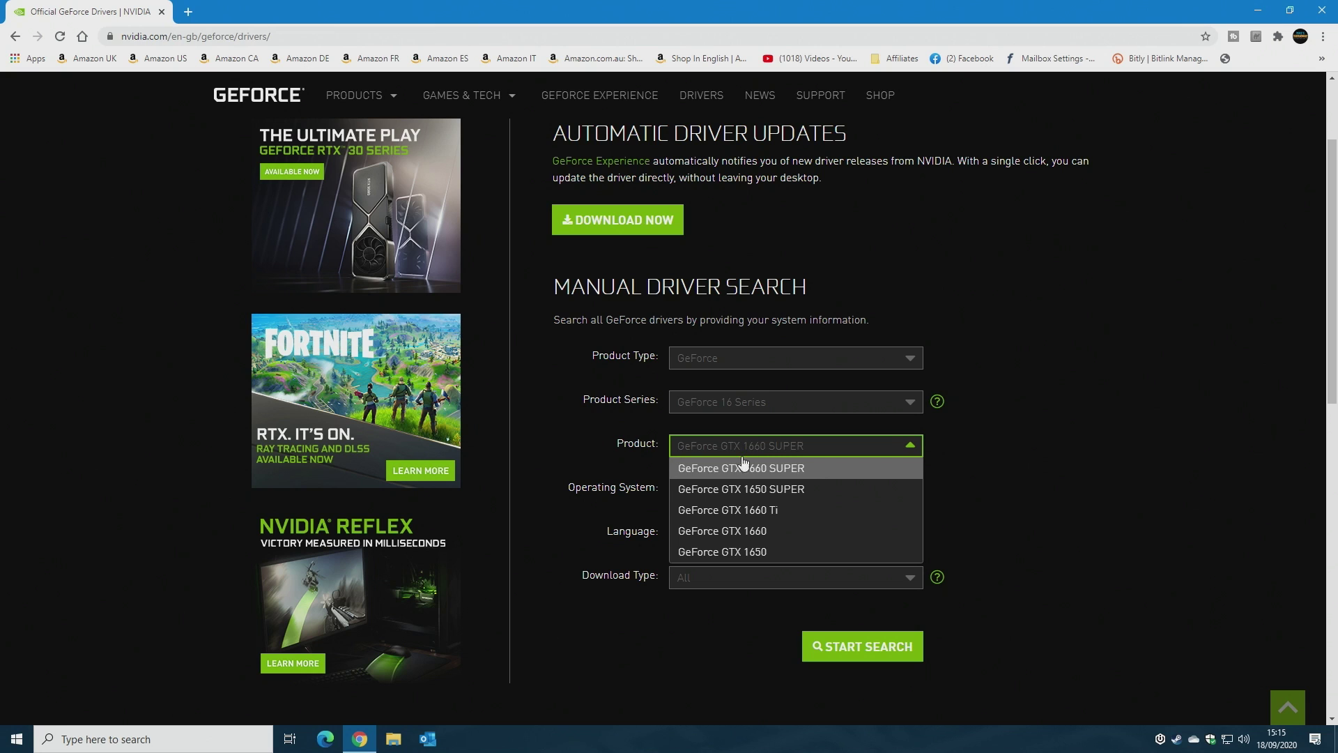
pyautogui.click(739, 489)
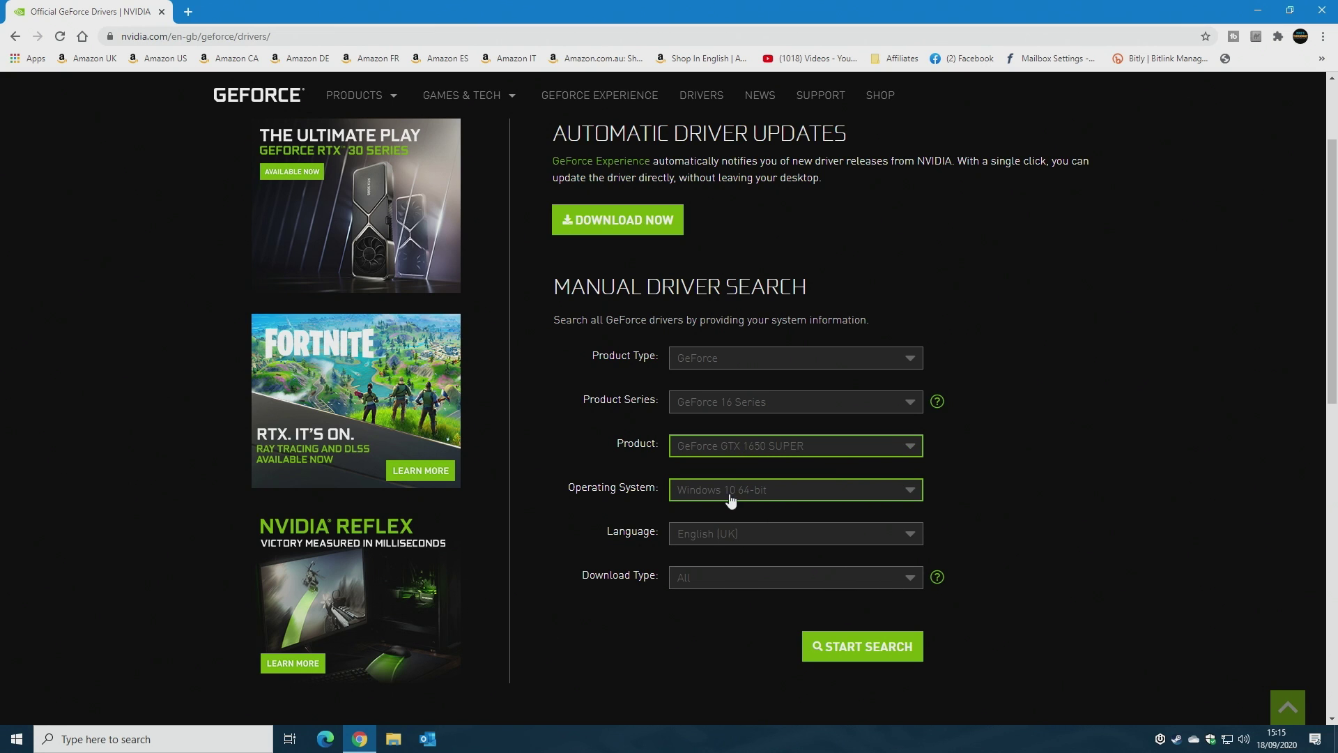
pyautogui.click(732, 497)
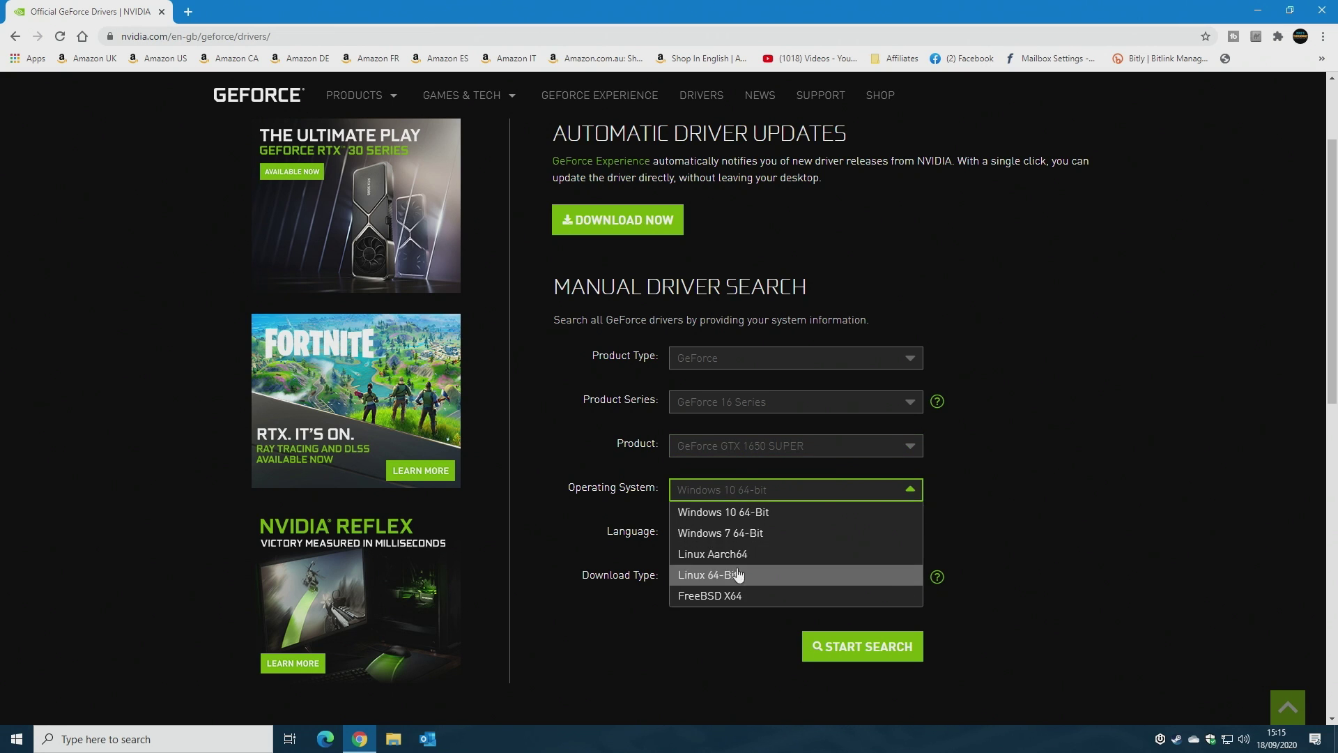
pyautogui.click(709, 513)
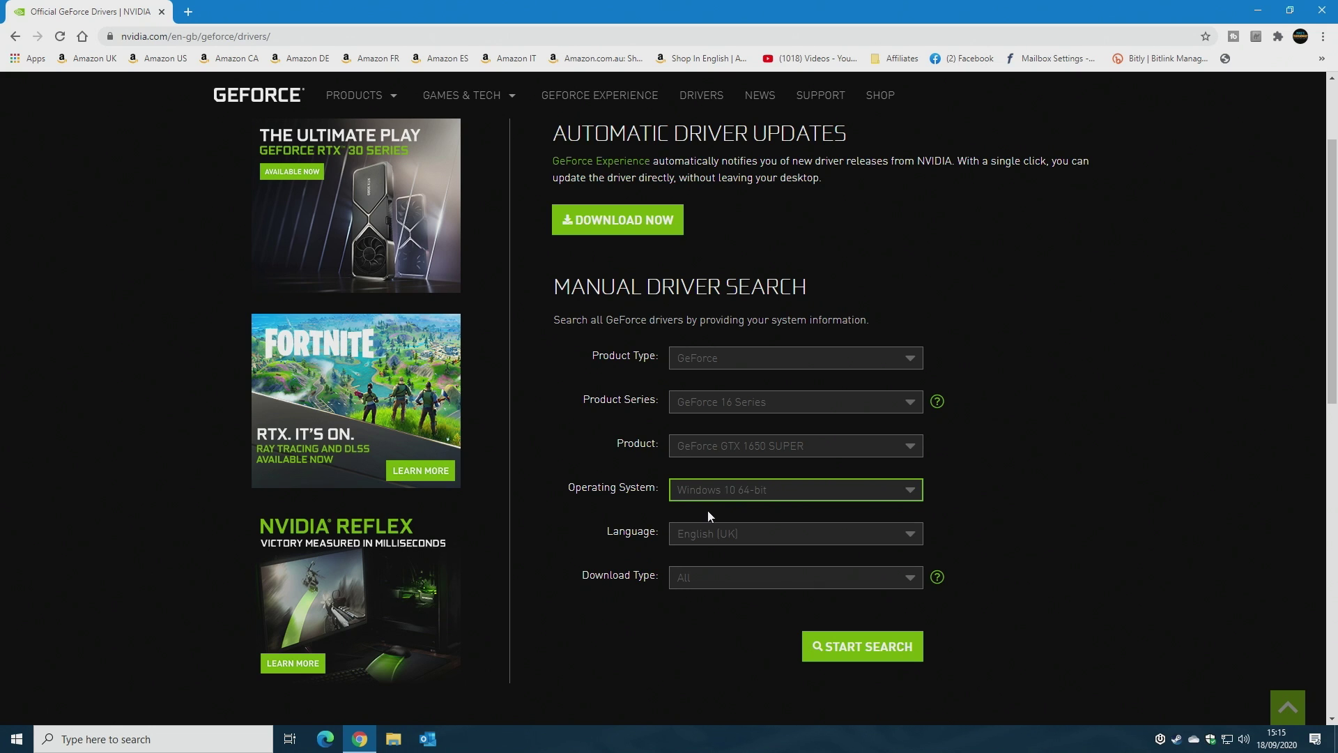
pyautogui.click(864, 649)
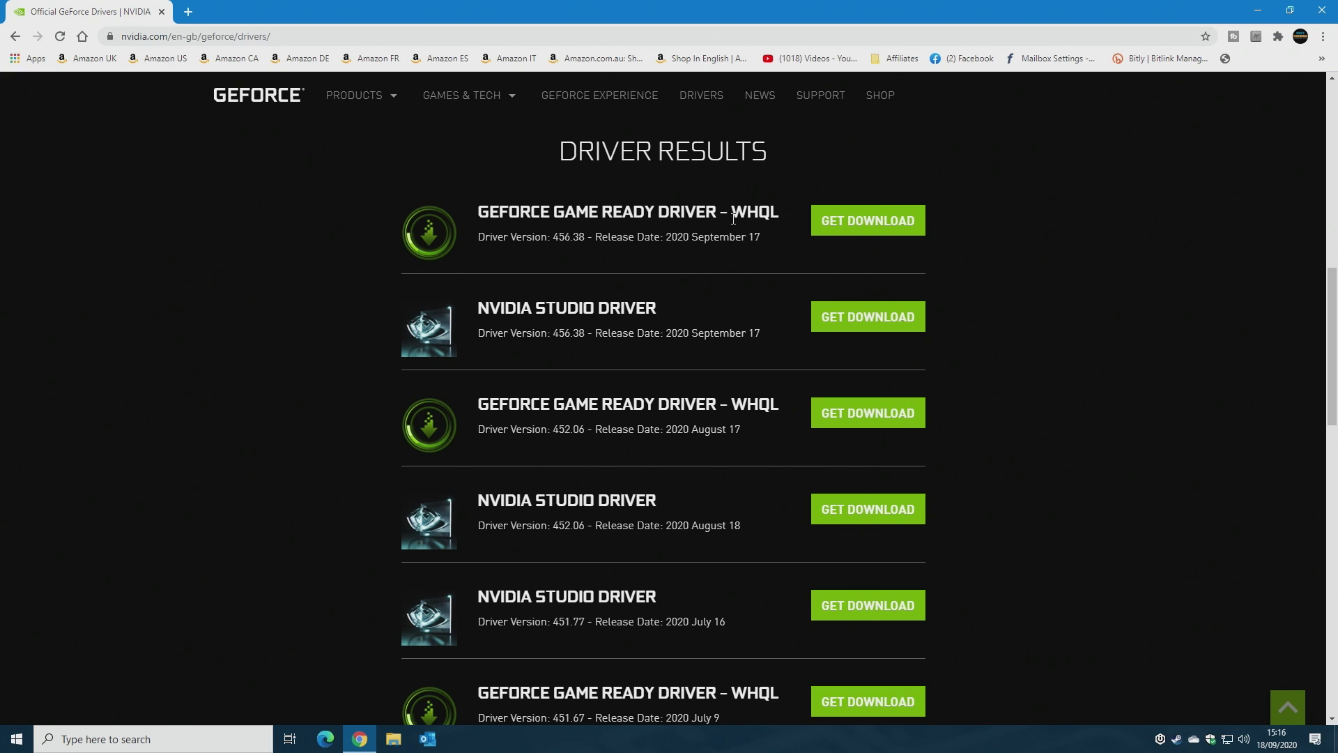
# Request the download of GeForce Game Ready Driver WHQL version 456.38 and cancel saving the file.
pyautogui.click(859, 230)
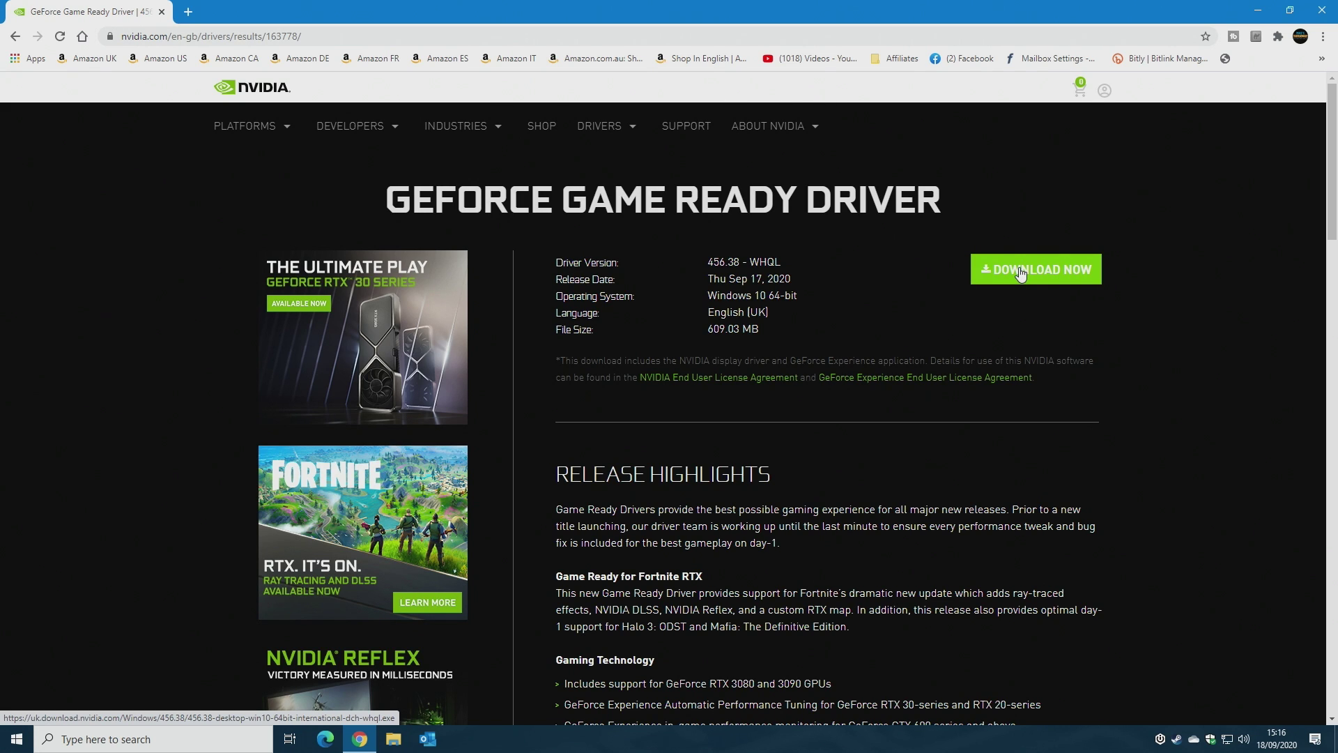
pyautogui.click(1020, 272)
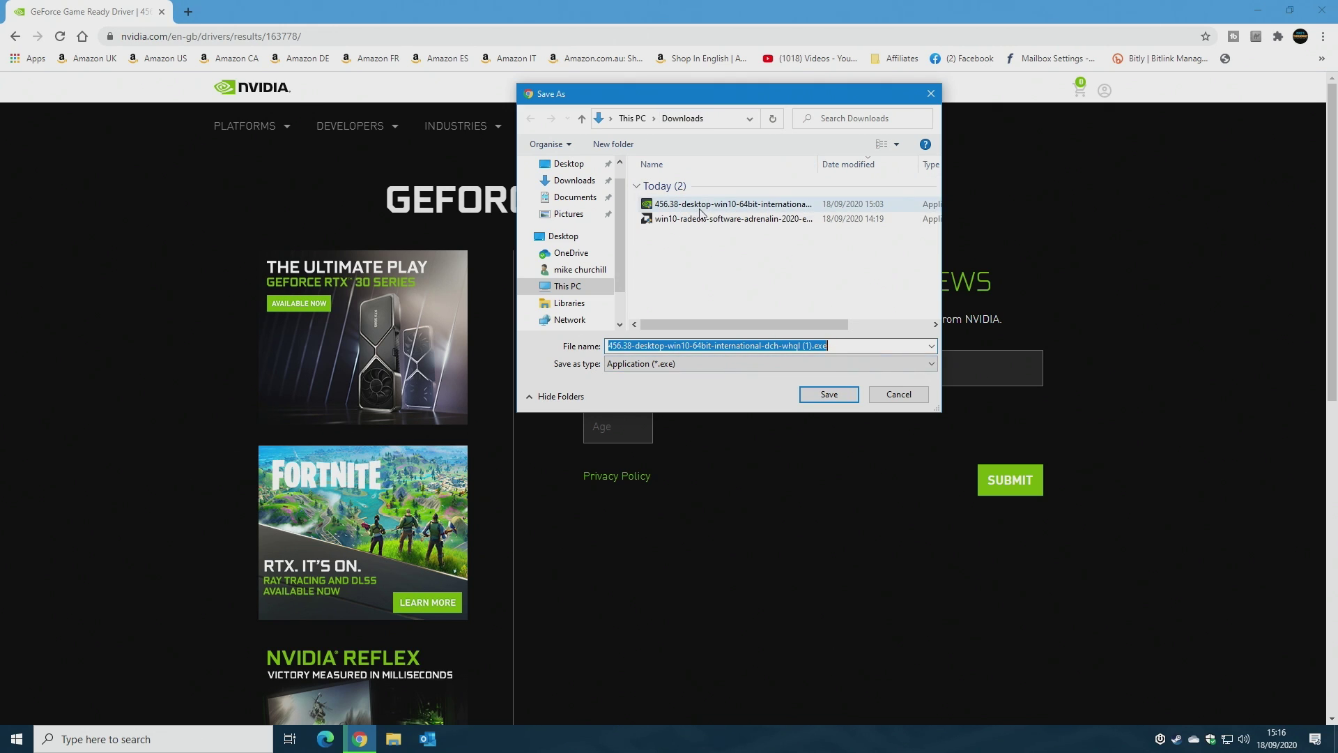
pyautogui.click(906, 394)
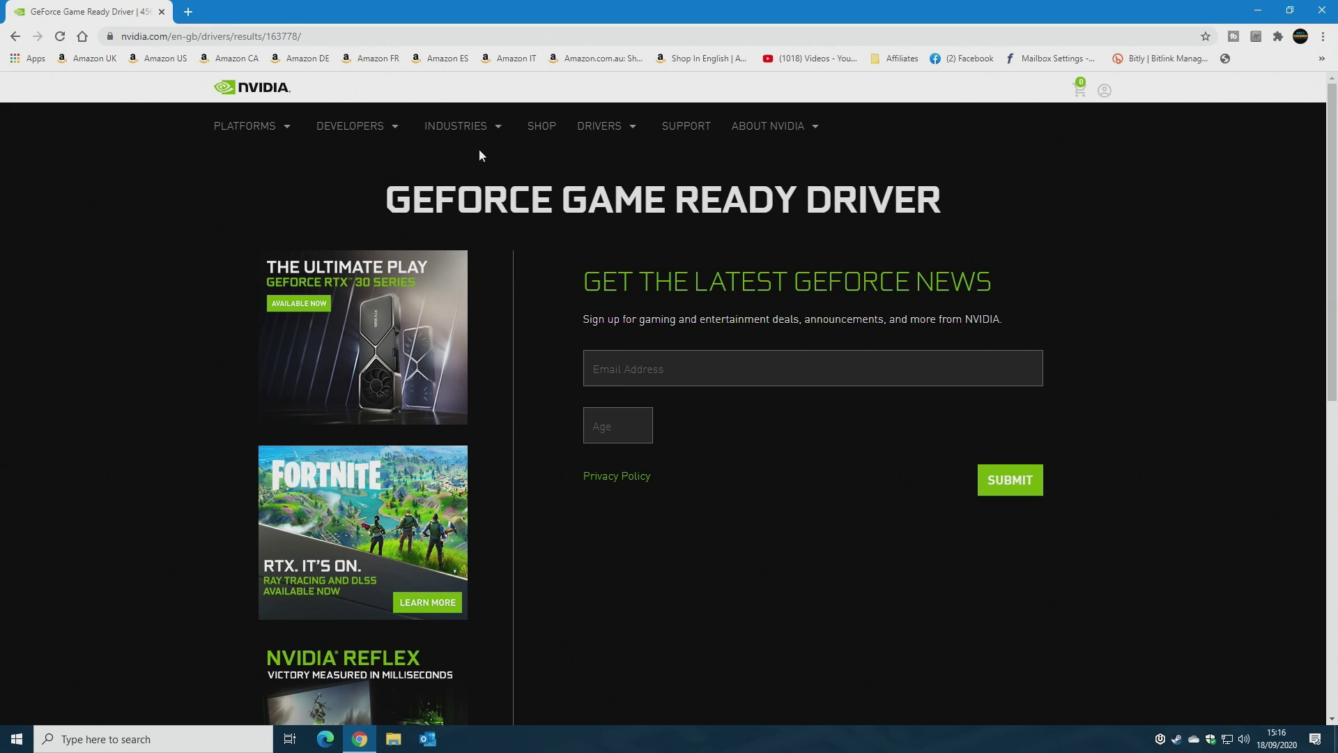
# Open amd.com in a new browser tab, go to its Drivers & Support page and decline the feedback survey.
pyautogui.click(188, 12)
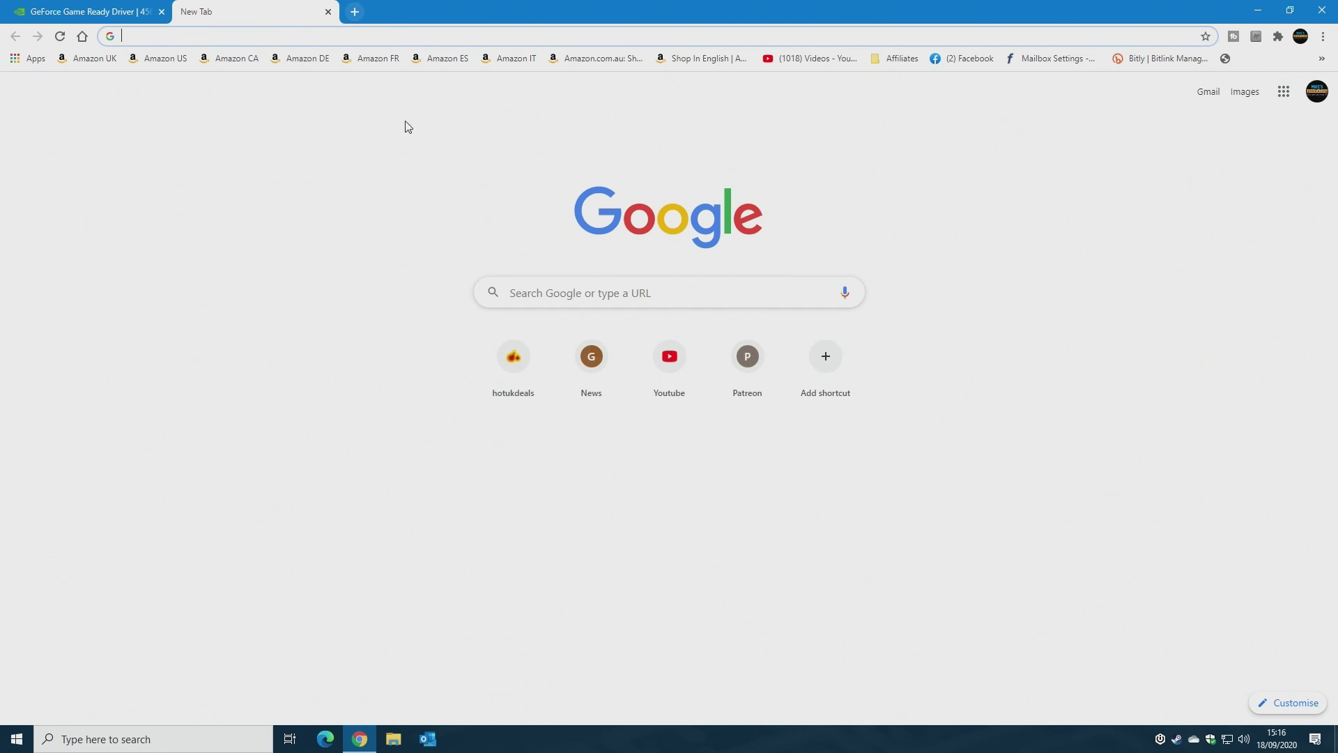
pyautogui.click(406, 42)
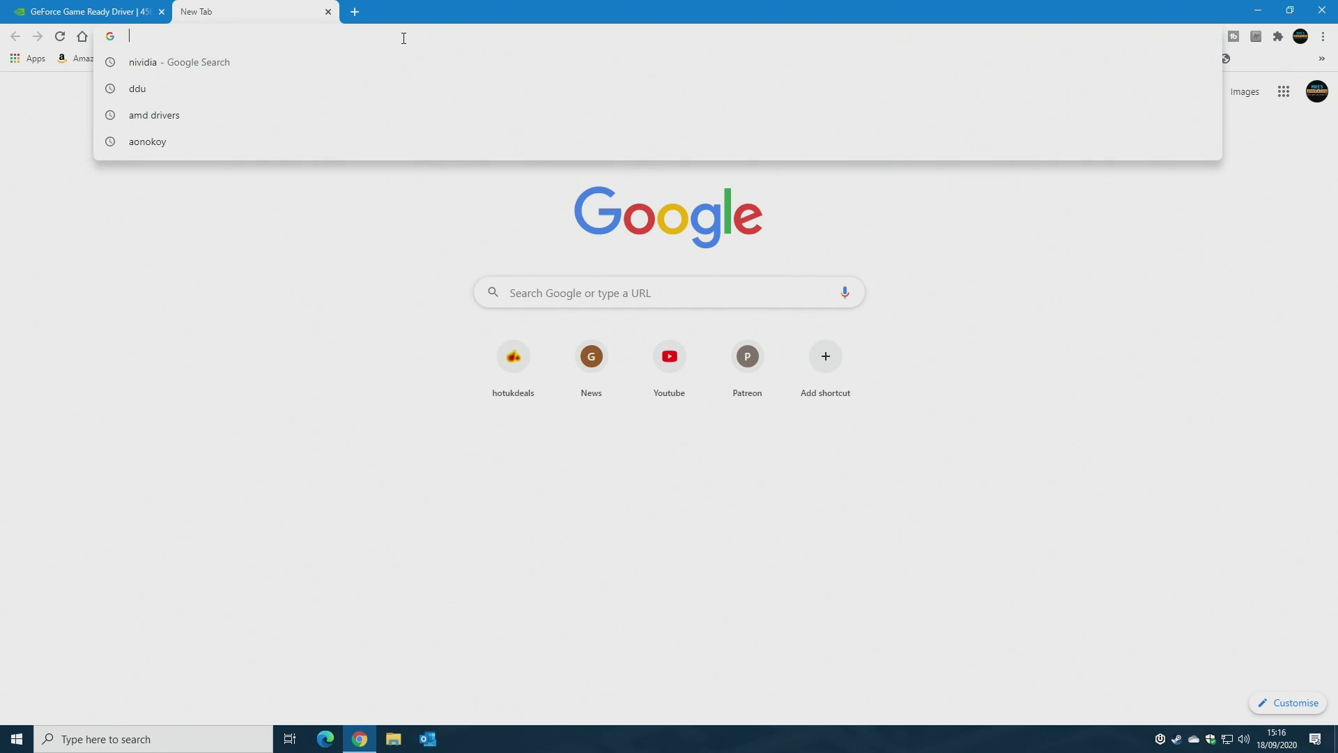
pyautogui.write('amd.com')
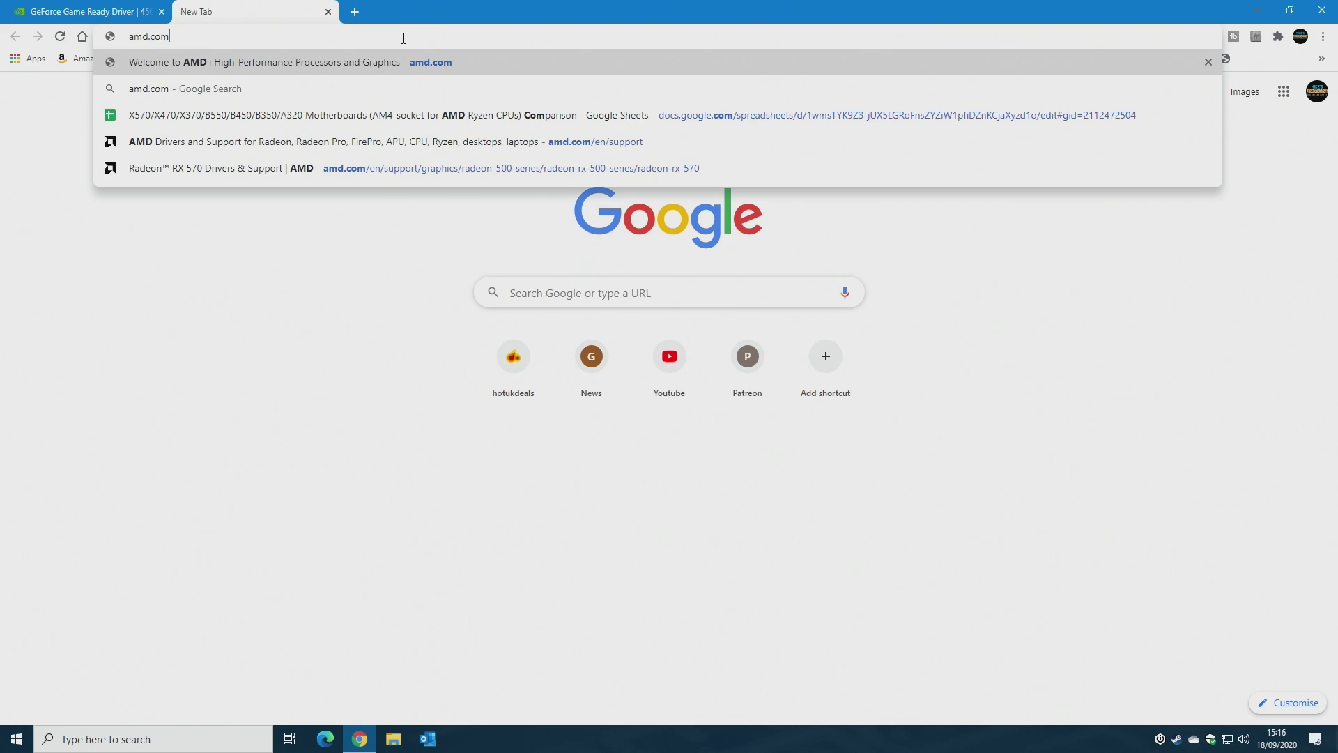
pyautogui.press('Return')
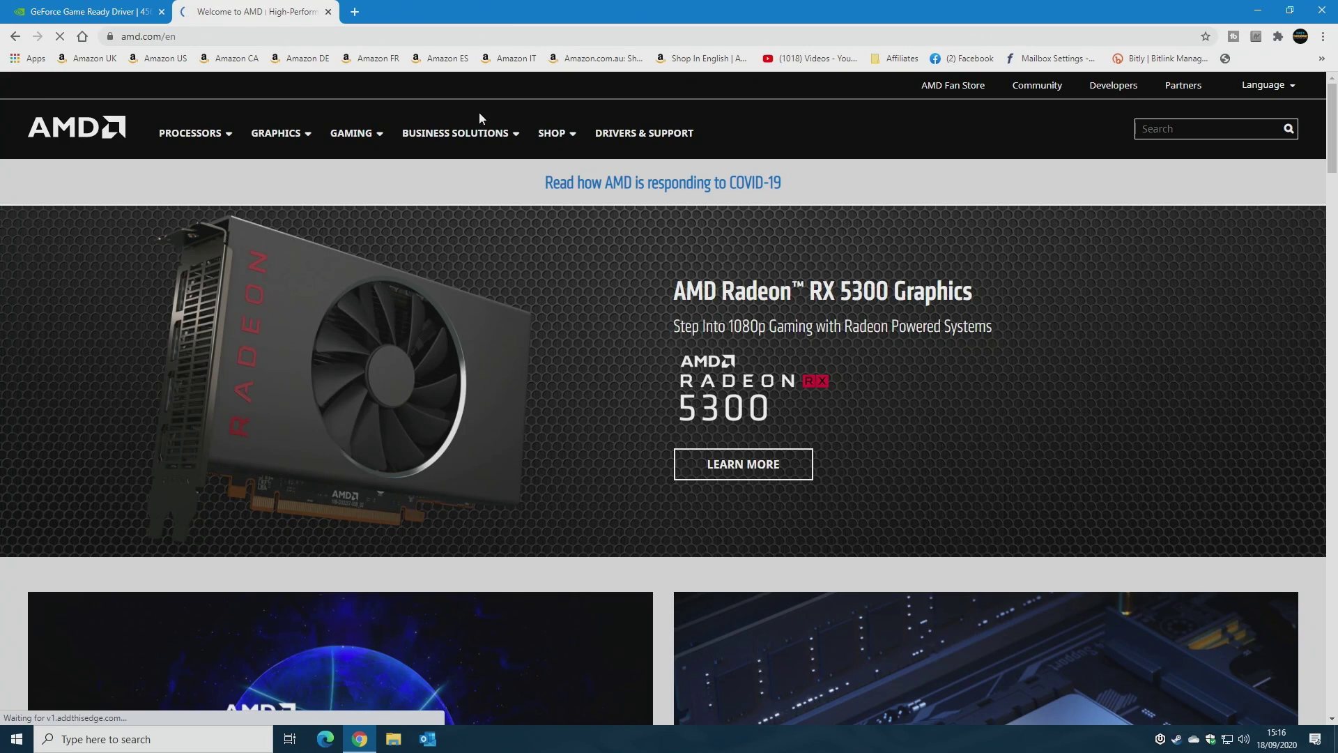
pyautogui.click(626, 134)
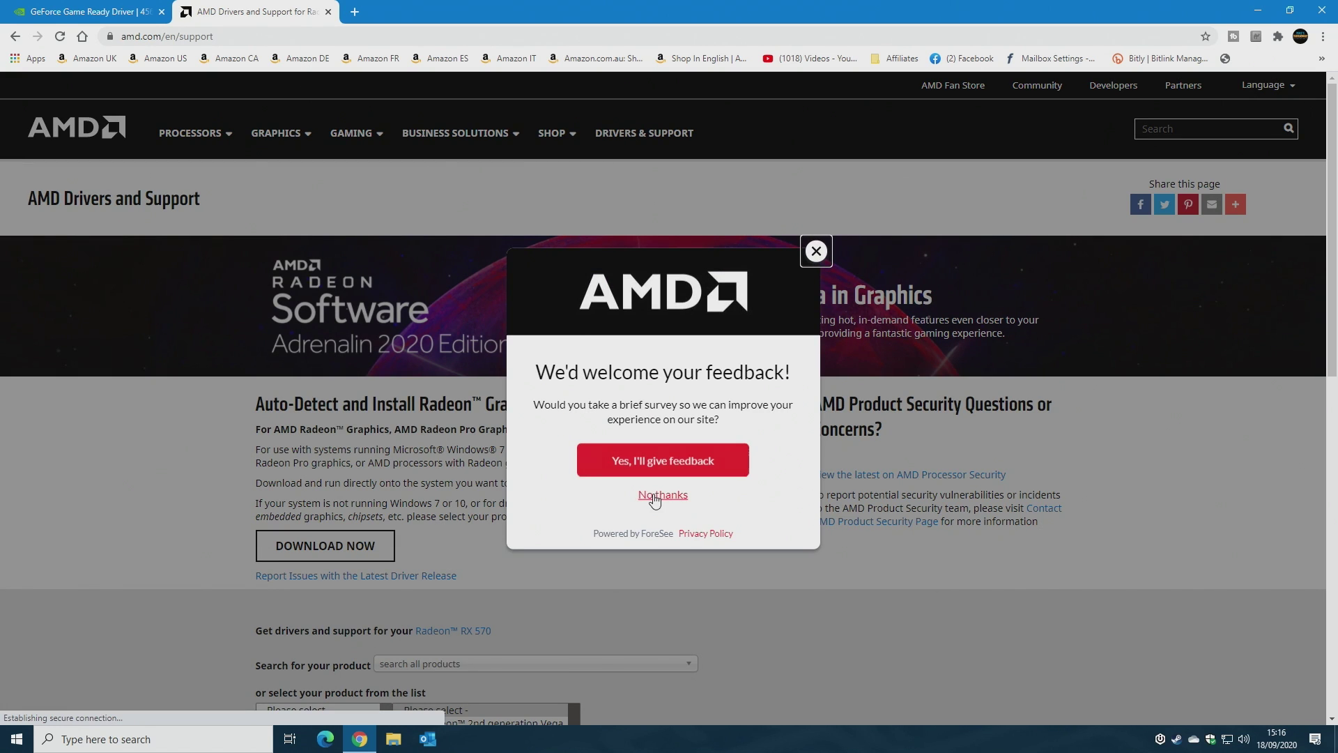
pyautogui.click(654, 496)
# Look up the drivers for Graphics, Radeon 500 Series, Radeon RX 500 Series, Radeon RX 570 in the product list.
pyautogui.scroll(-5, 581, 513)
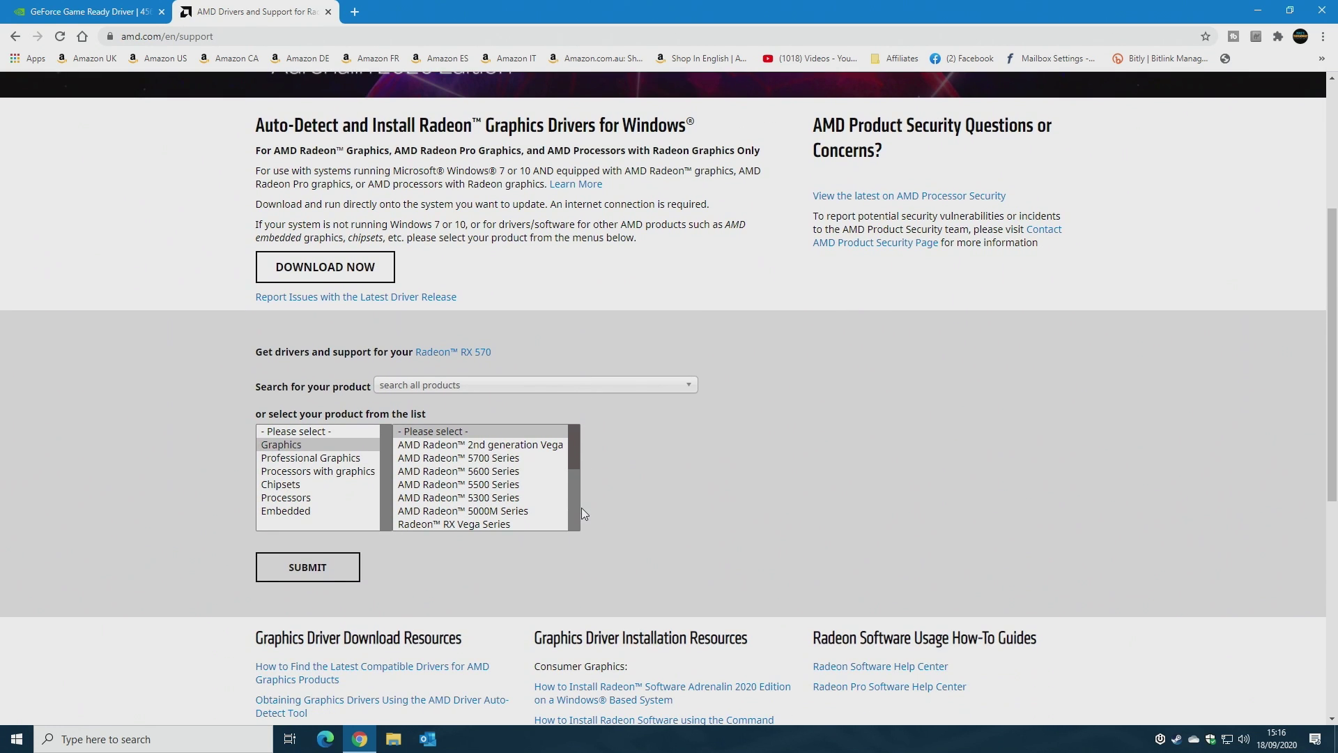
pyautogui.scroll(-1, 264, 452)
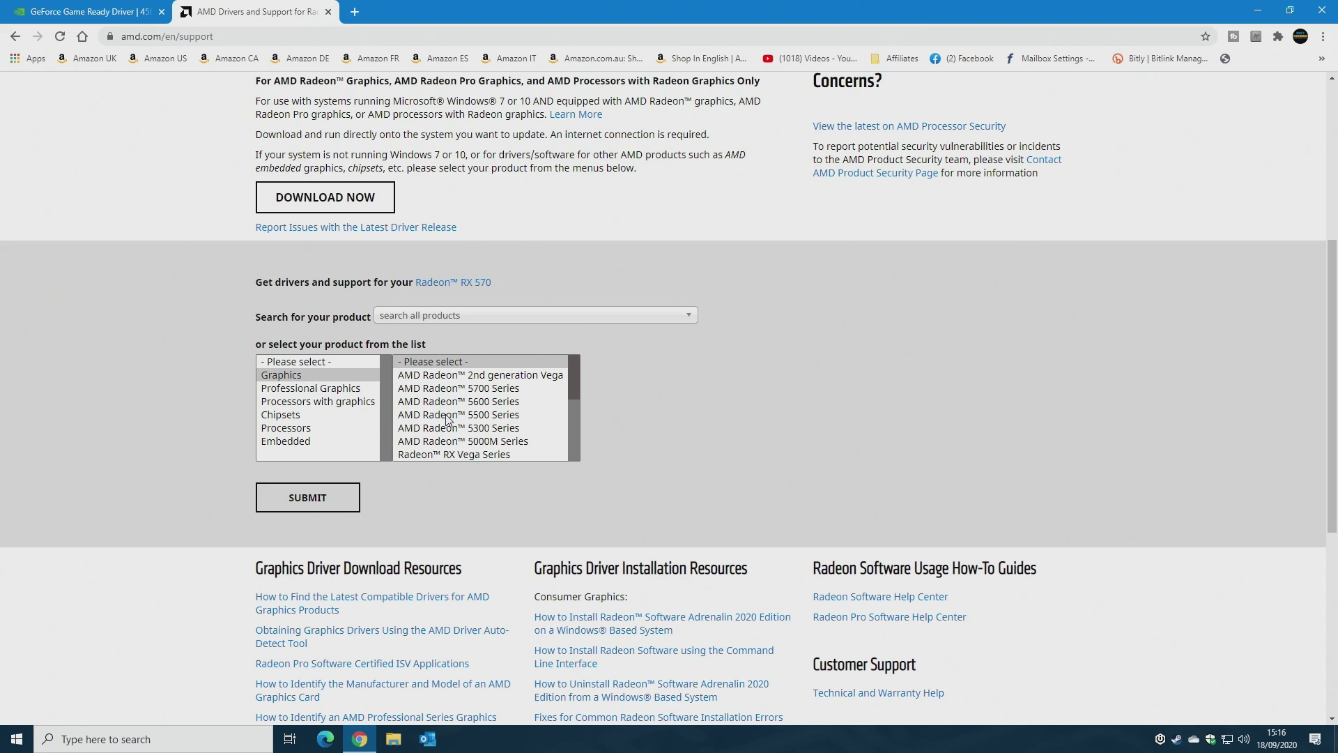
pyautogui.scroll(-3, 447, 419)
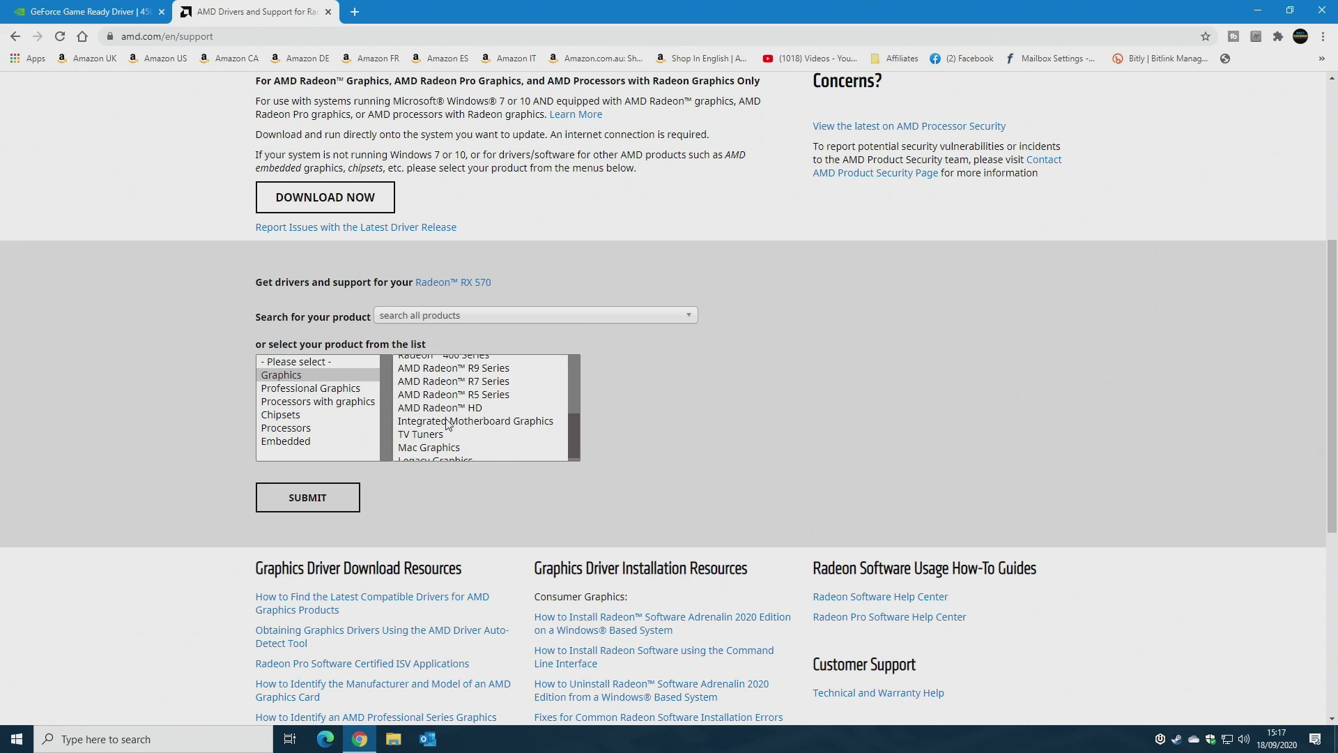
pyautogui.scroll(2, 446, 421)
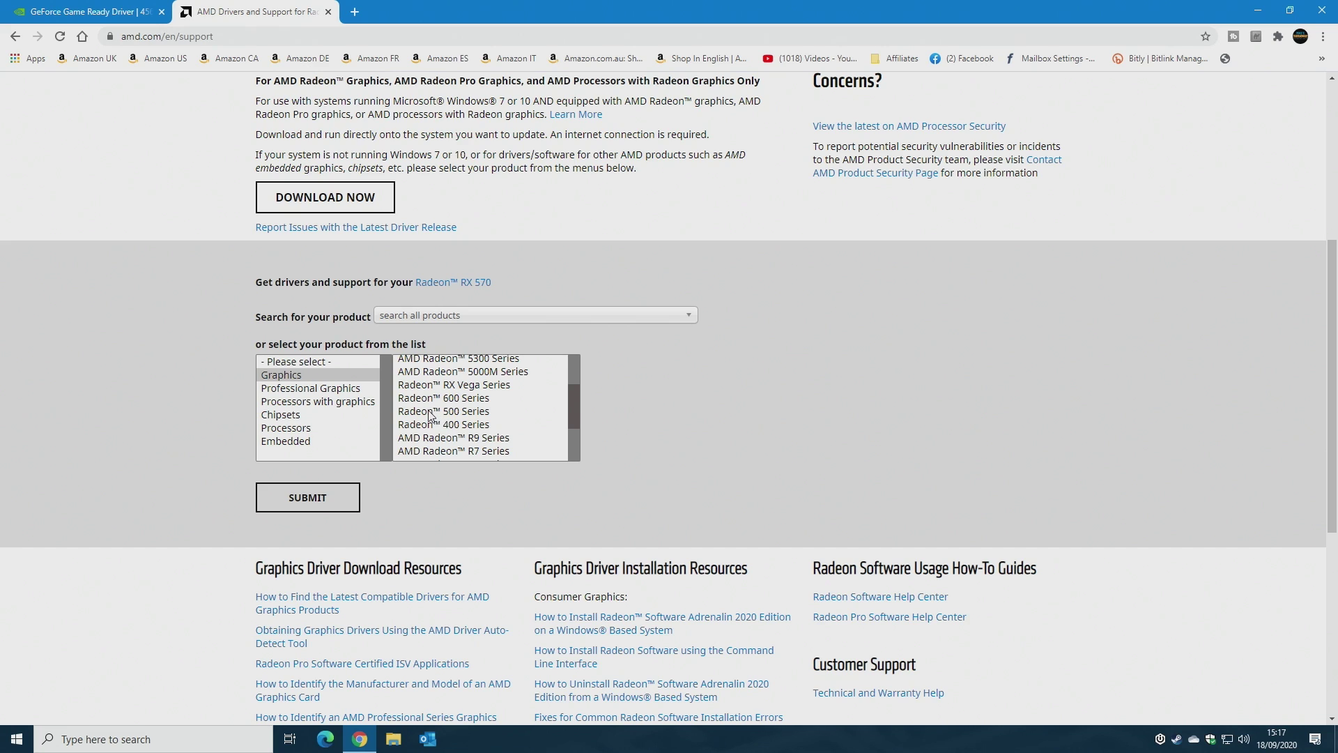
pyautogui.click(430, 412)
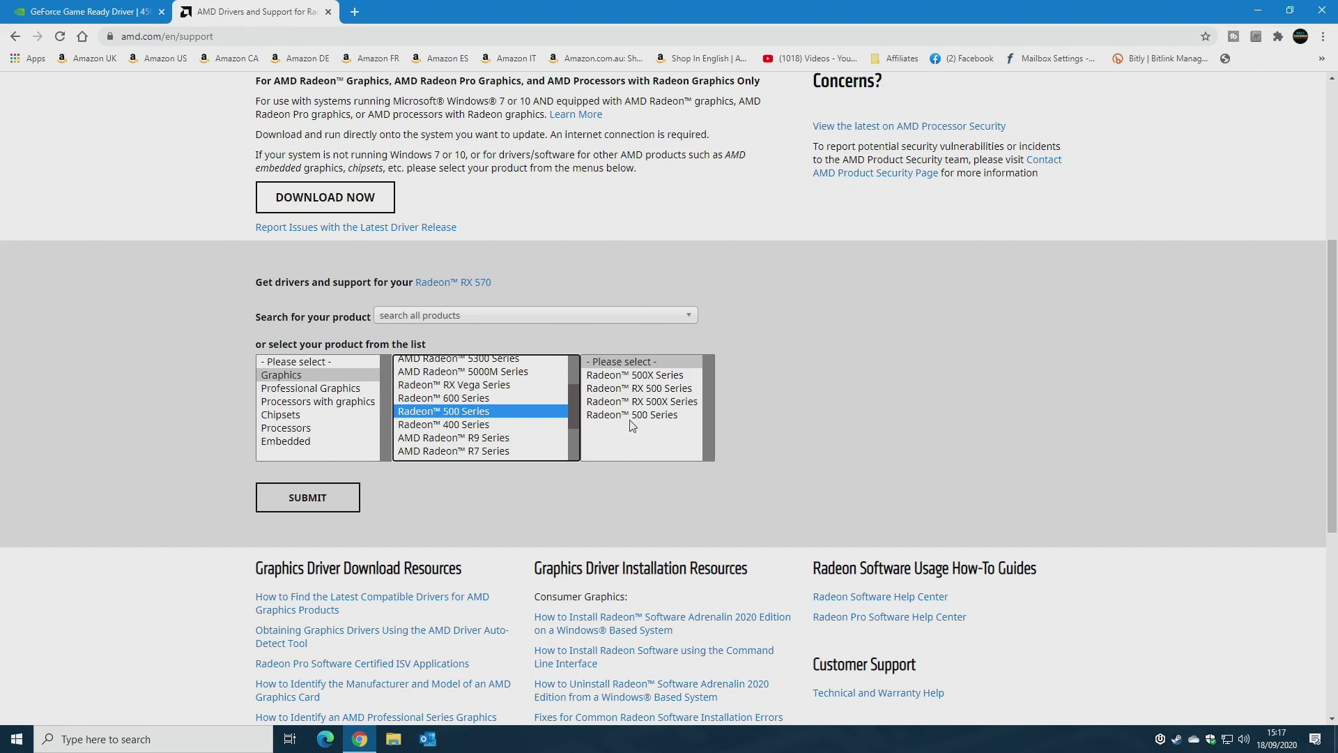
pyautogui.click(609, 389)
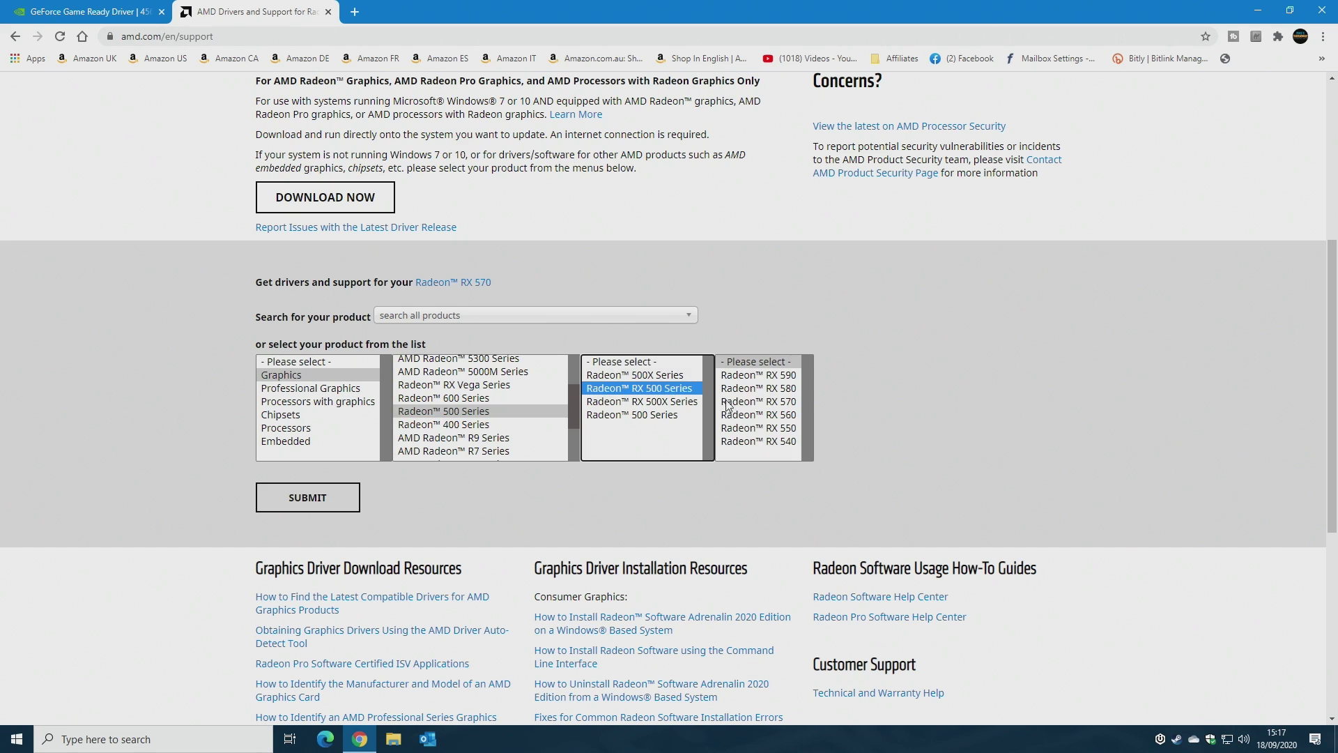
pyautogui.click(771, 405)
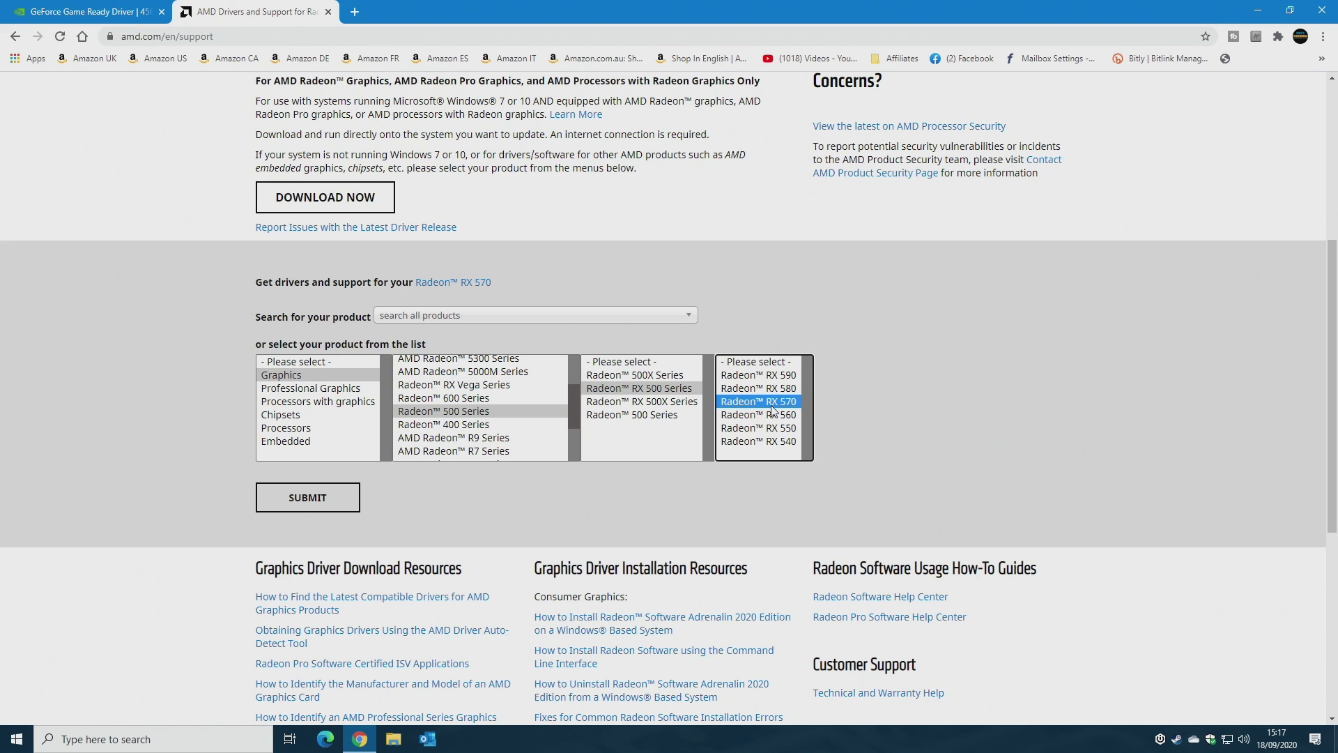
pyautogui.click(308, 507)
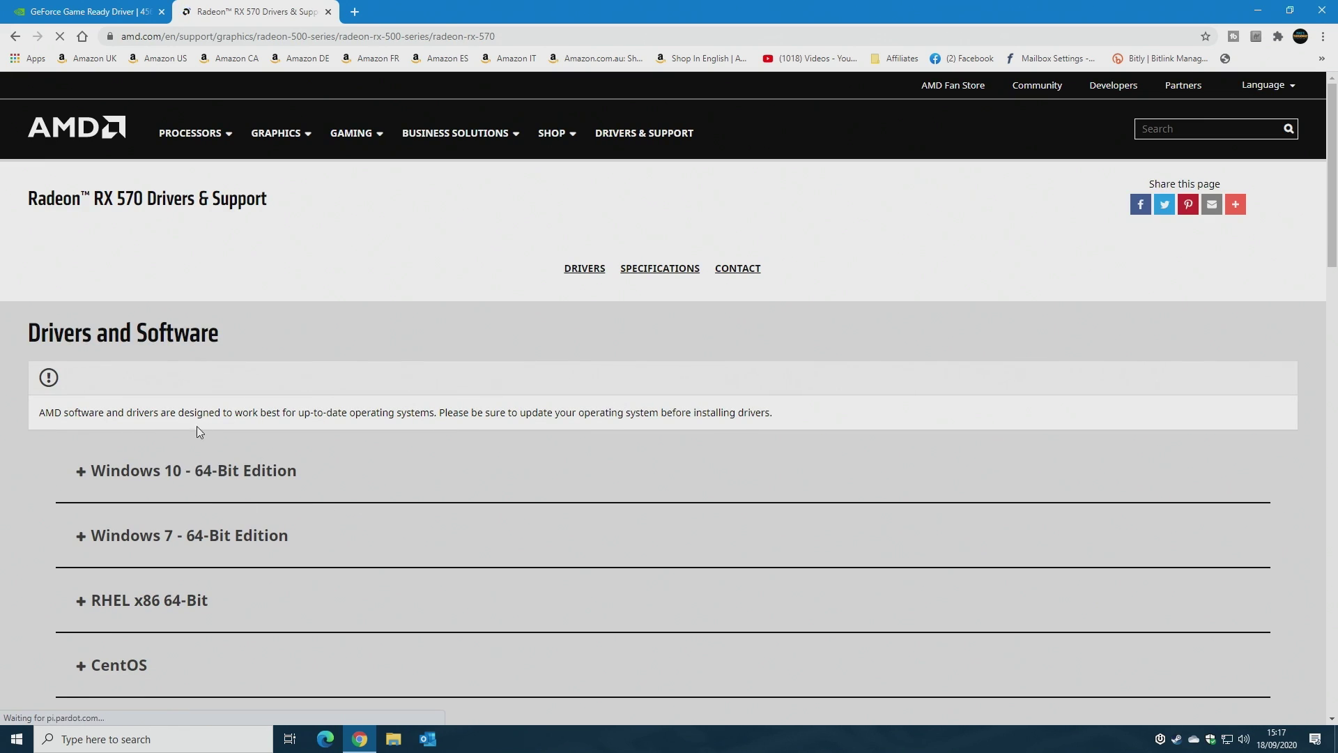
# Request the Windows 10 64-bit download of Radeon Software Adrenalin 2020 Edition 20.9.1 Optional and cancel saving the file.
pyautogui.click(127, 480)
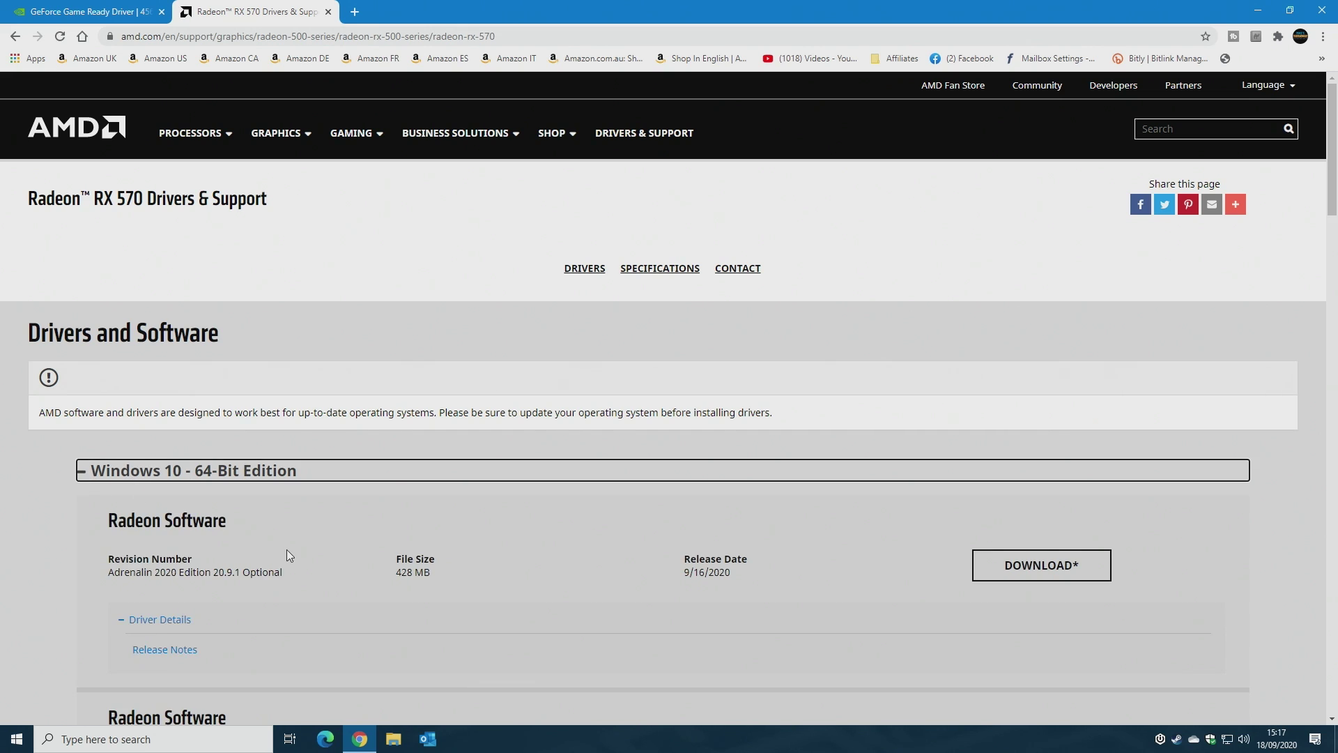
pyautogui.scroll(-4, 288, 549)
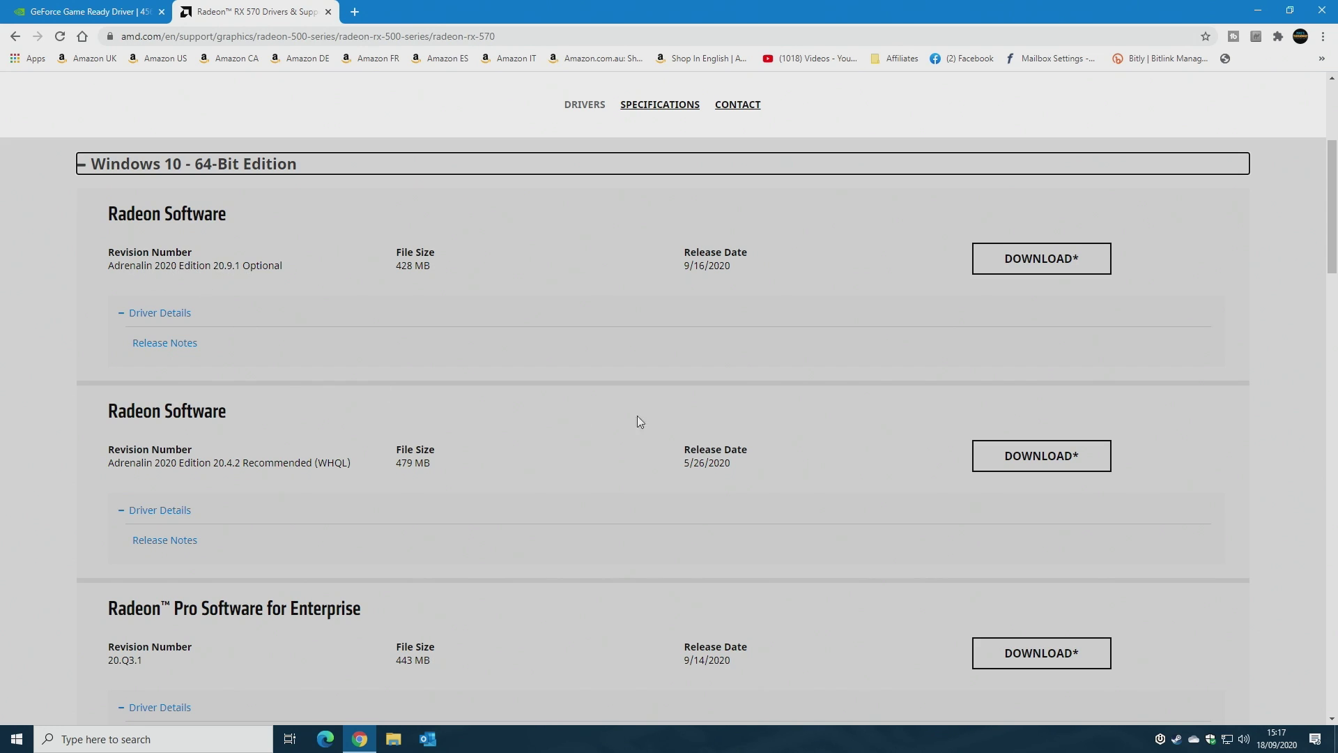
pyautogui.click(1043, 262)
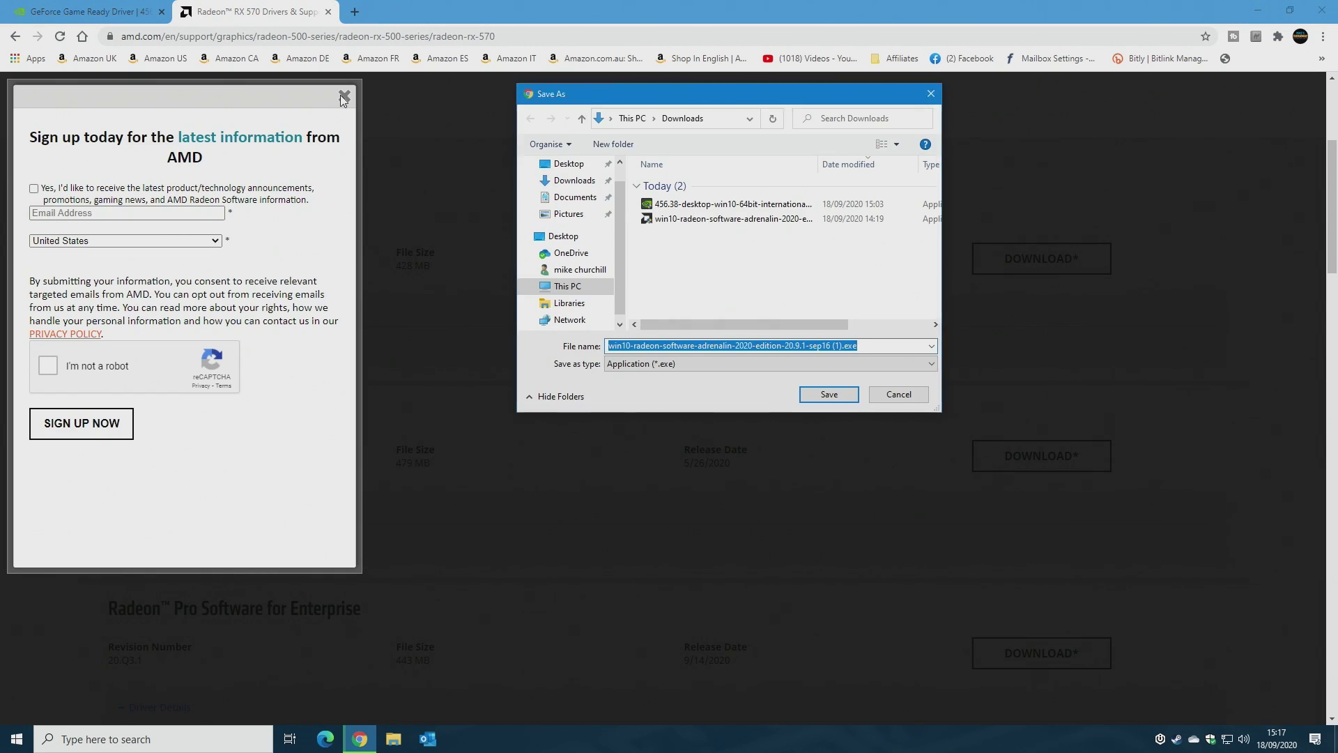
pyautogui.click(342, 96)
pyautogui.click(895, 397)
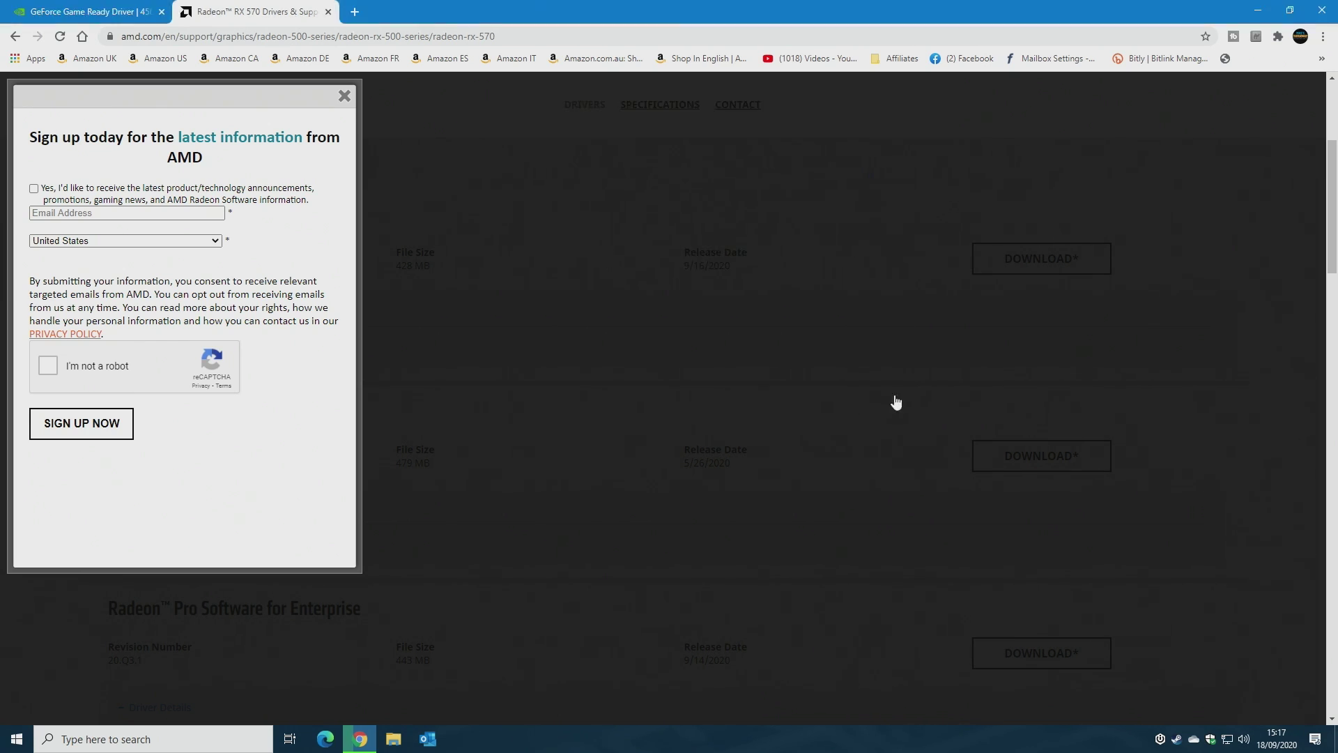
# Dismiss the AMD newsletter sign-up and search Google for "ddu" in a new browser tab.
pyautogui.click(345, 97)
pyautogui.click(355, 12)
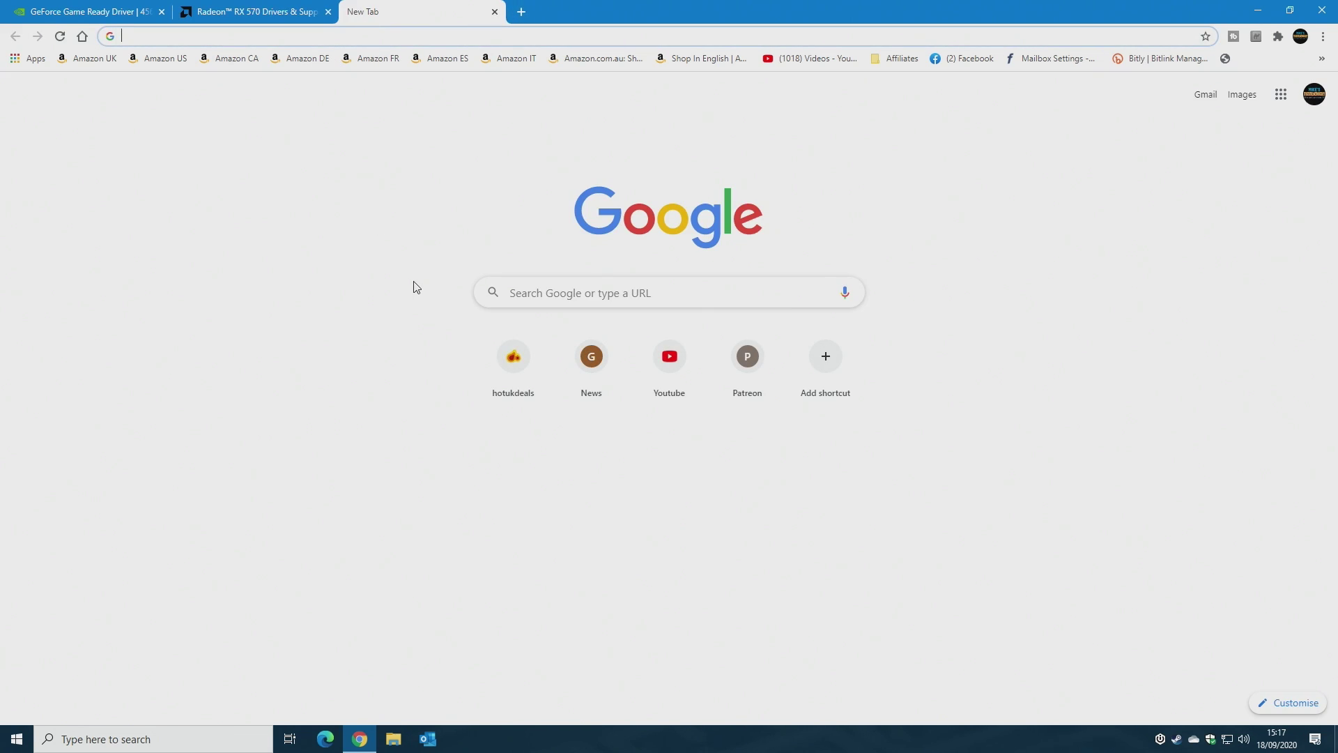
pyautogui.click(517, 289)
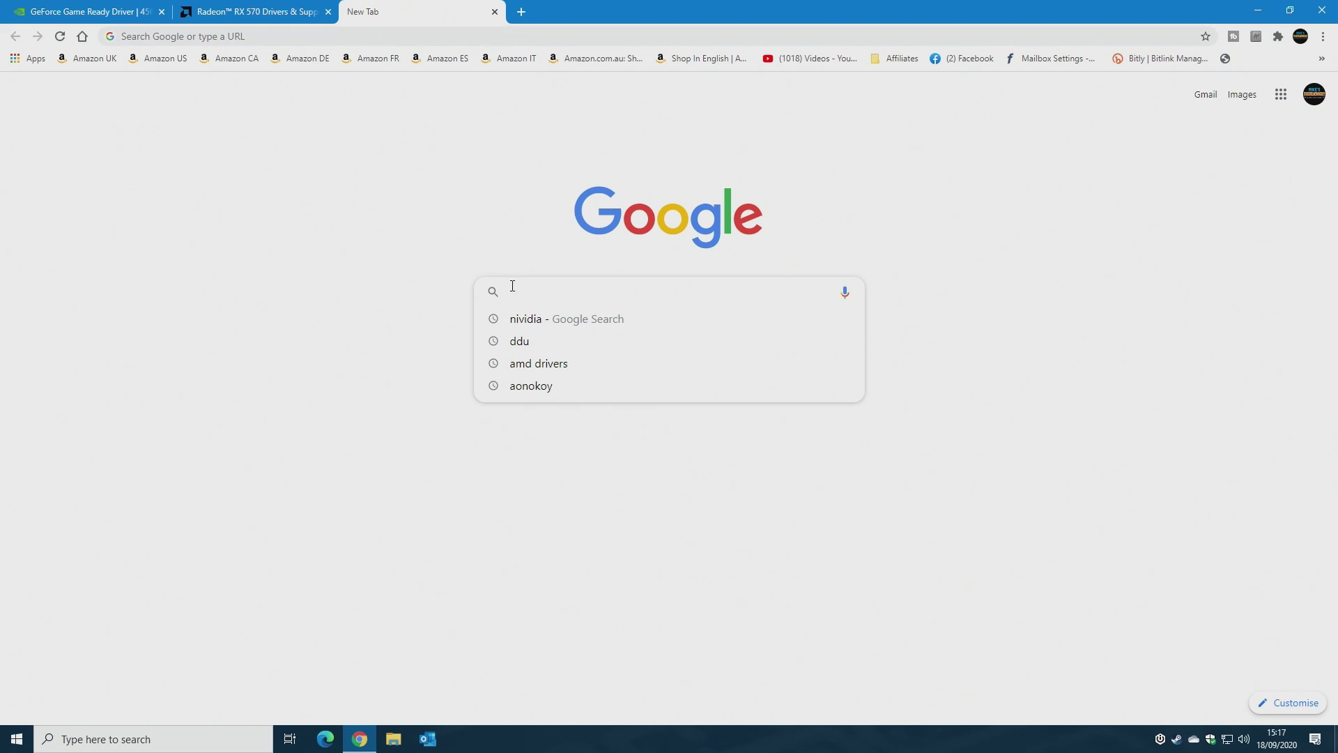
pyautogui.write('ddu')
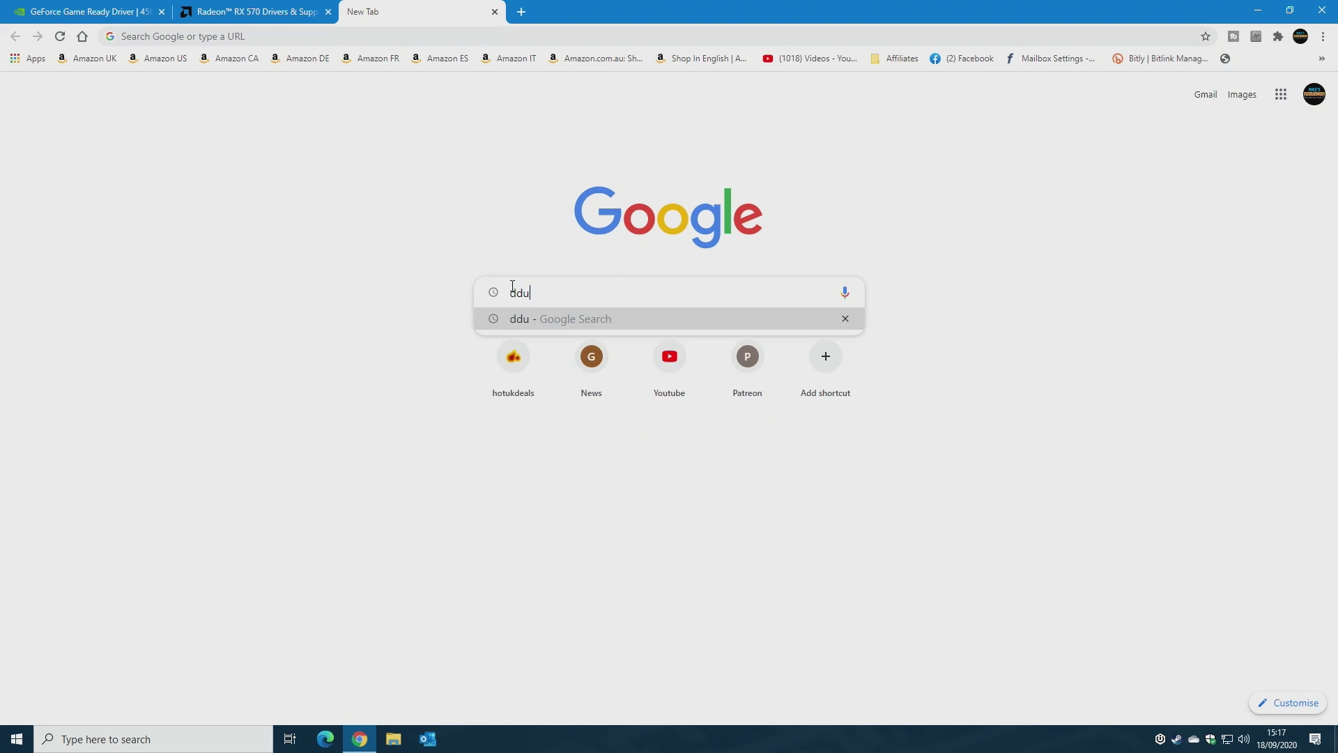
pyautogui.press('Return')
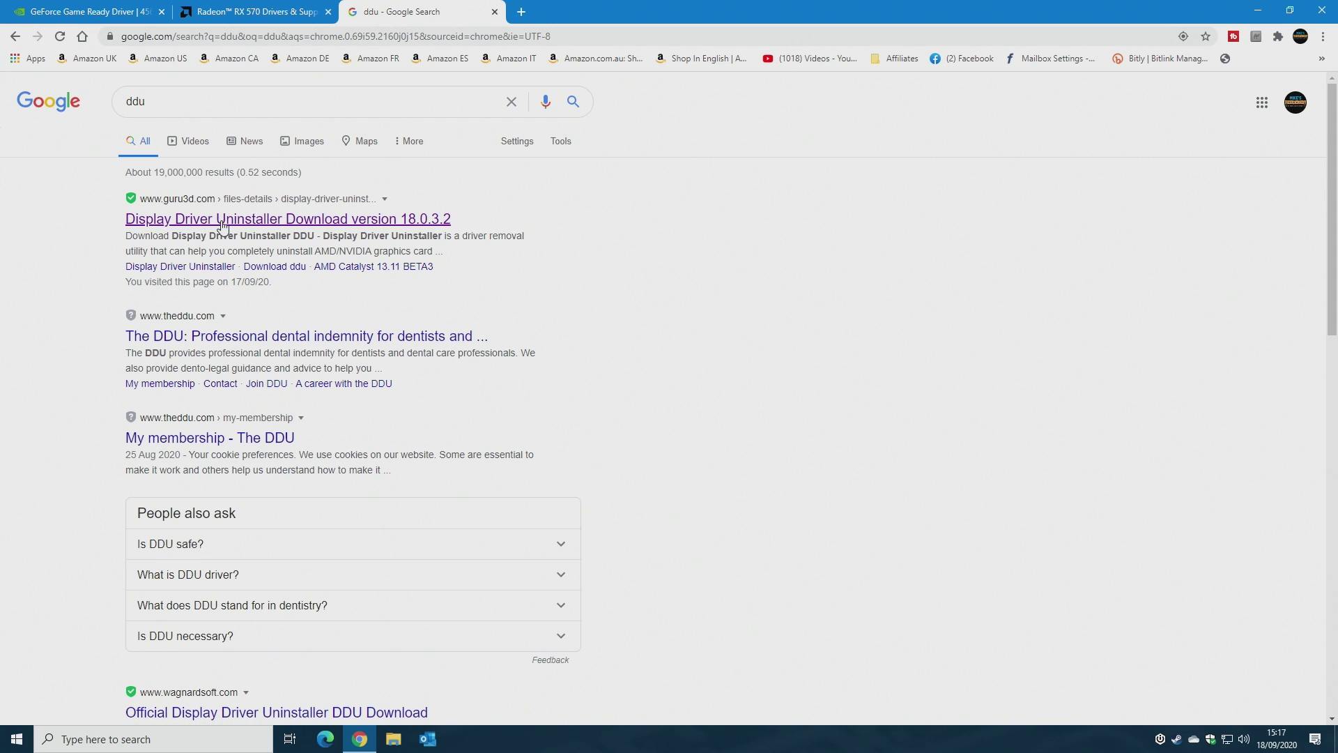
# Download Display Driver Uninstaller version 18.0.3.2 from Guru3D's EU - United Kingdom mirror, saving [Guru3D.com]-DDU.zip in Downloads.
pyautogui.click(223, 220)
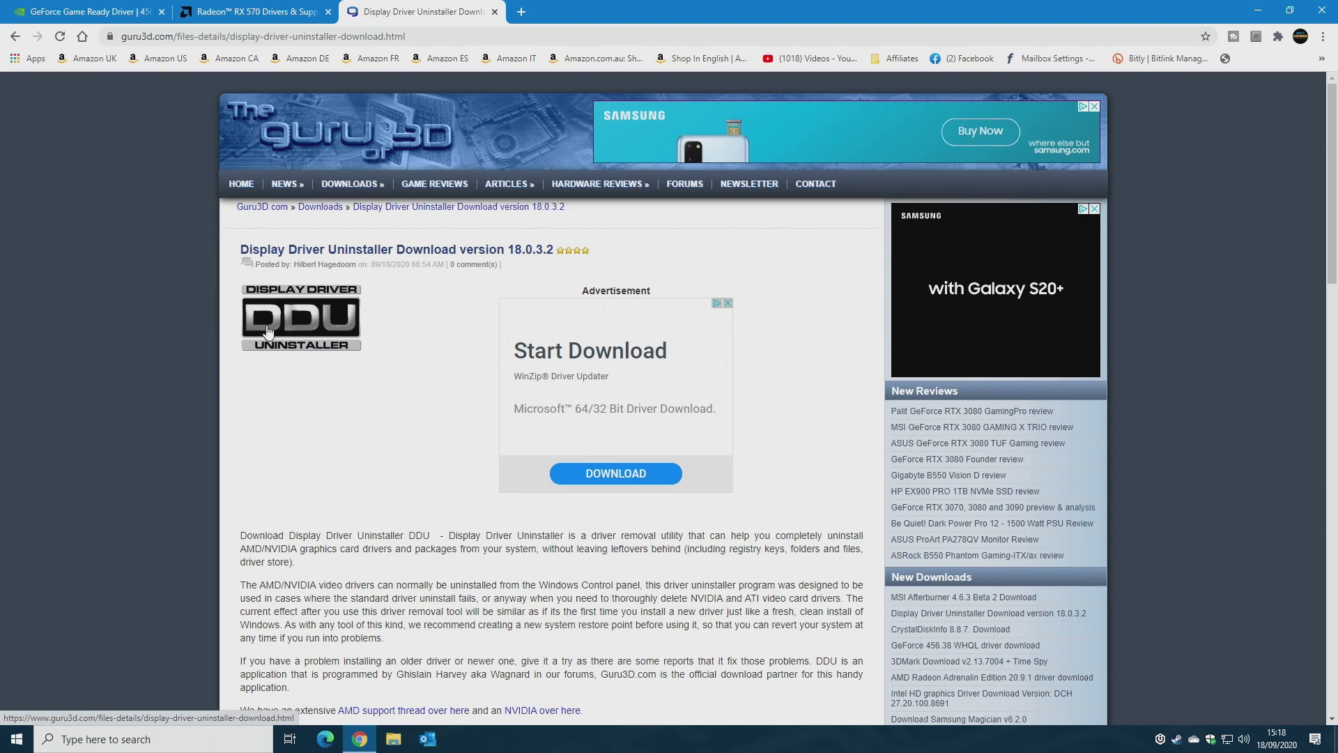
pyautogui.scroll(-3, 388, 458)
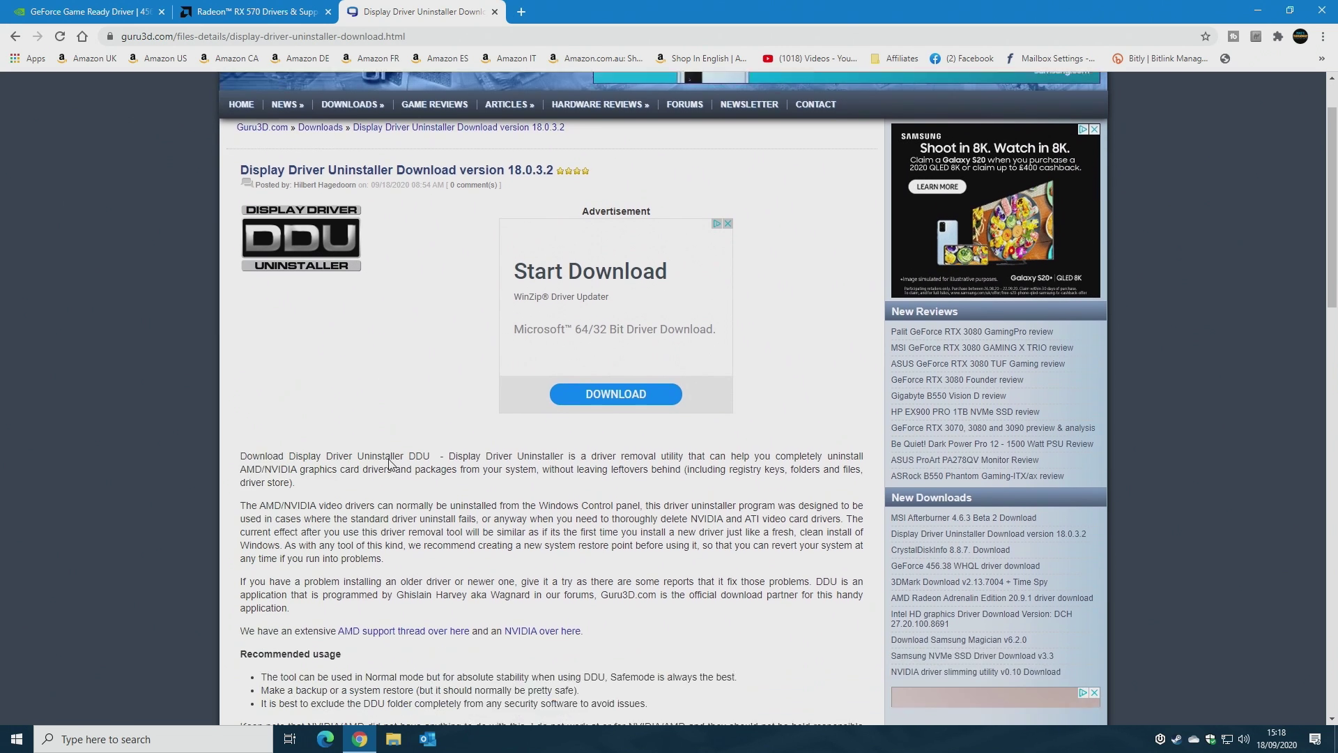
pyautogui.scroll(-2, 391, 460)
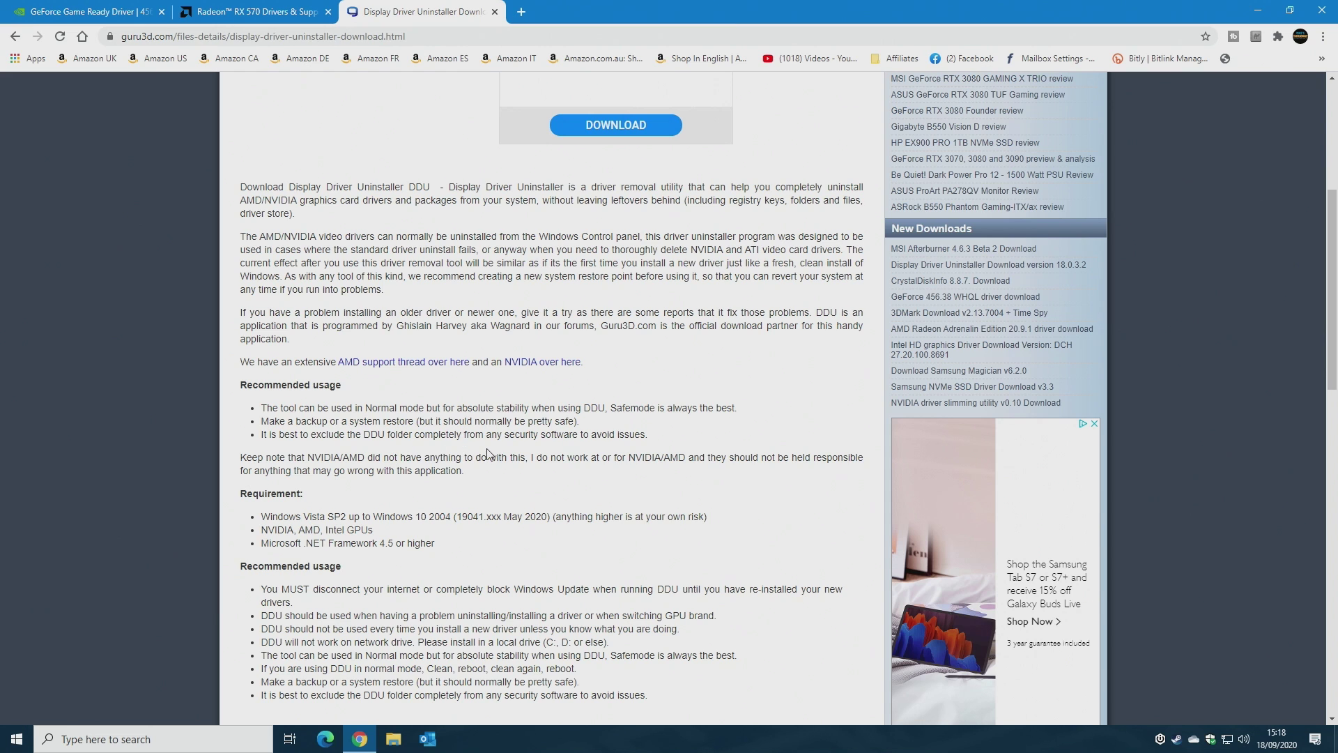
pyautogui.scroll(-12, 488, 454)
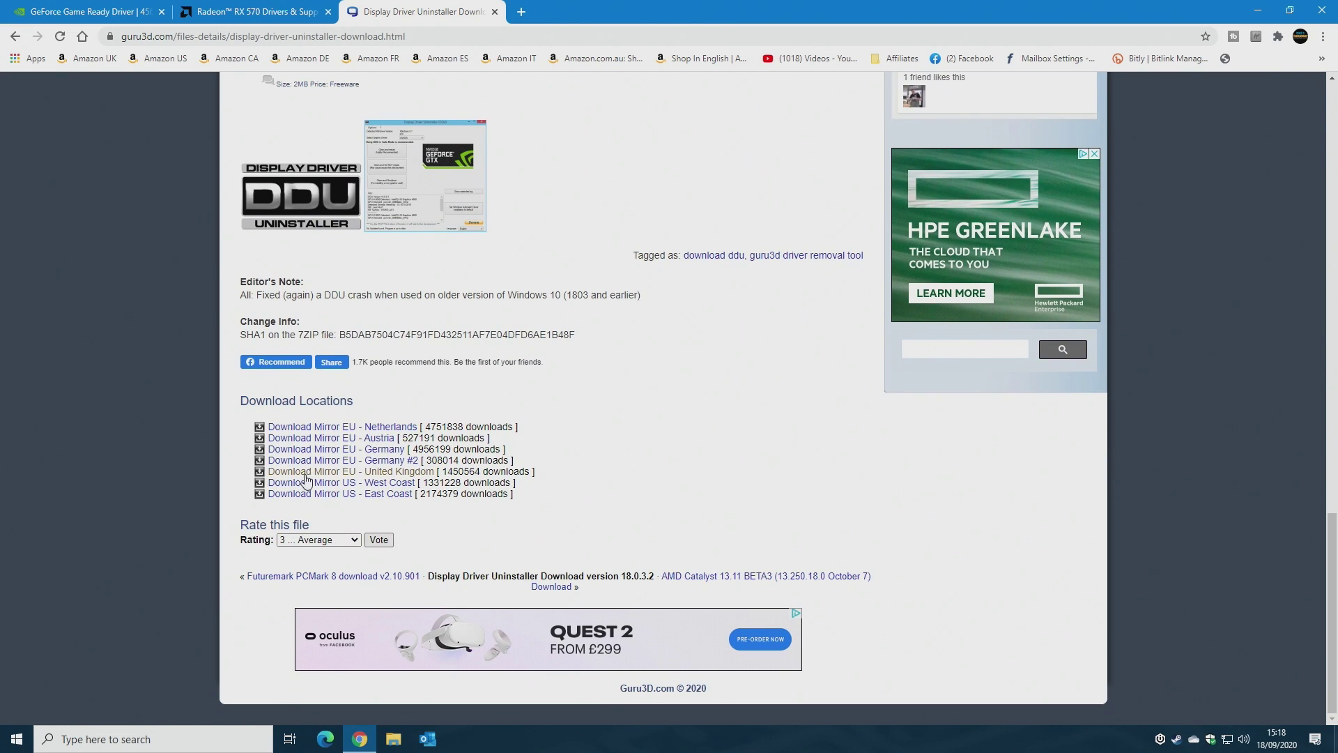
pyautogui.click(388, 473)
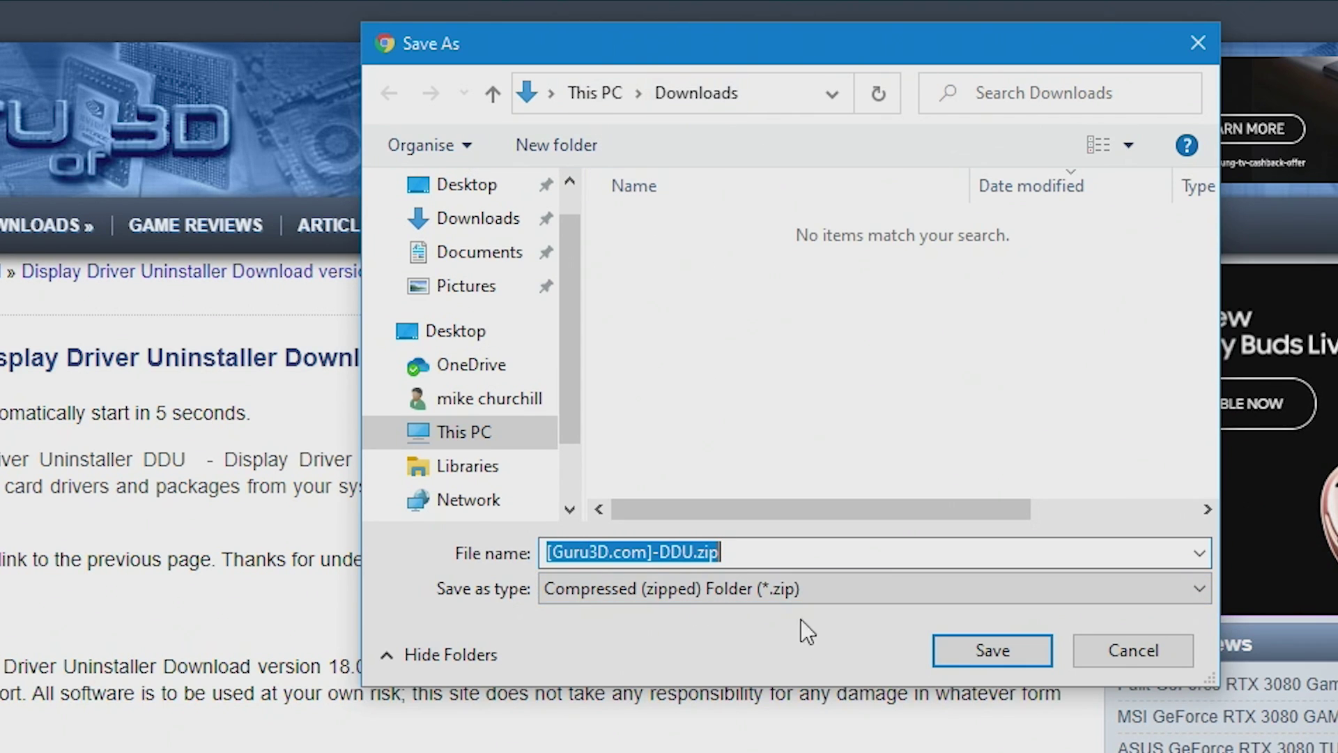
pyautogui.click(965, 655)
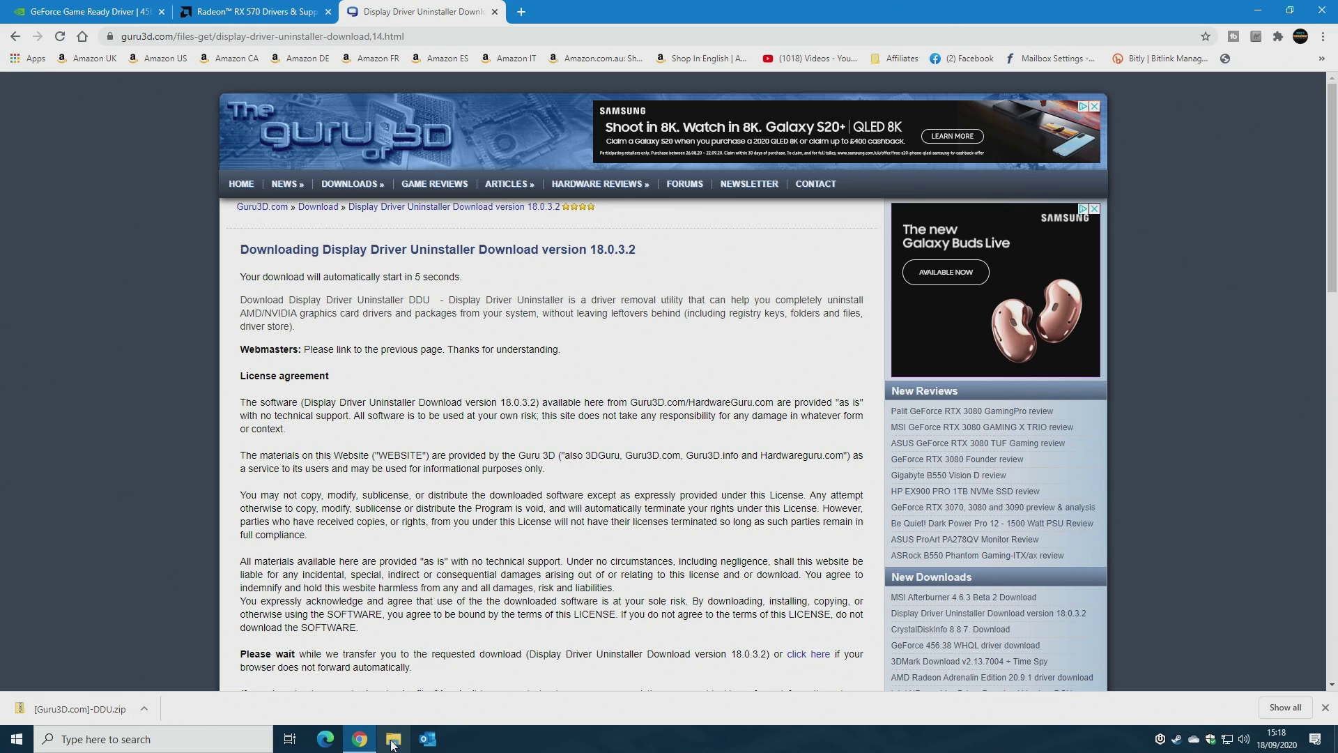
# Show the downloaded [Guru3D.com]-DDU.zip in its folder and extract it to a [Guru3D.com]-DDU folder in Downloads.
pyautogui.click(144, 709)
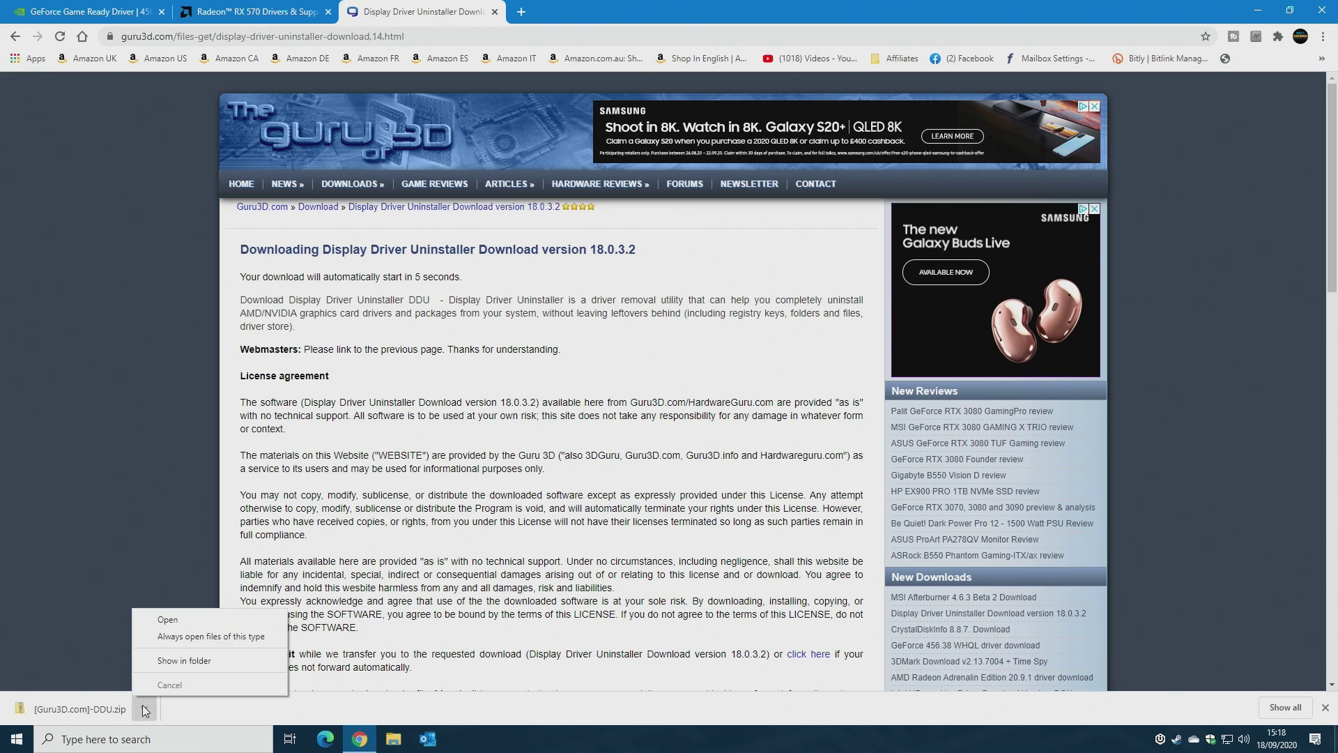
pyautogui.click(174, 664)
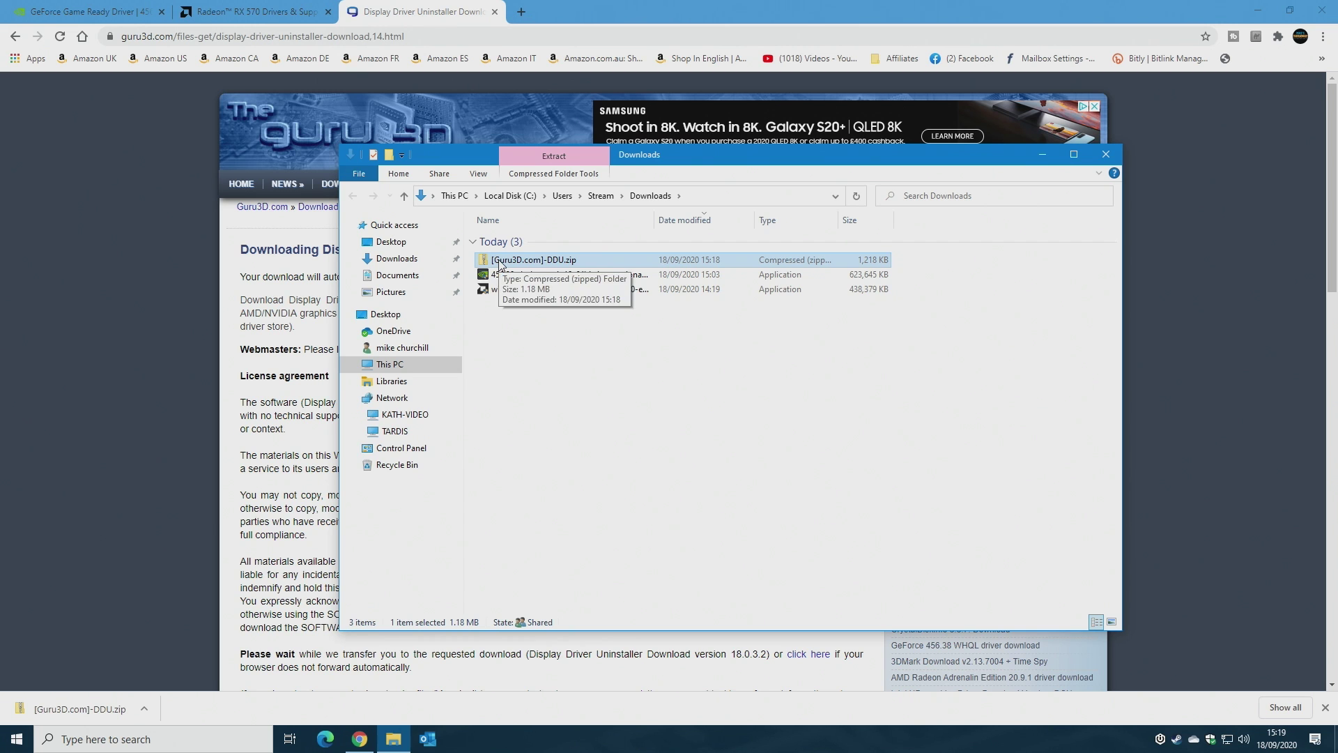
pyautogui.rightClick(499, 264)
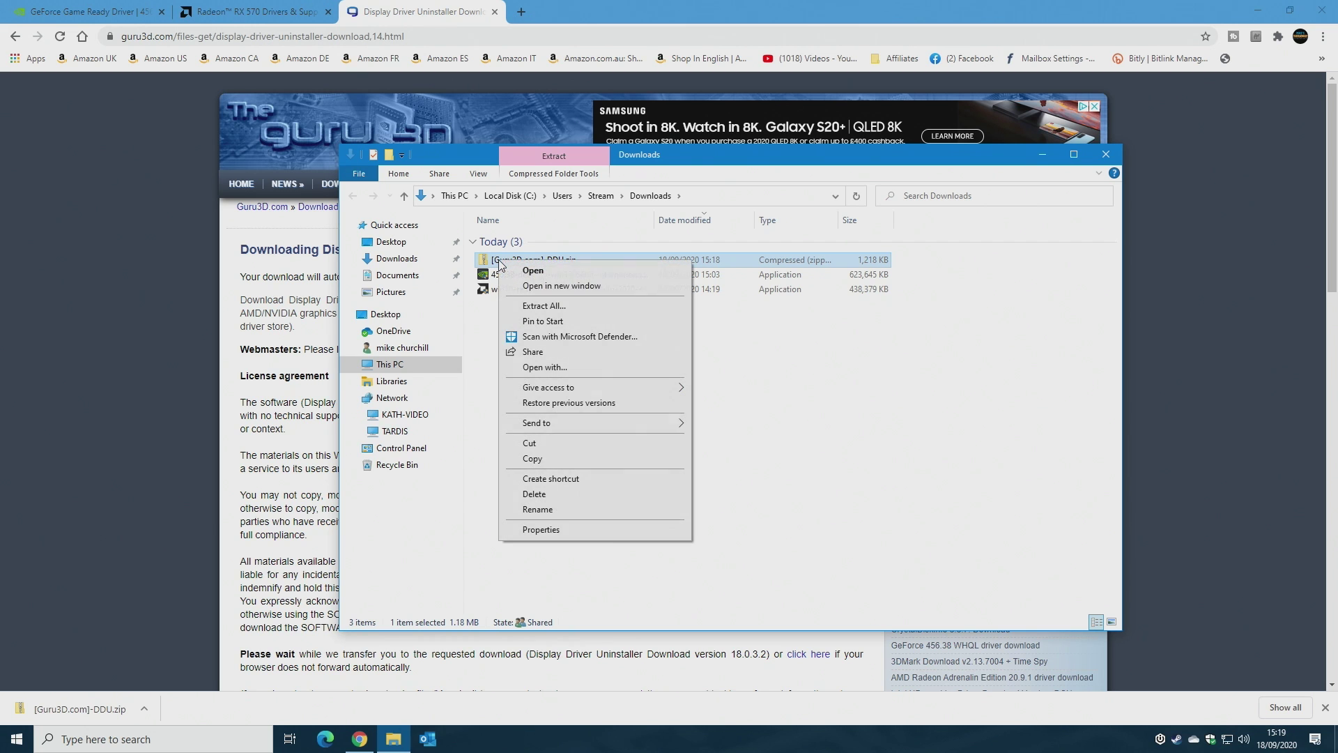
pyautogui.click(532, 306)
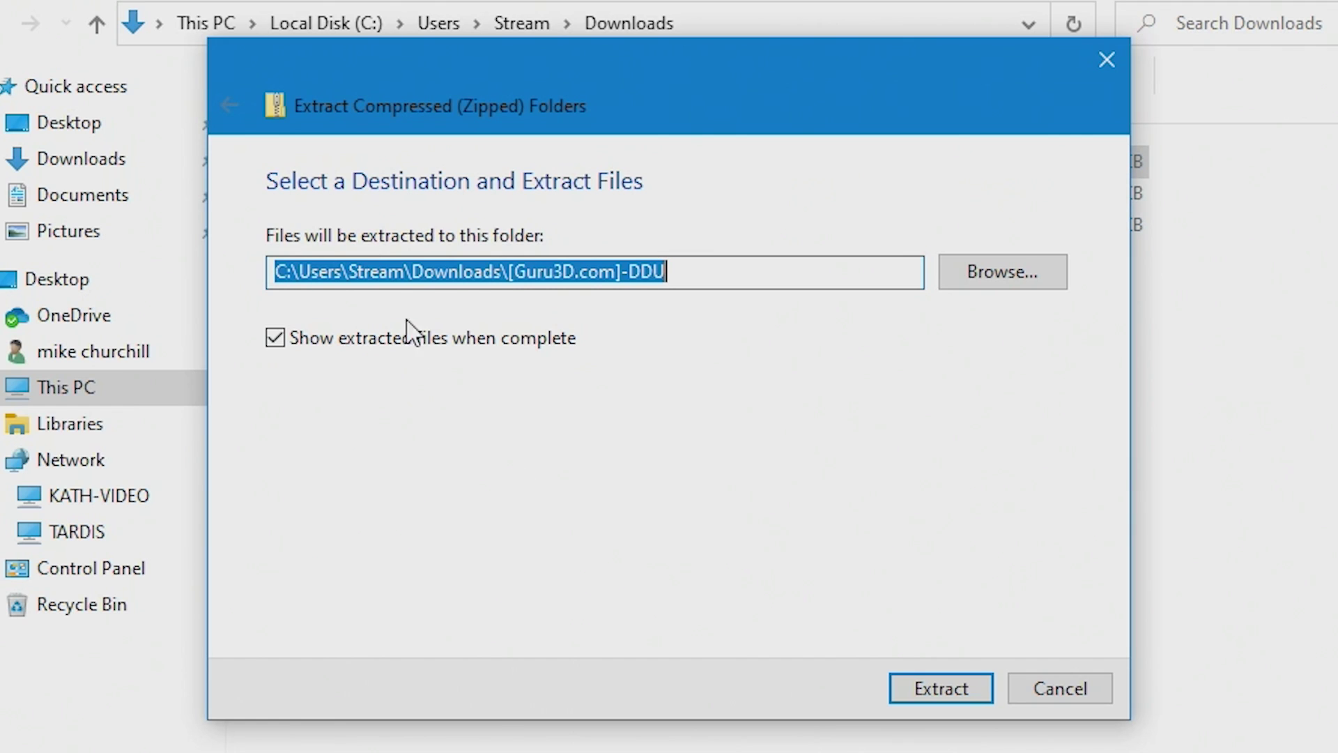
pyautogui.click(946, 694)
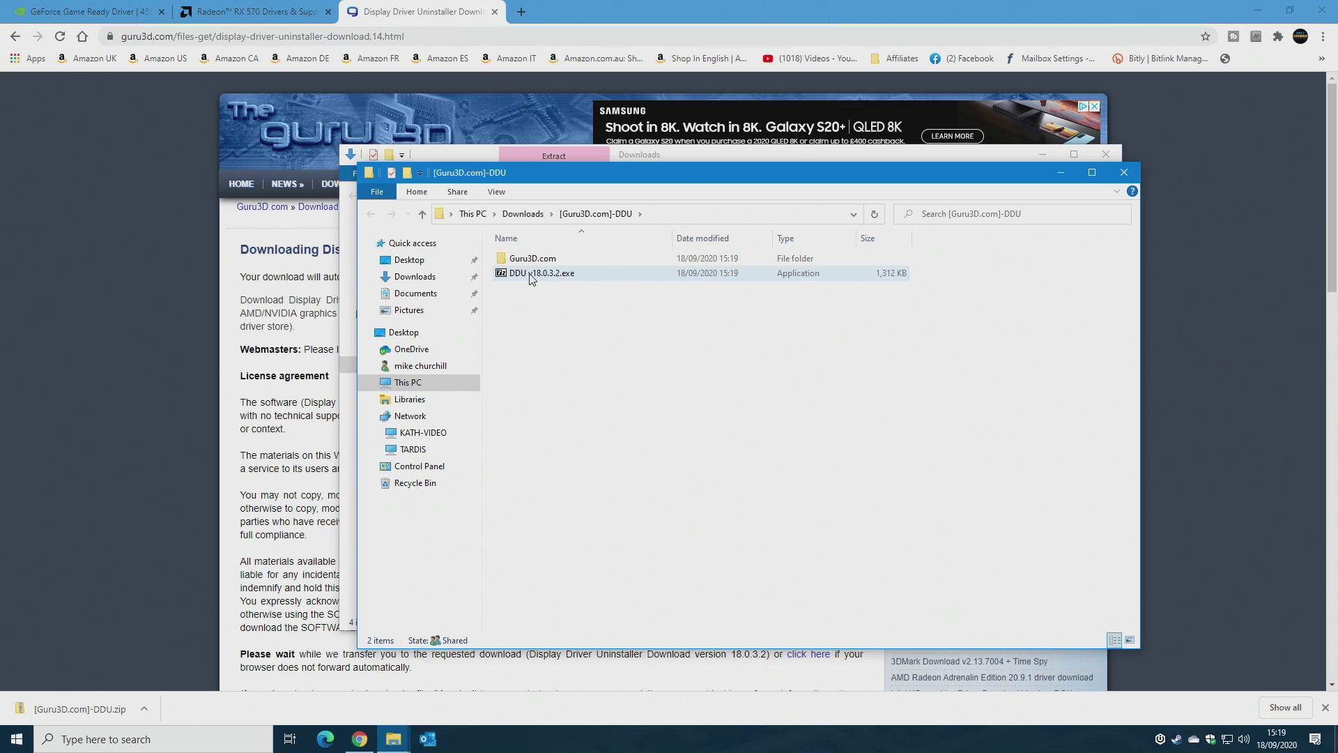
# Run DDU v18.0.3.2.exe and extract its contents into the [Guru3D.com]-DDU folder.
pyautogui.doubleClick(532, 275)
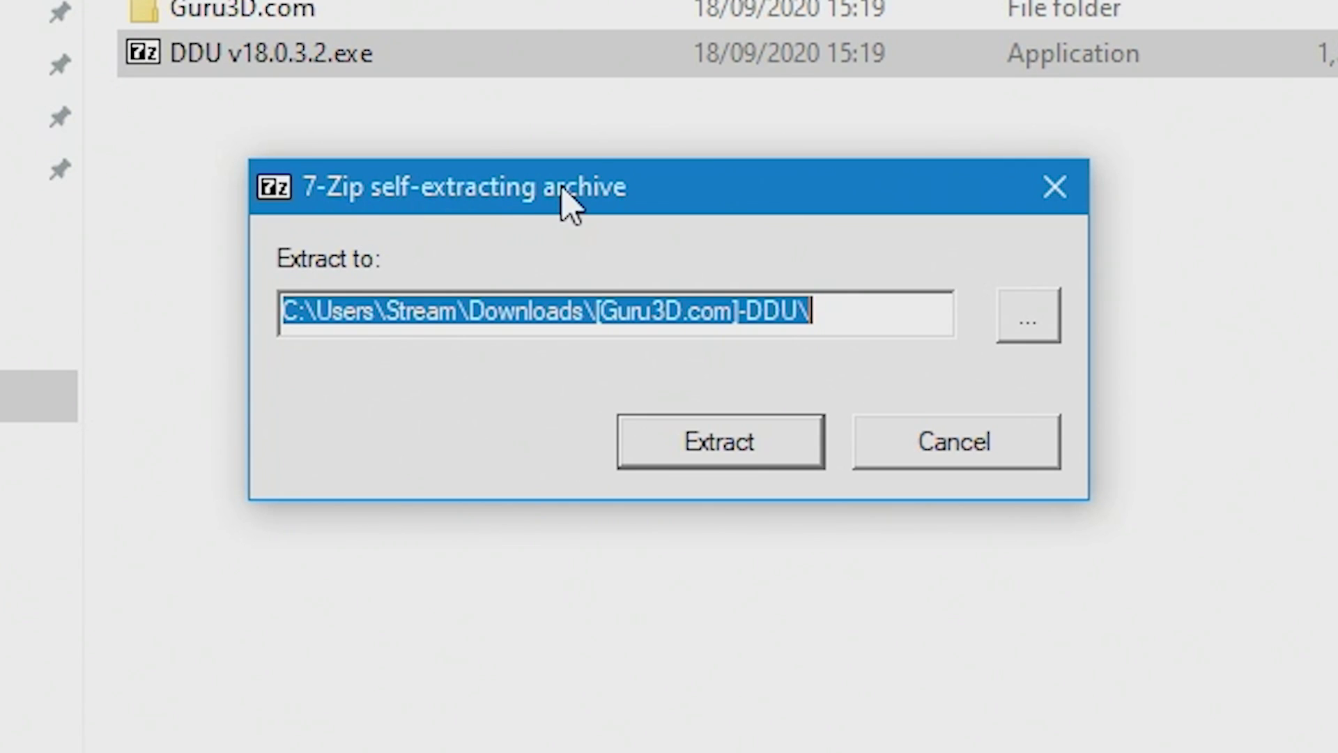
pyautogui.click(715, 453)
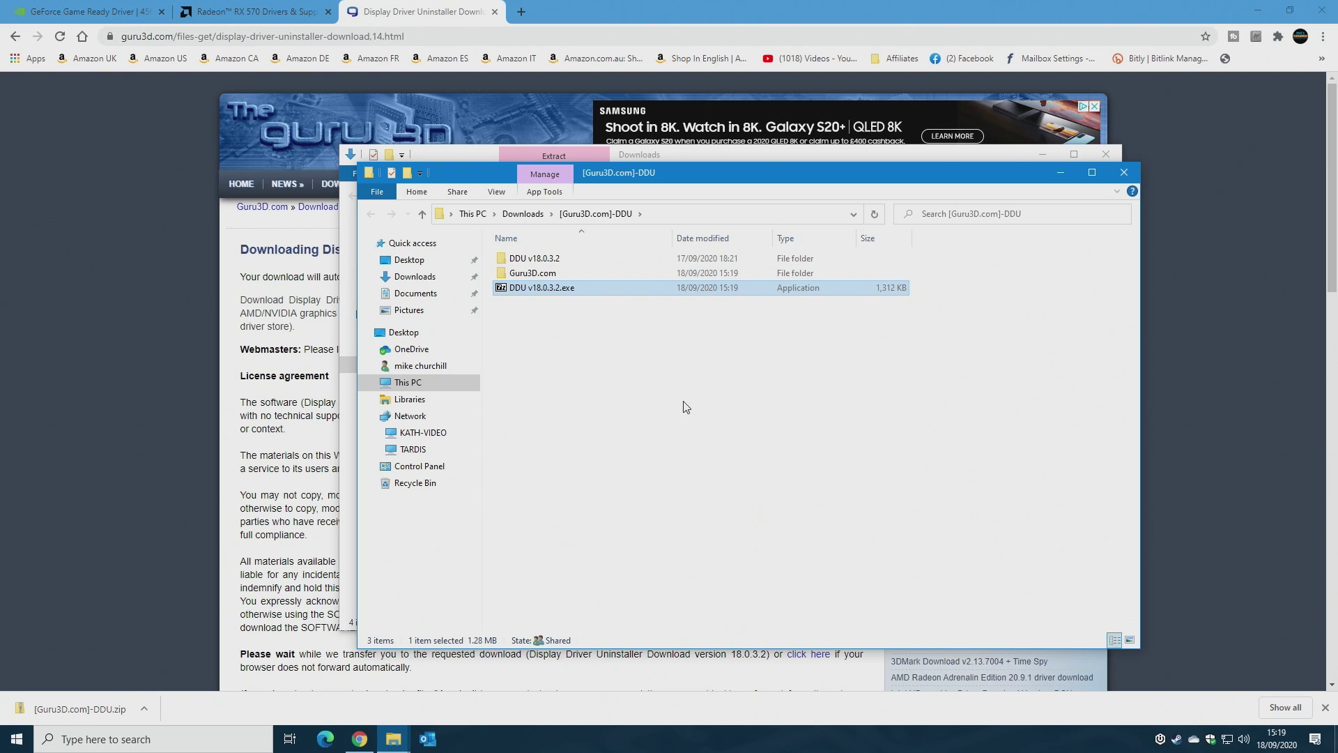
pyautogui.click(518, 263)
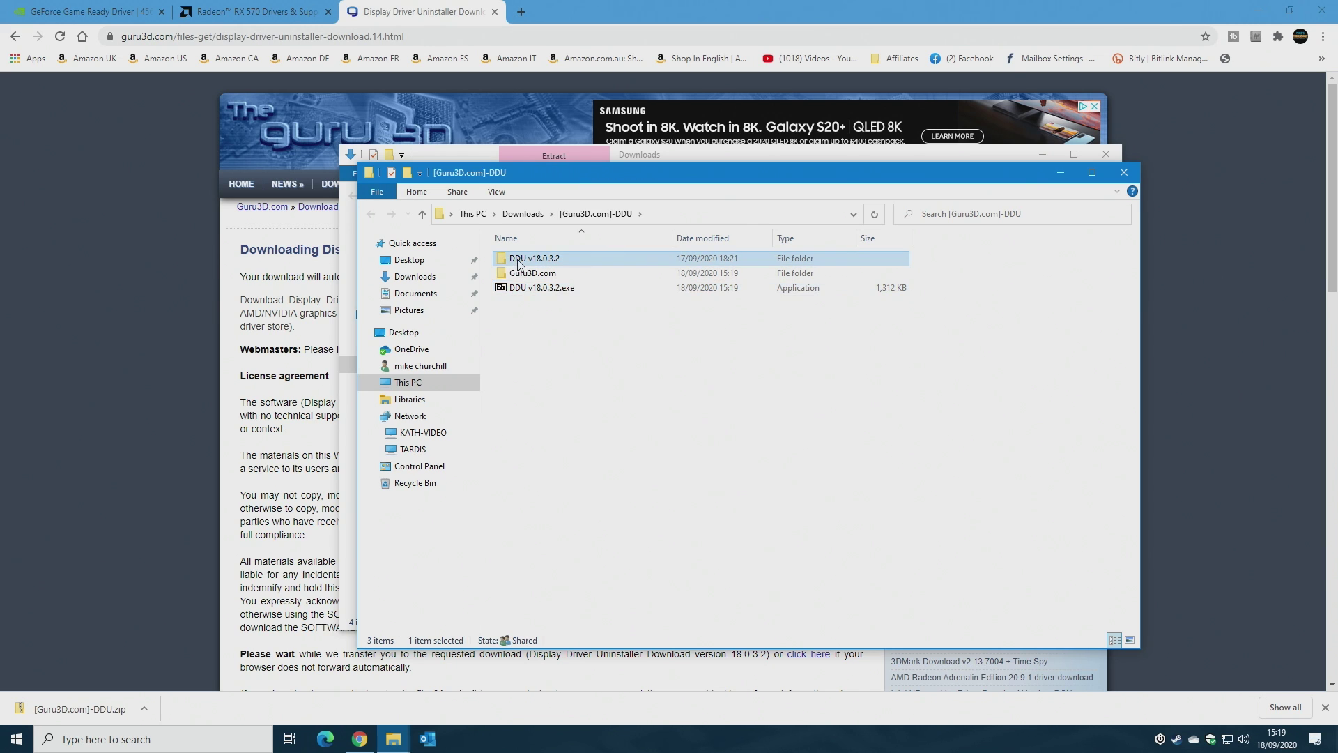
pyautogui.click(561, 357)
# Delete the Guru3D.com folder and DDU v18.0.3.2.exe, and open the DDU v18.0.3.2 folder.
pyautogui.click(350, 362)
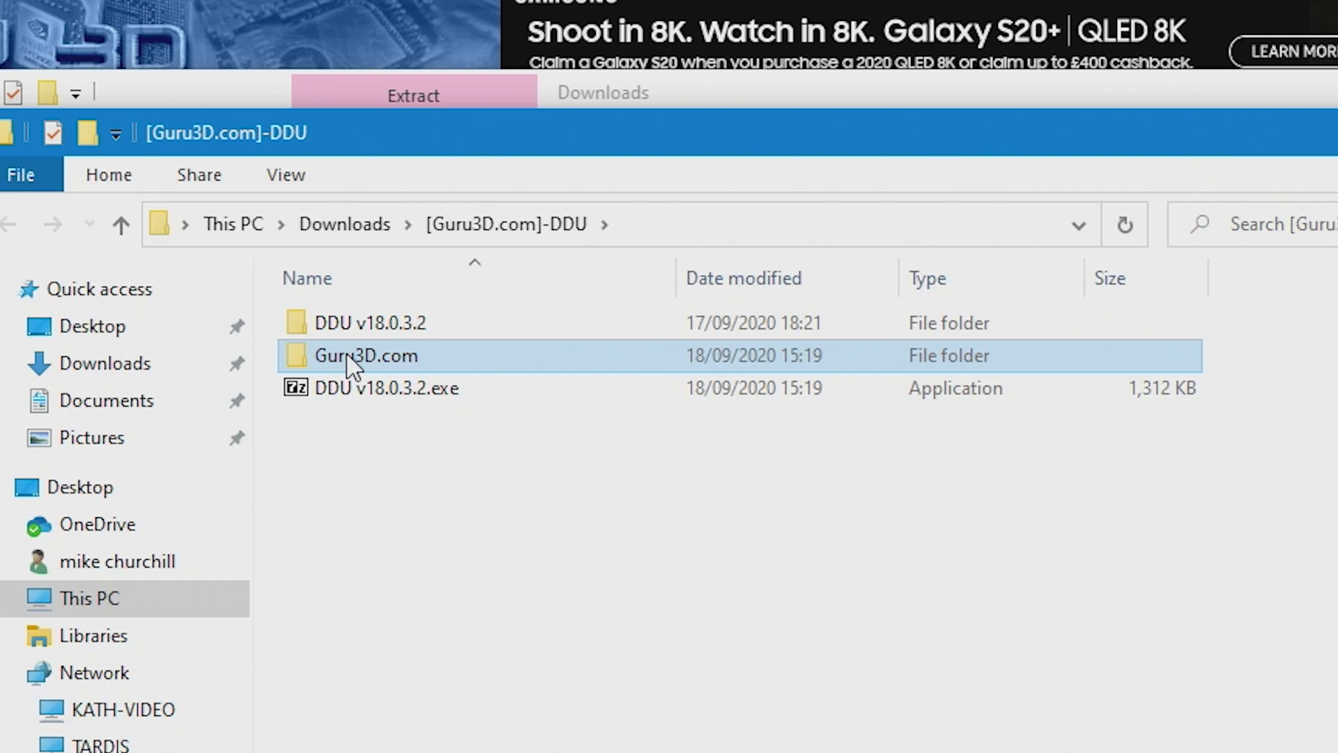
pyautogui.press('Delete')
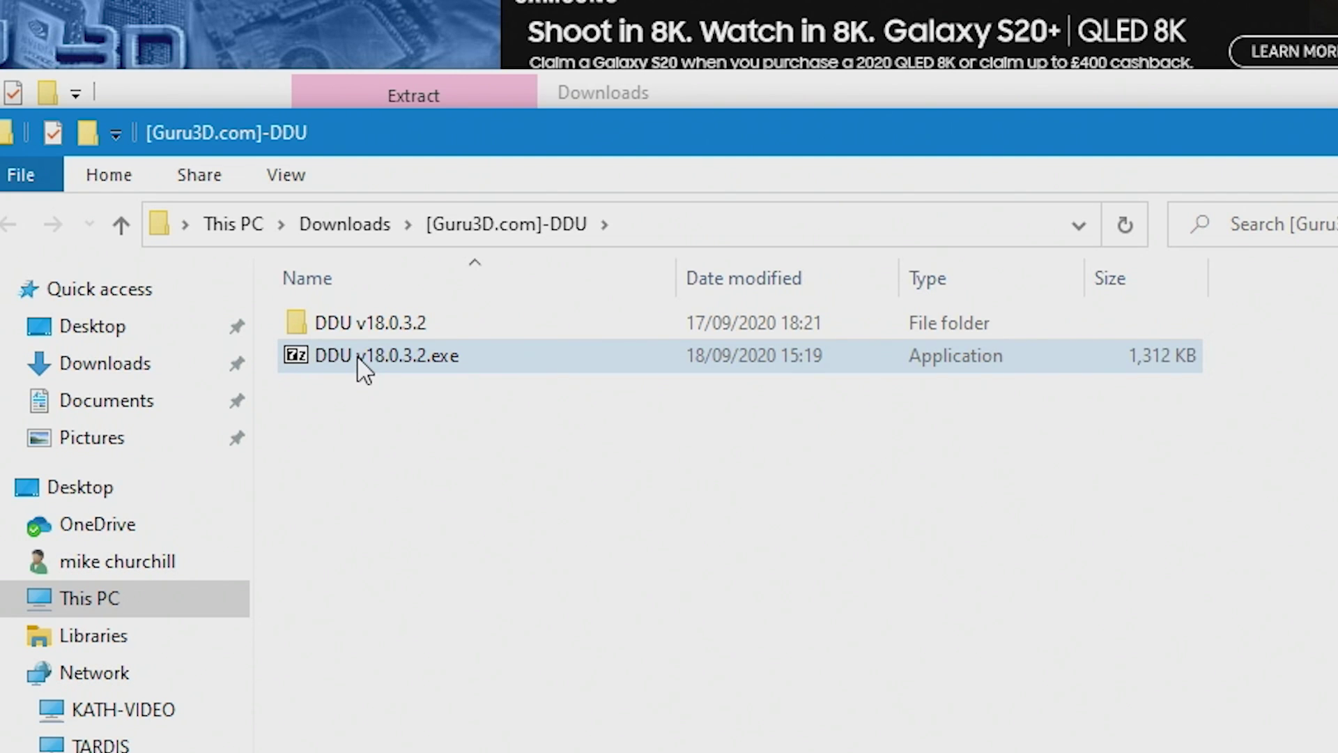
pyautogui.click(363, 370)
pyautogui.press('Delete')
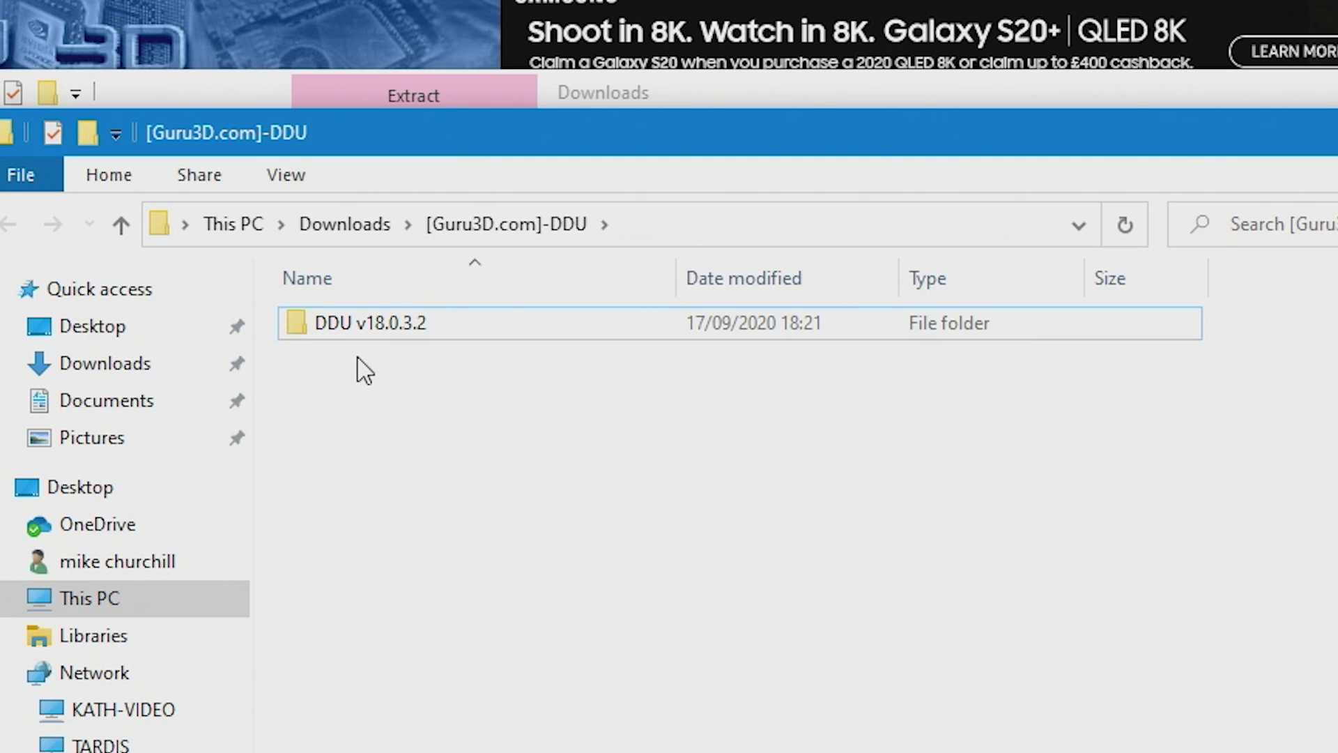
pyautogui.click(331, 334)
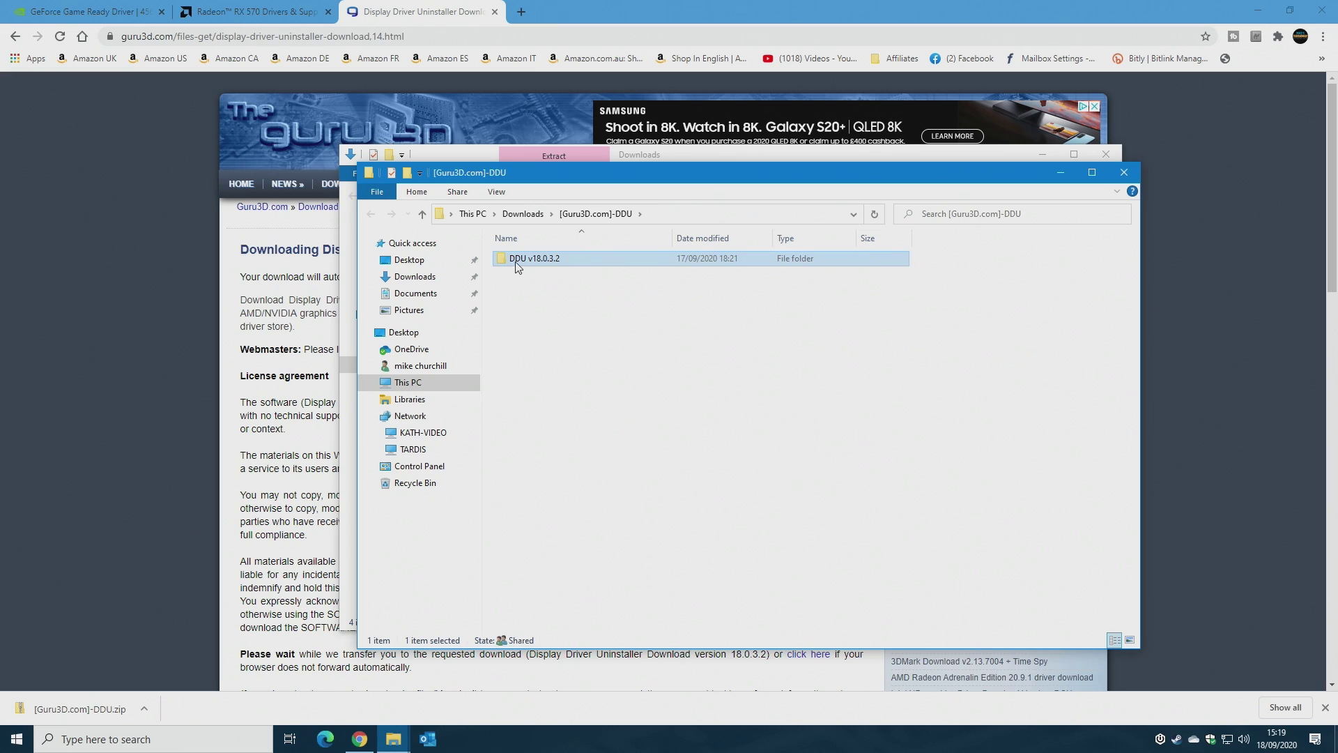
pyautogui.doubleClick(330, 334)
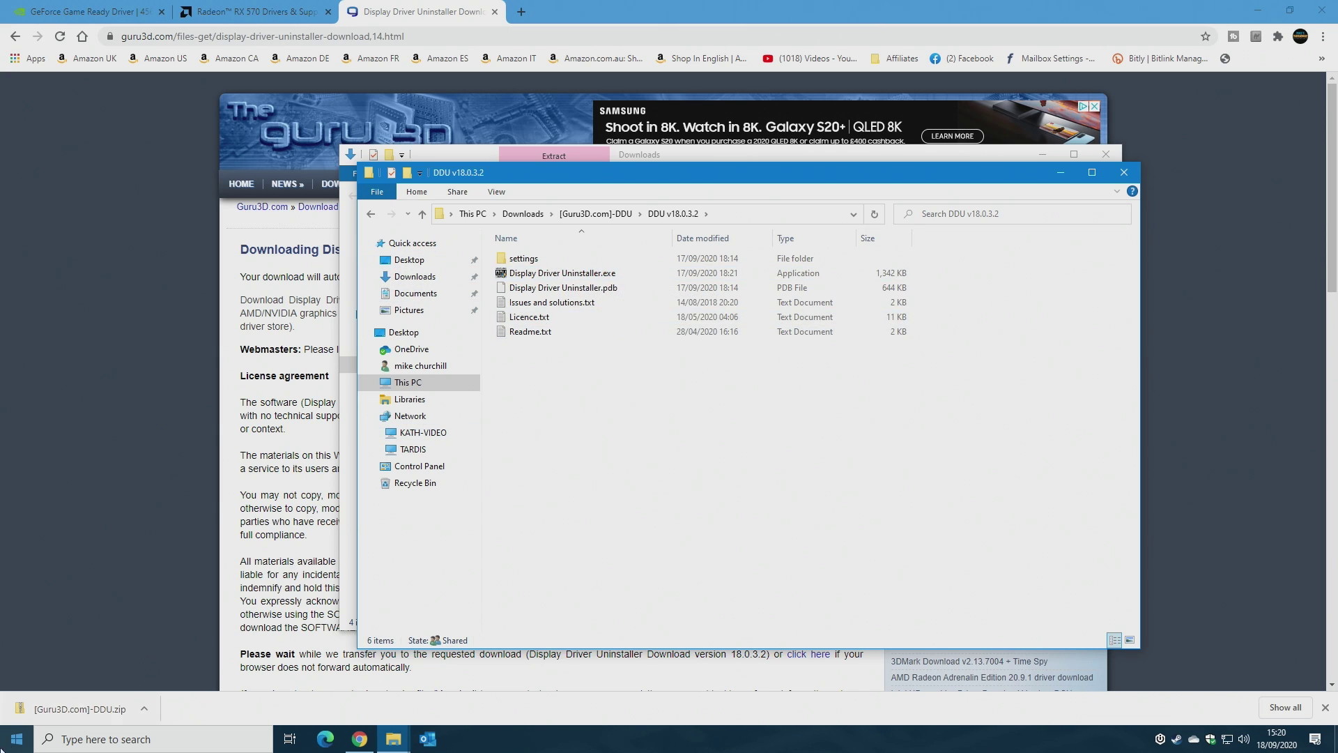
# View the Windows Shut down and Restart power options and return to the DDU v18.0.3.2 folder.
pyautogui.click(15, 744)
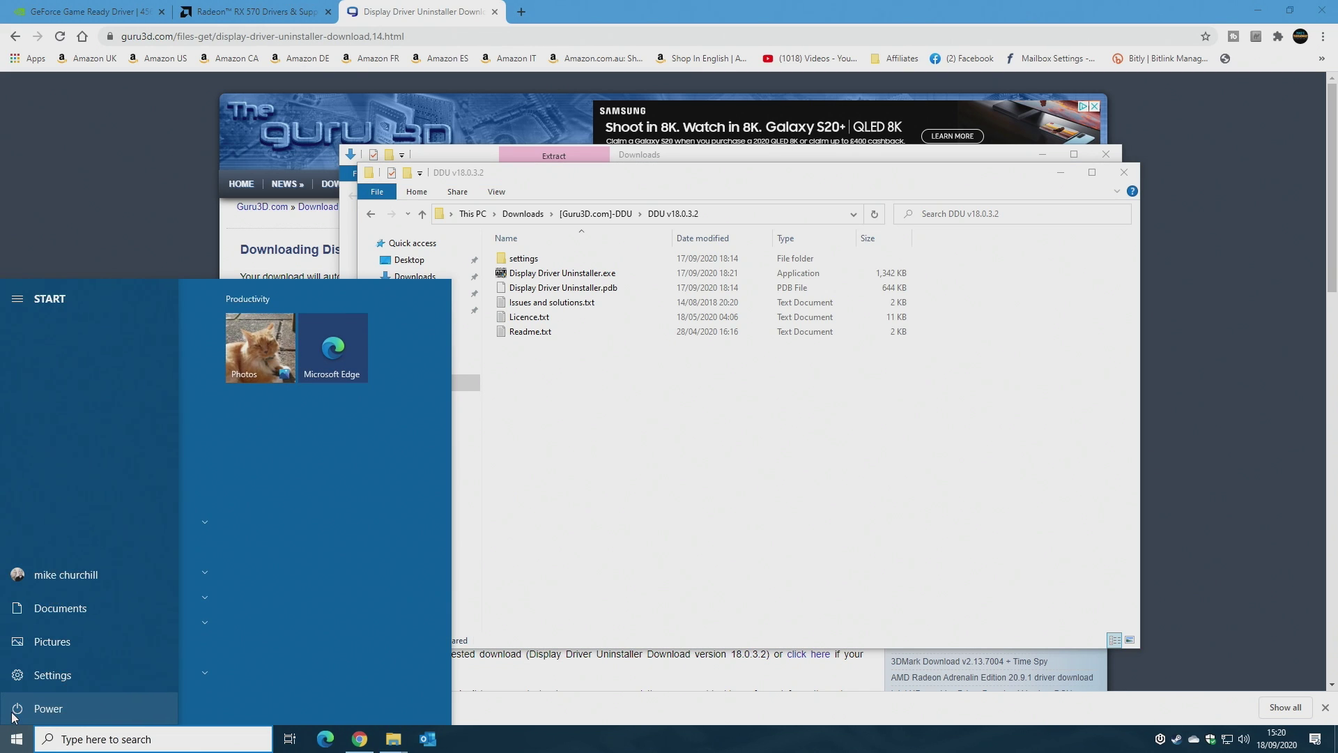
pyautogui.click(14, 710)
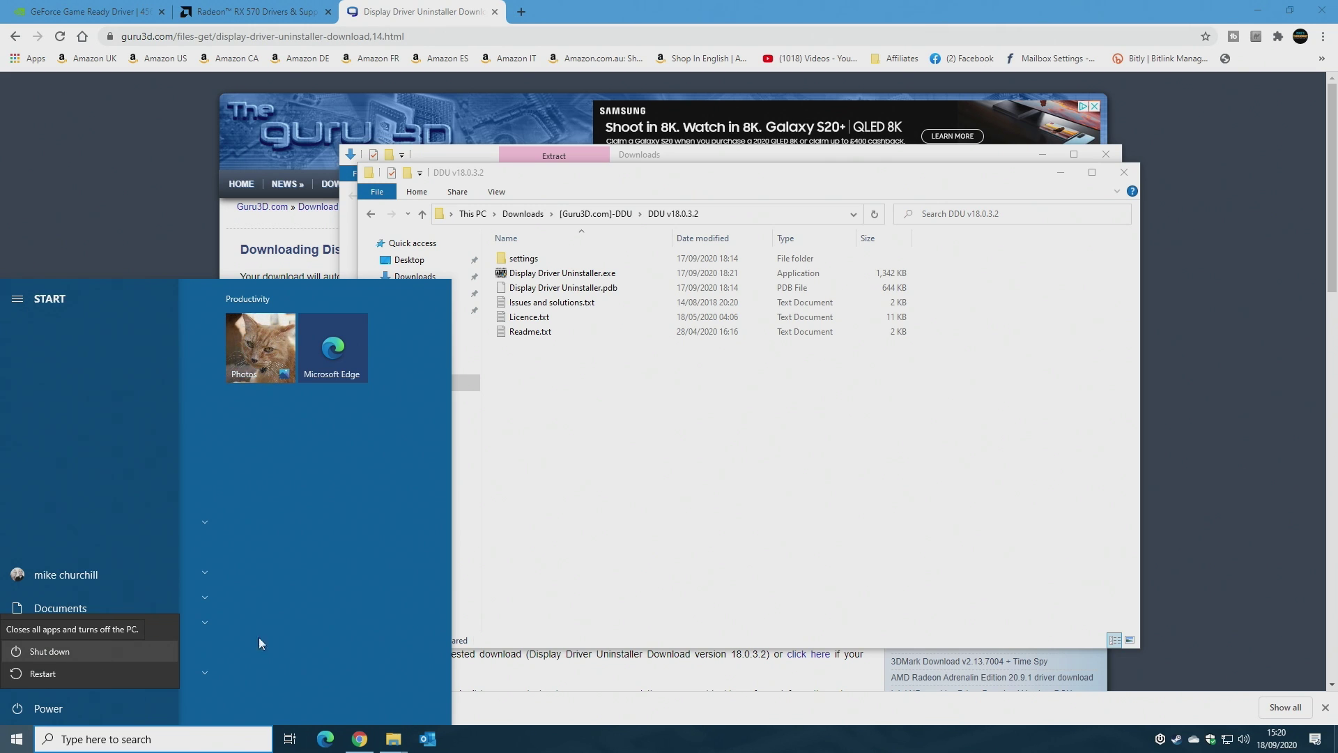
pyautogui.press('Escape')
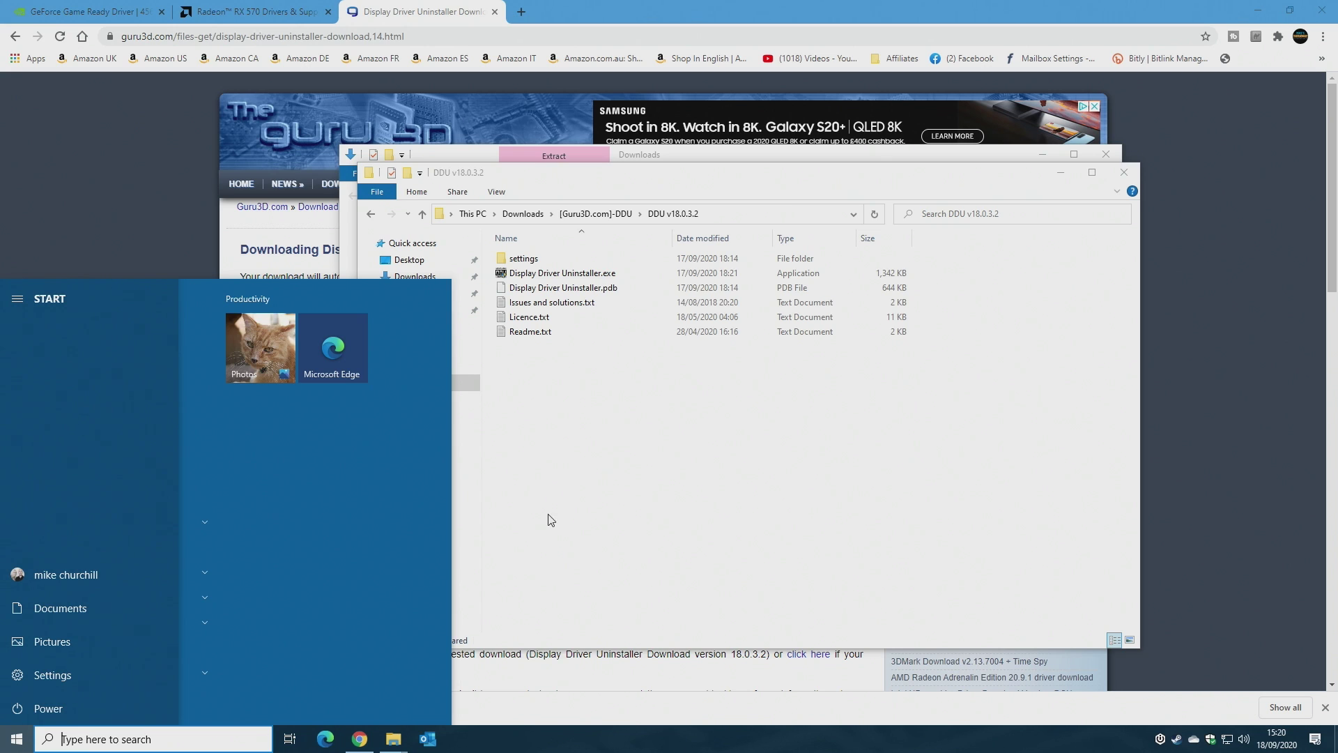
pyautogui.click(551, 519)
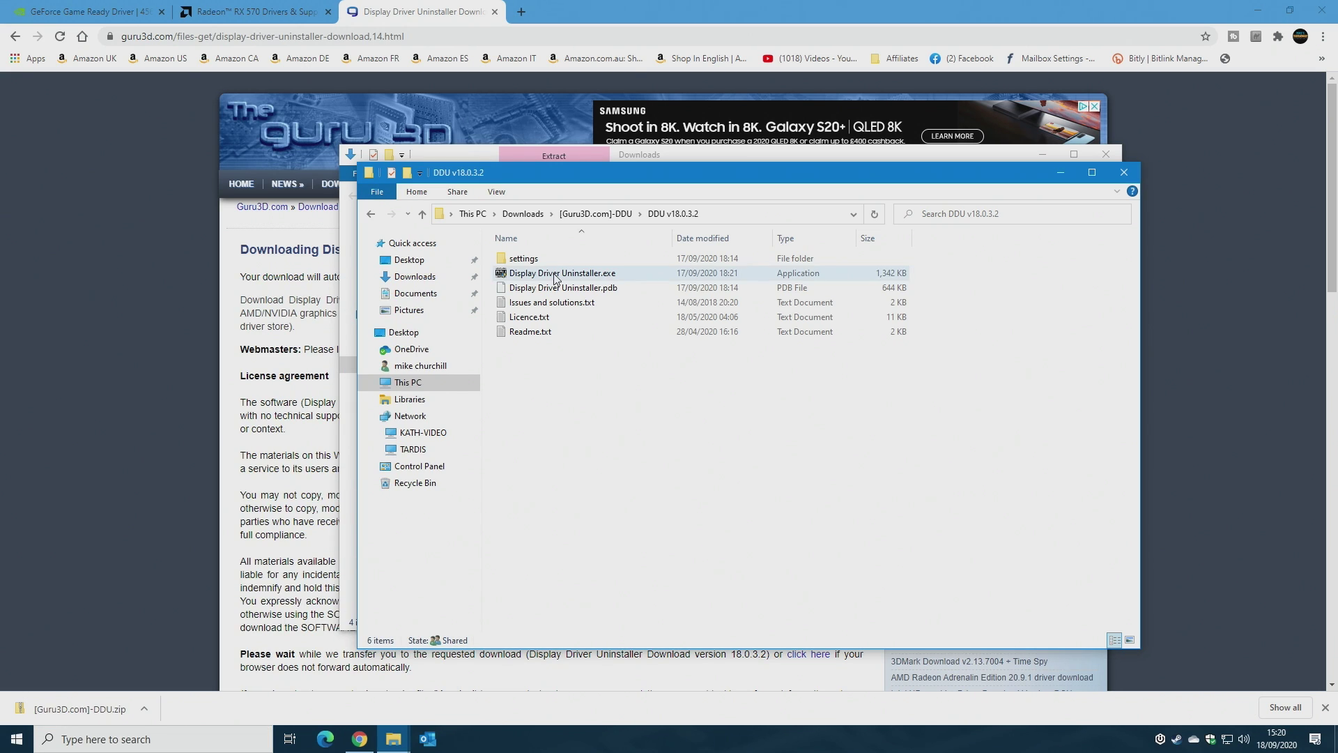
# Run Display Driver Uninstaller.exe as administrator and allow it to make changes to the device.
pyautogui.moveTo(553, 273)
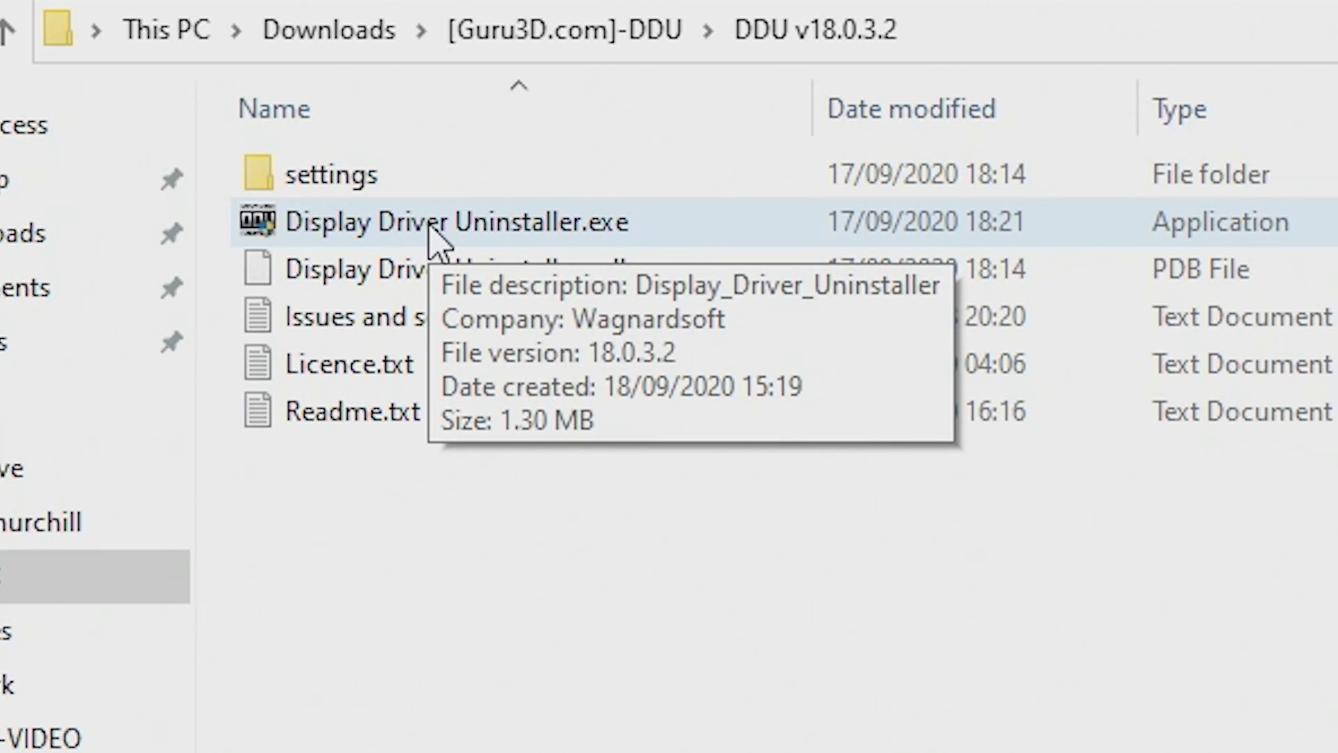
pyautogui.rightClick(430, 227)
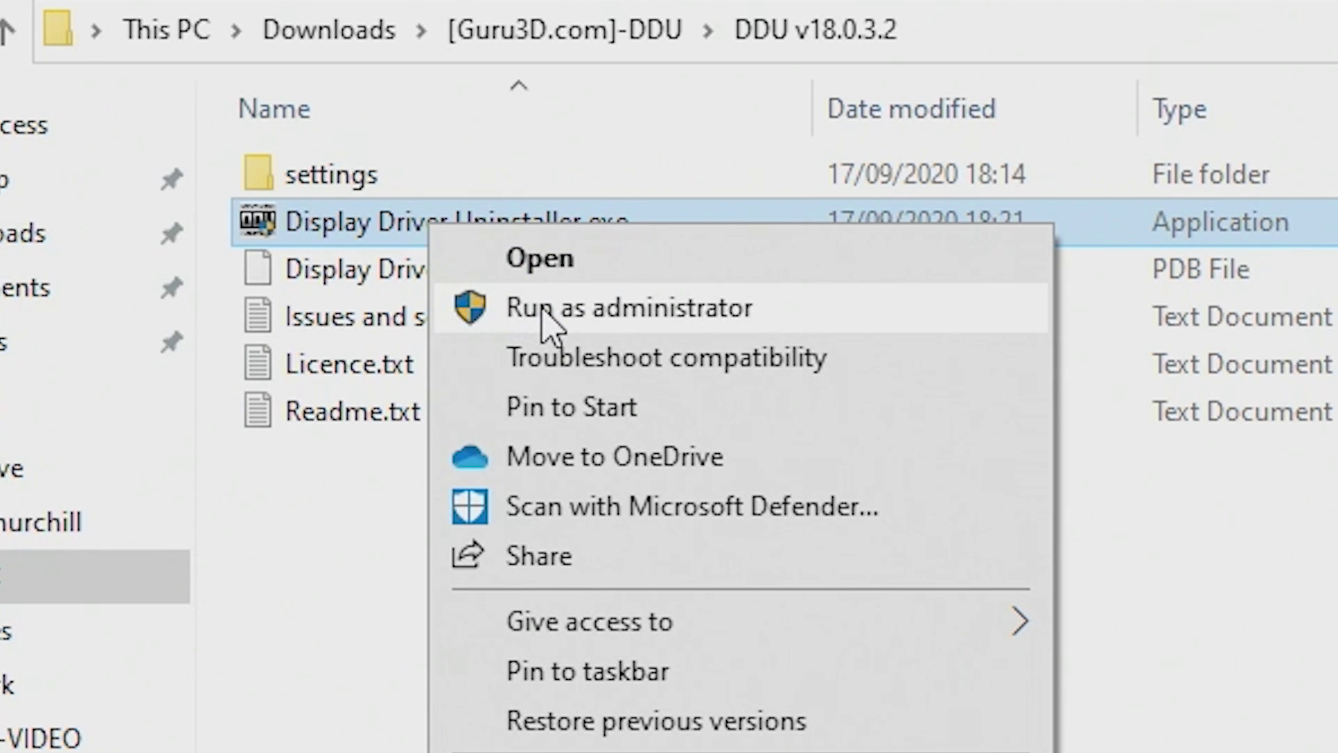
pyautogui.click(543, 311)
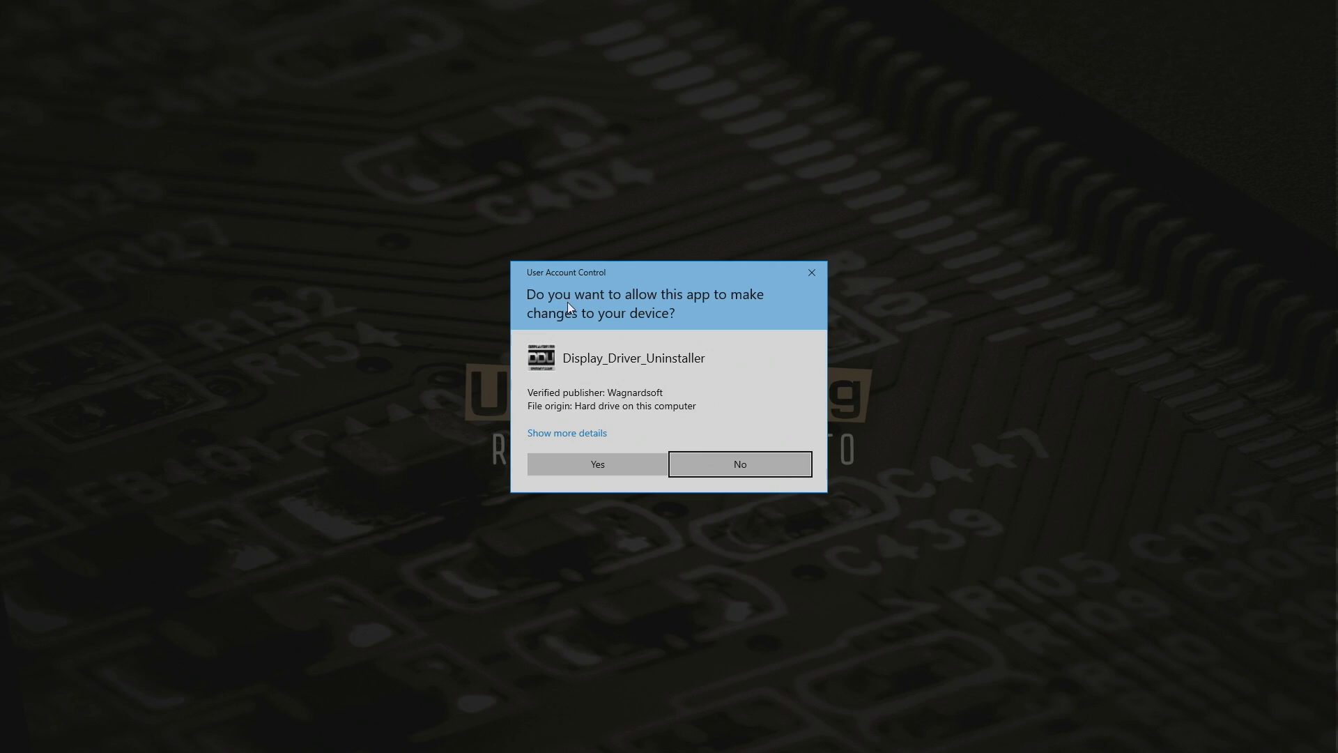
pyautogui.click(583, 463)
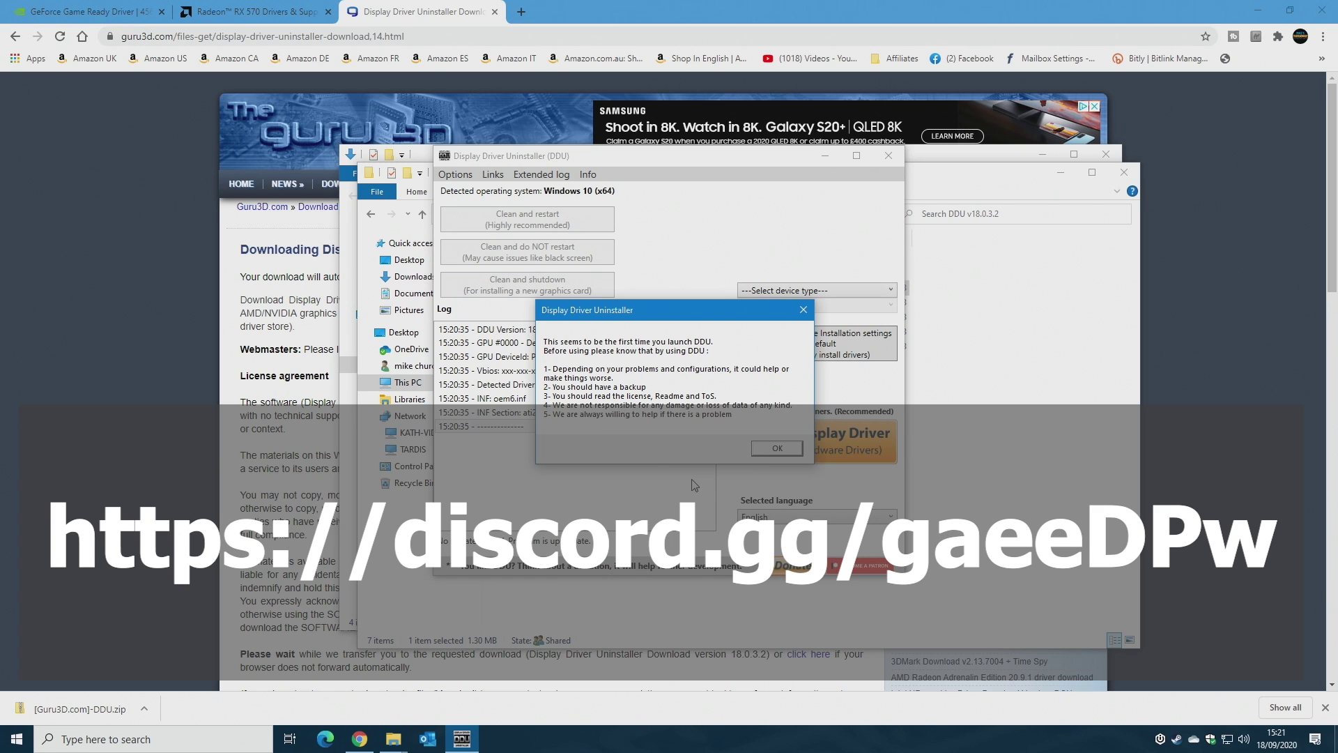
# Acknowledge the first-launch notice, close the DDU options with their defaults and dismiss the Safe Mode recommendation.
pyautogui.click(776, 448)
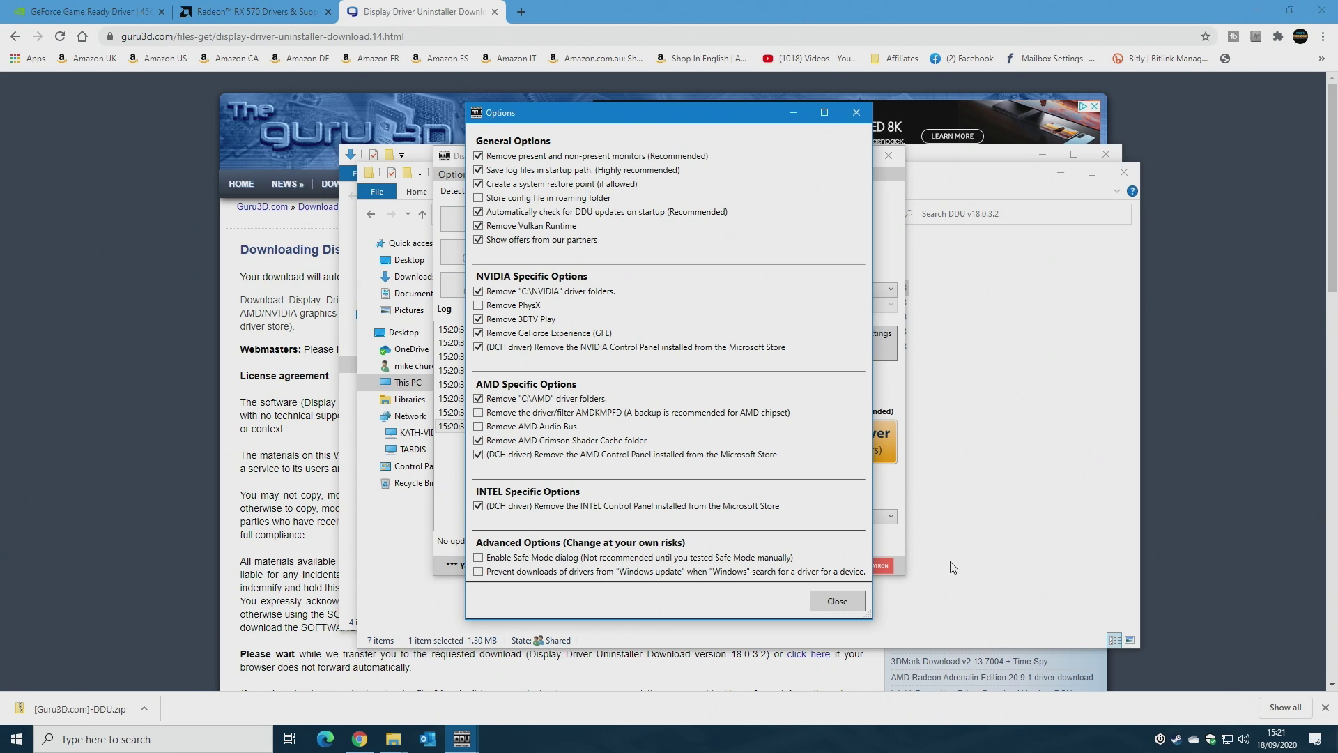
pyautogui.click(836, 601)
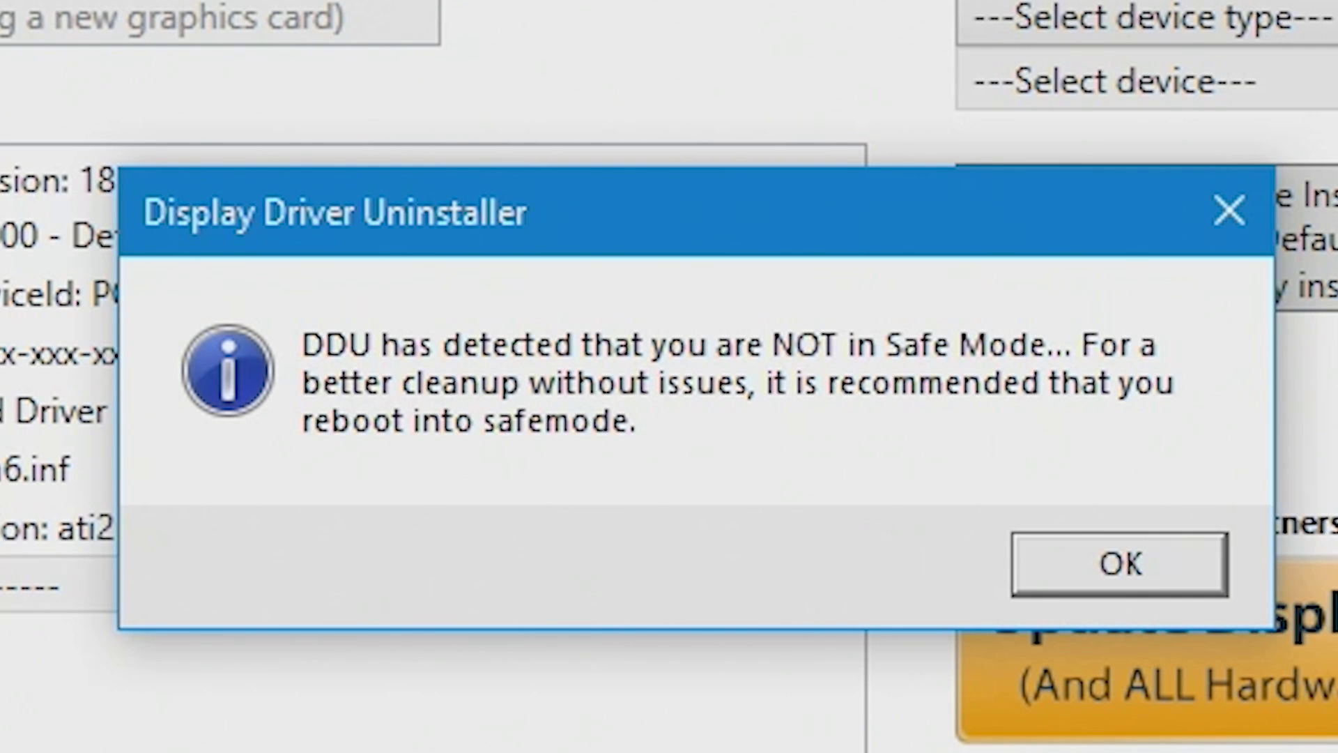
pyautogui.click(1124, 570)
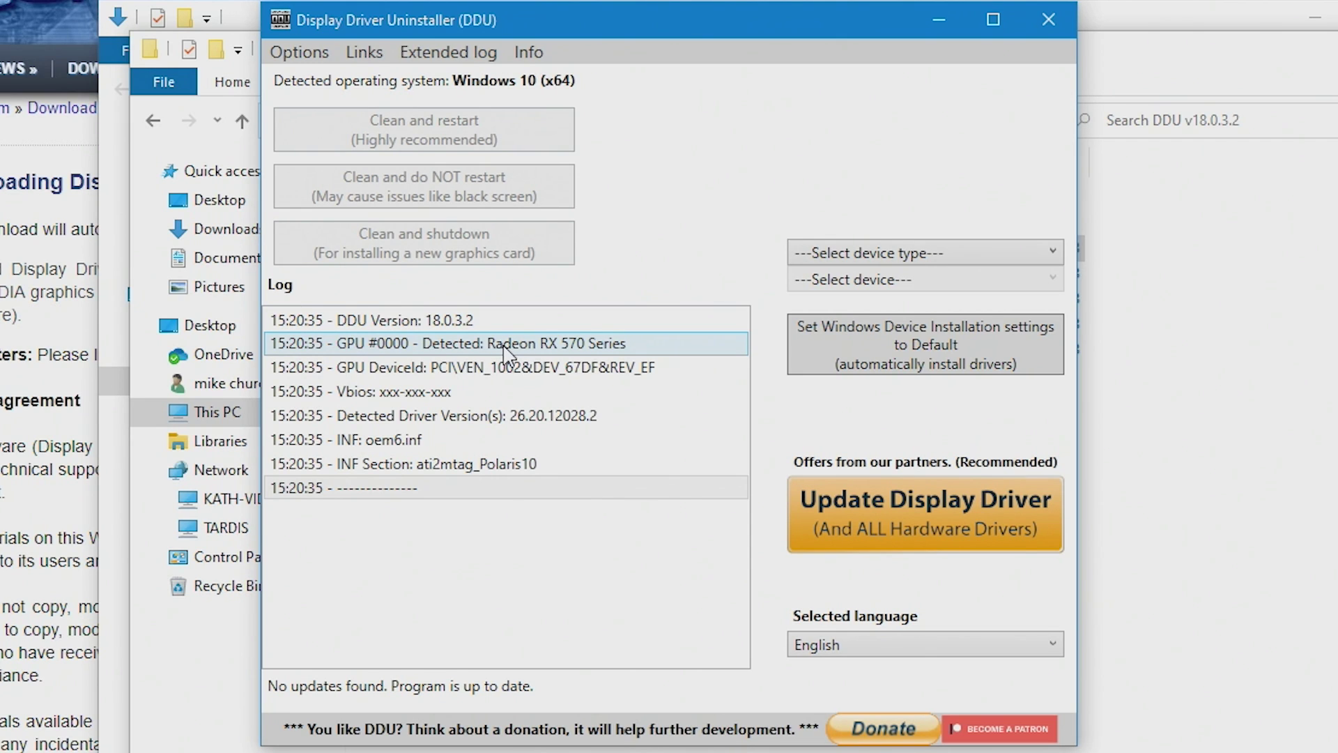
# Select GPU and NVIDIA as the device, clean its drivers without restarting, and keep Display Driver Uninstaller open.
pyautogui.click(858, 255)
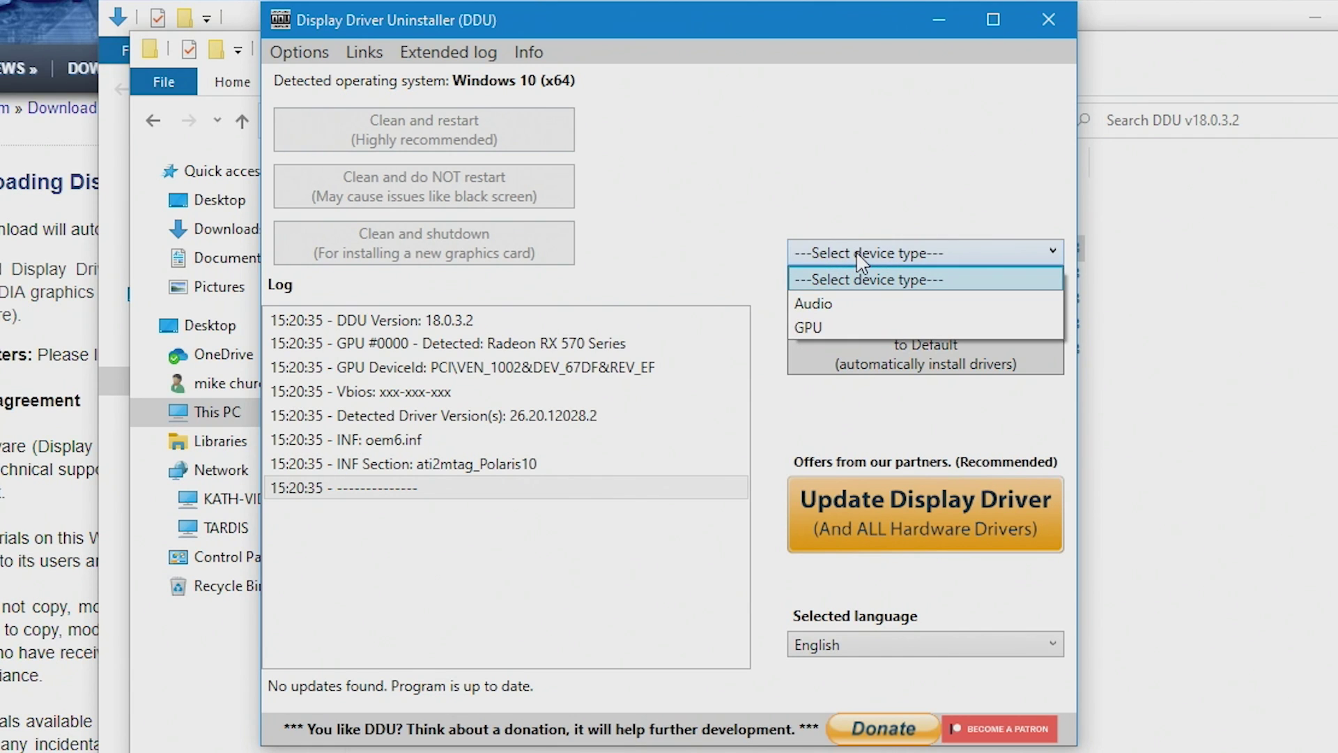
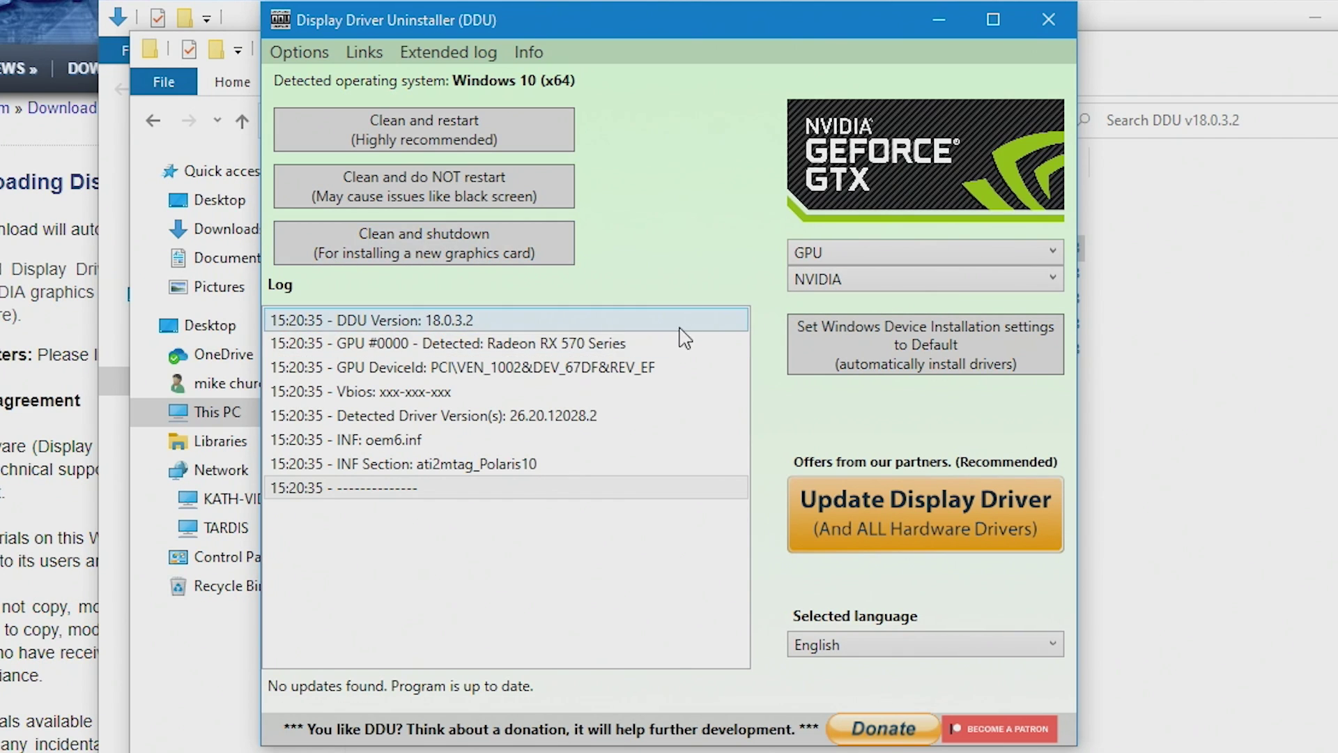
pyautogui.click(853, 287)
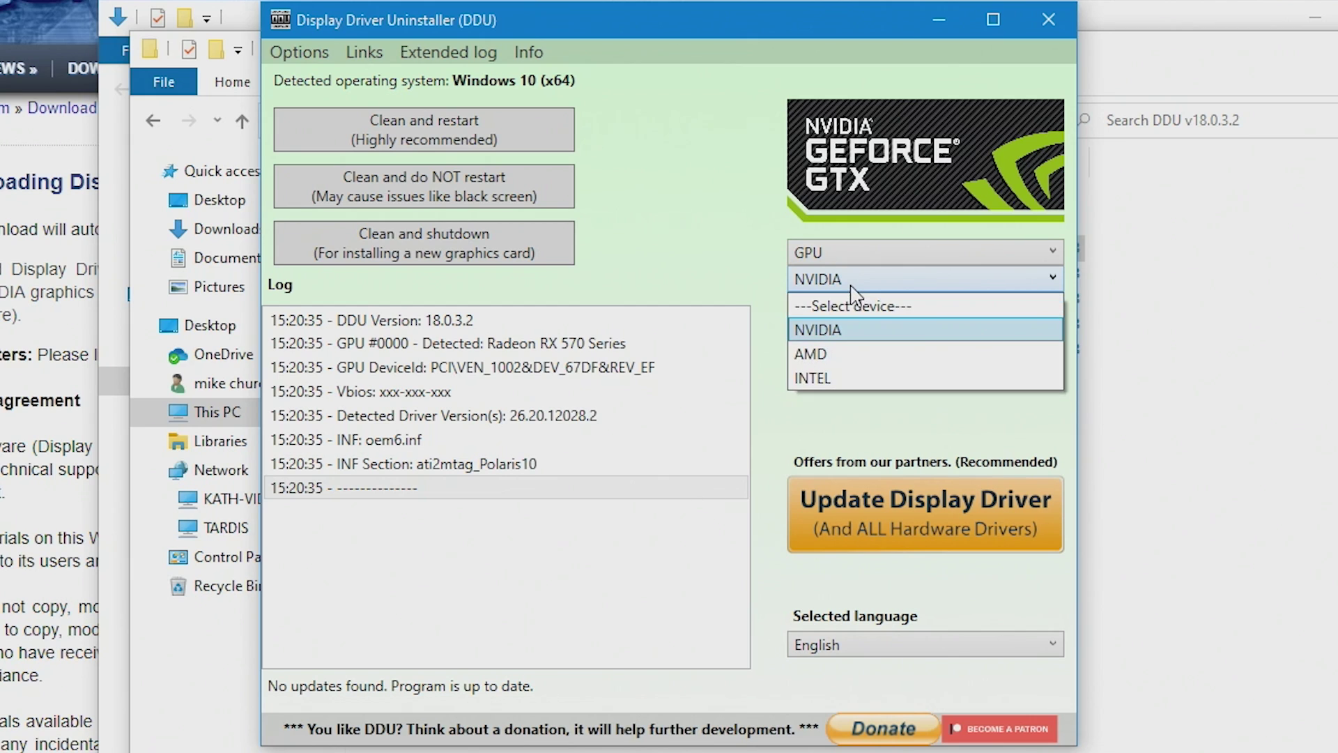
pyautogui.click(833, 349)
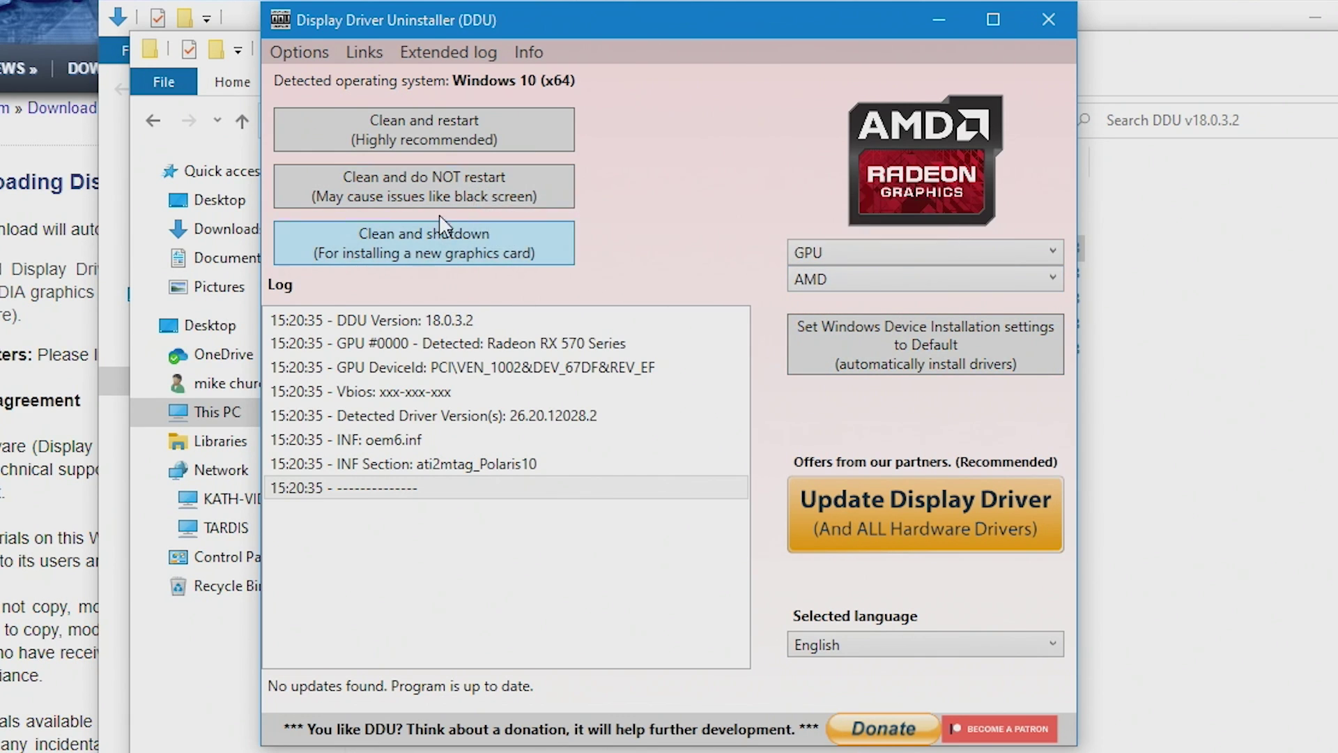
pyautogui.click(864, 282)
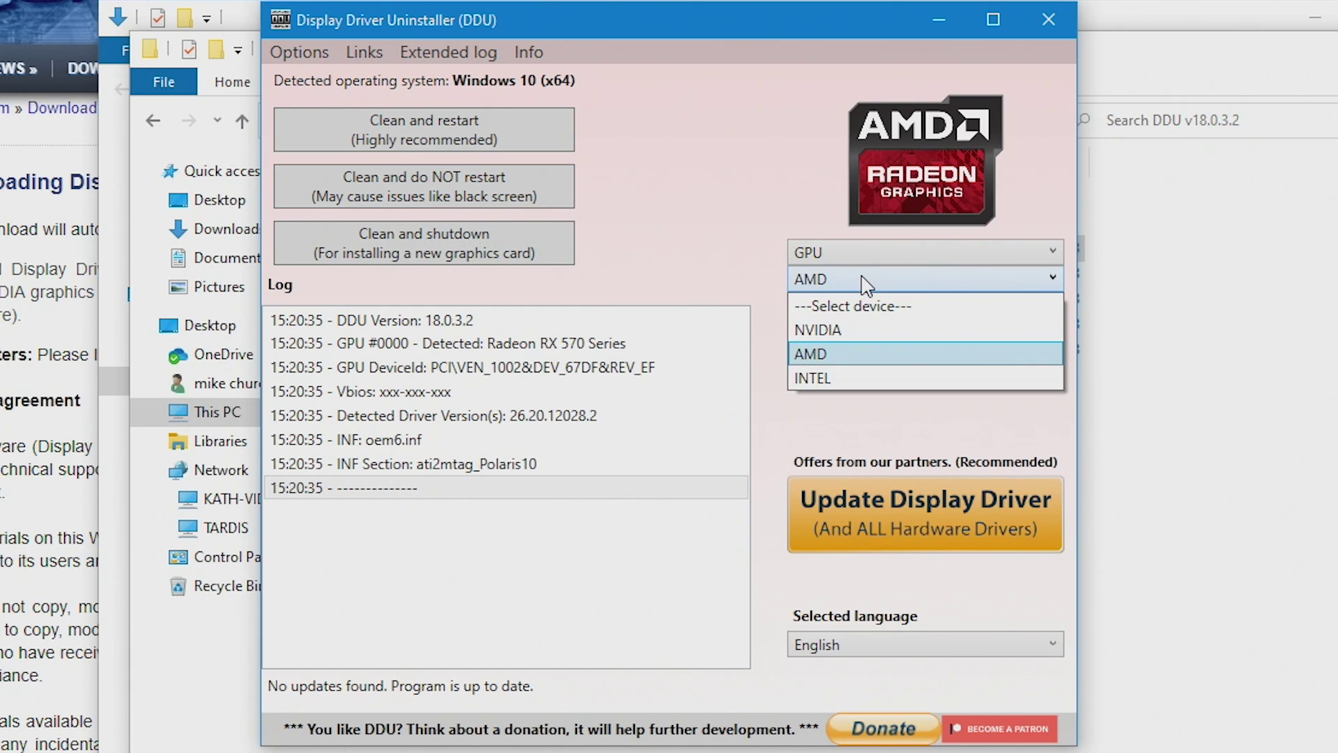
pyautogui.click(842, 332)
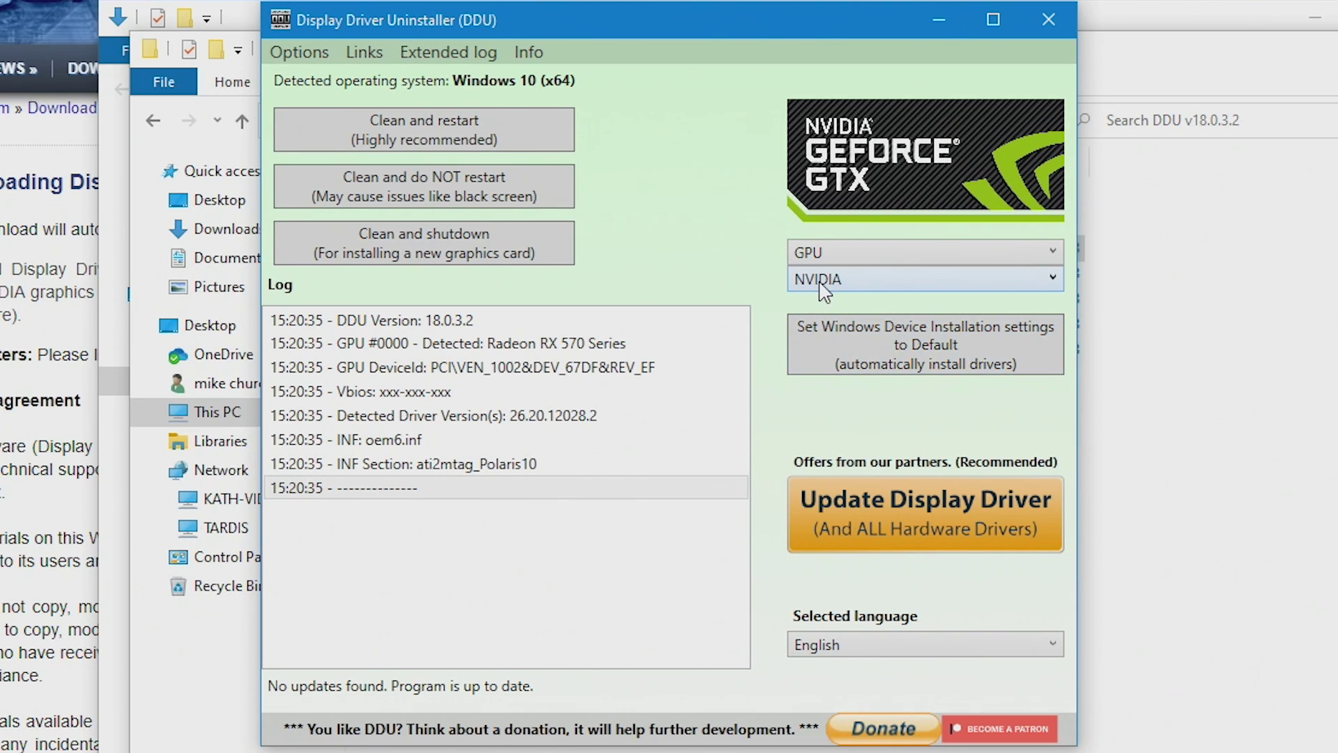
pyautogui.click(496, 199)
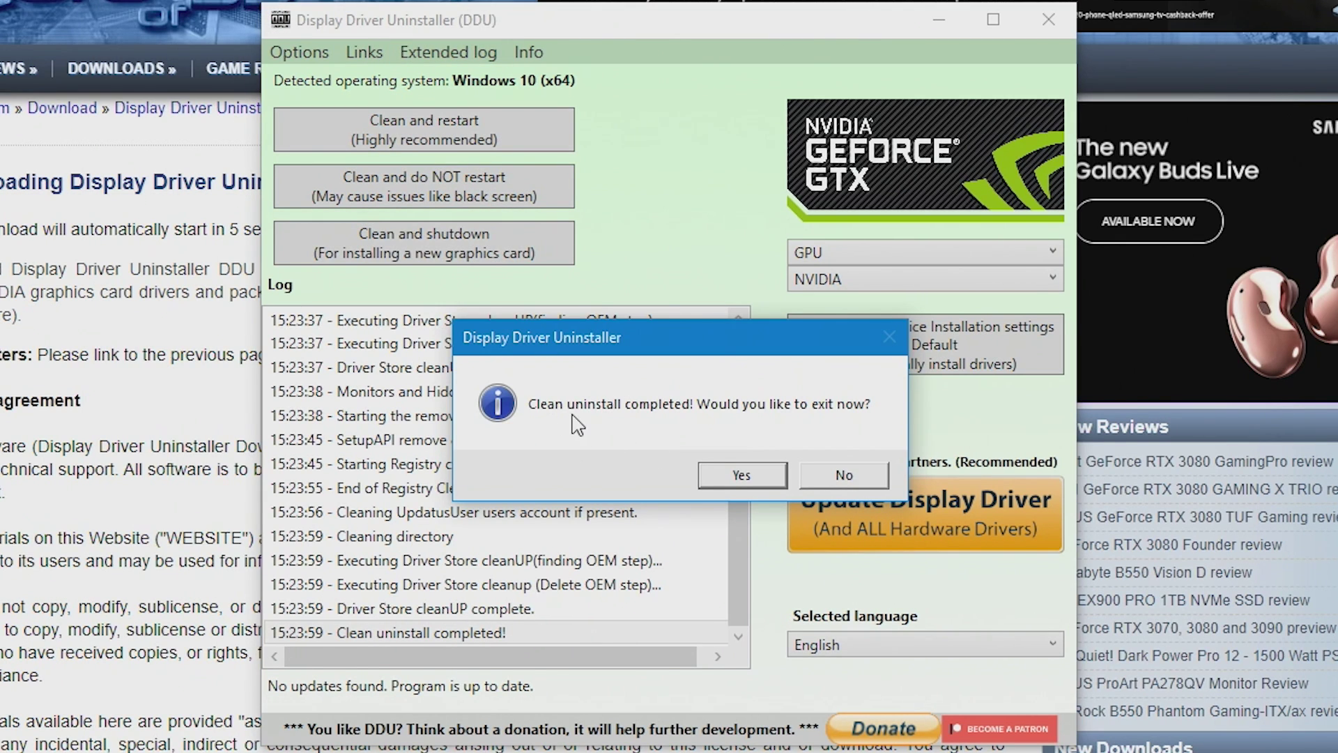
pyautogui.click(844, 476)
# Select INTEL as the GPU device, clean its drivers without restarting, and decline to exit the uninstaller.
pyautogui.click(843, 278)
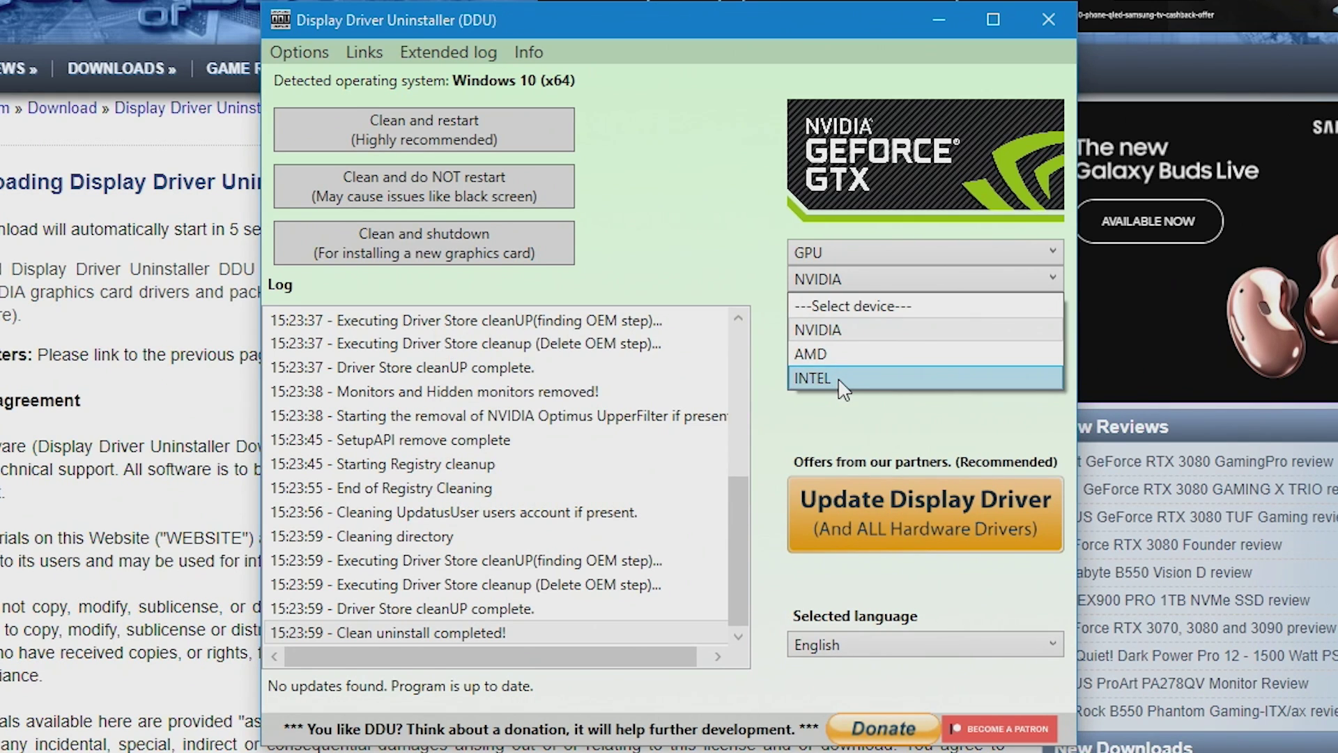
pyautogui.click(830, 378)
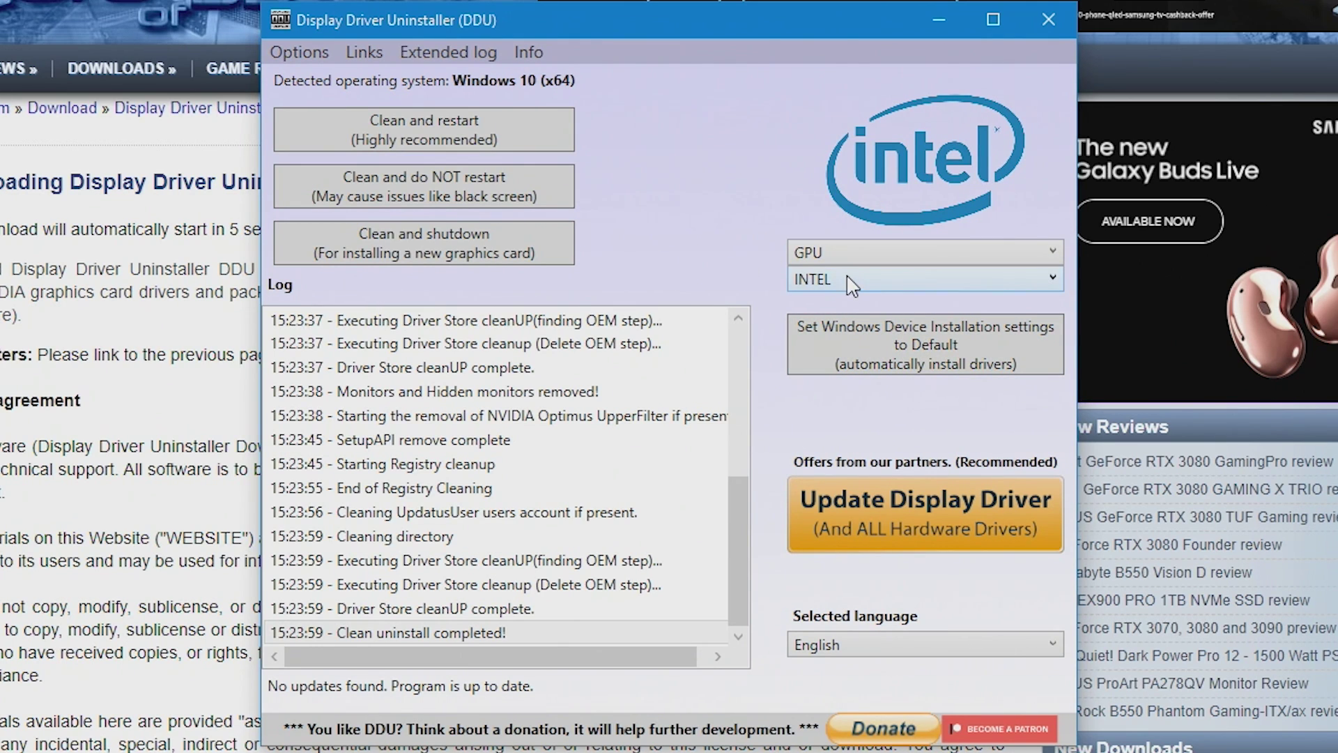
pyautogui.click(434, 182)
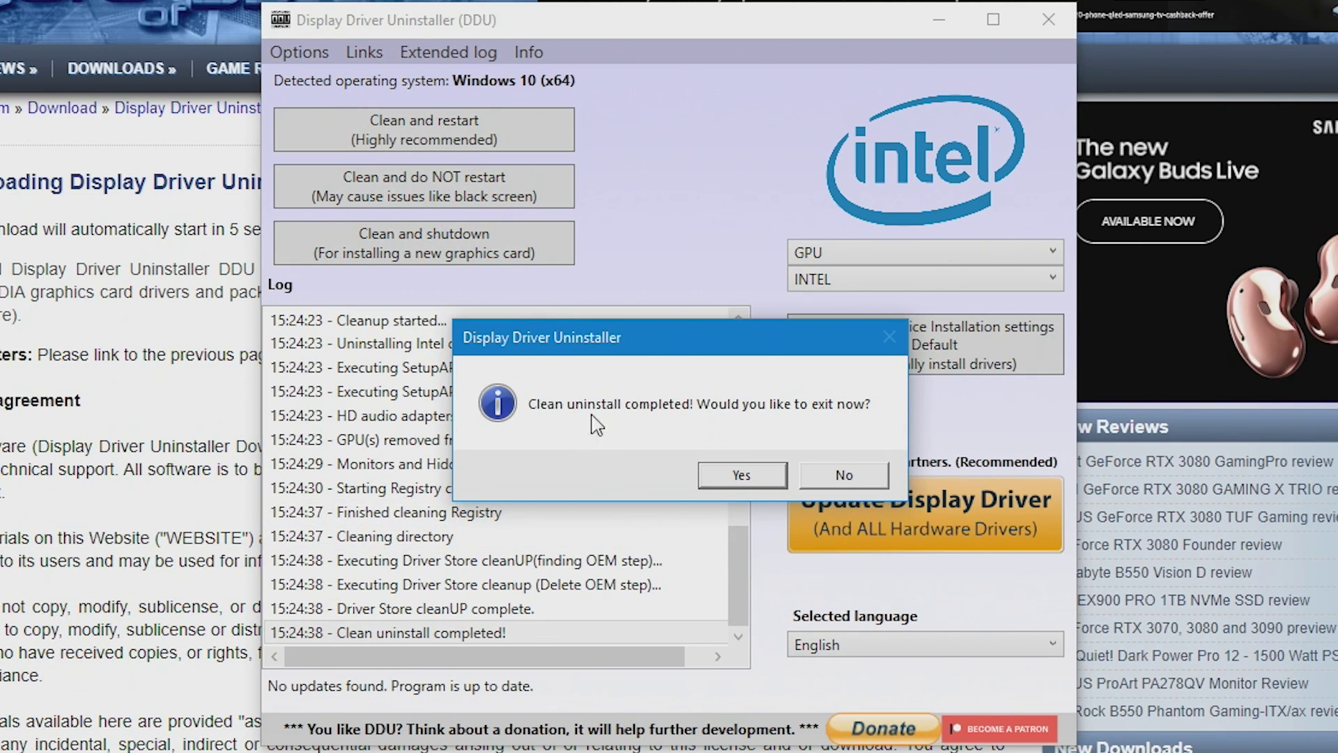
pyautogui.click(844, 478)
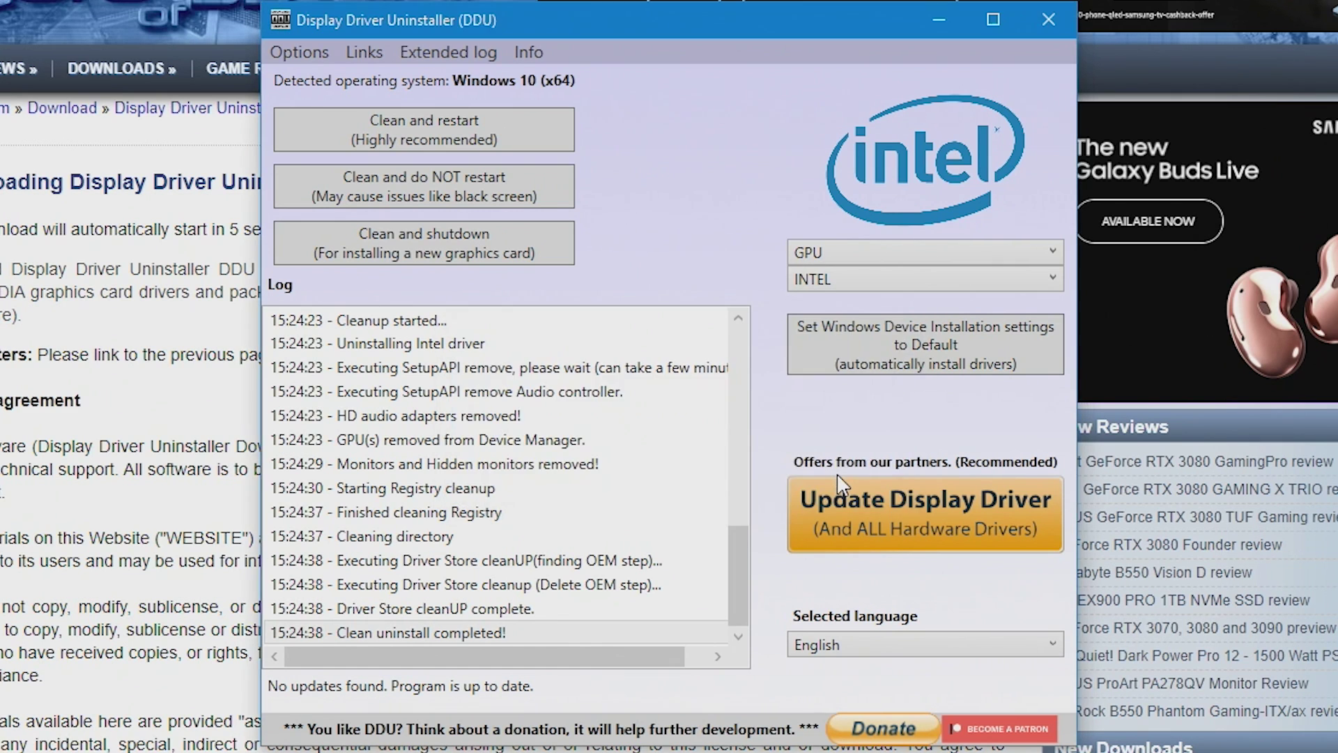
# Select AMD as the GPU device, clean its drivers and shut down the computer.
pyautogui.click(887, 286)
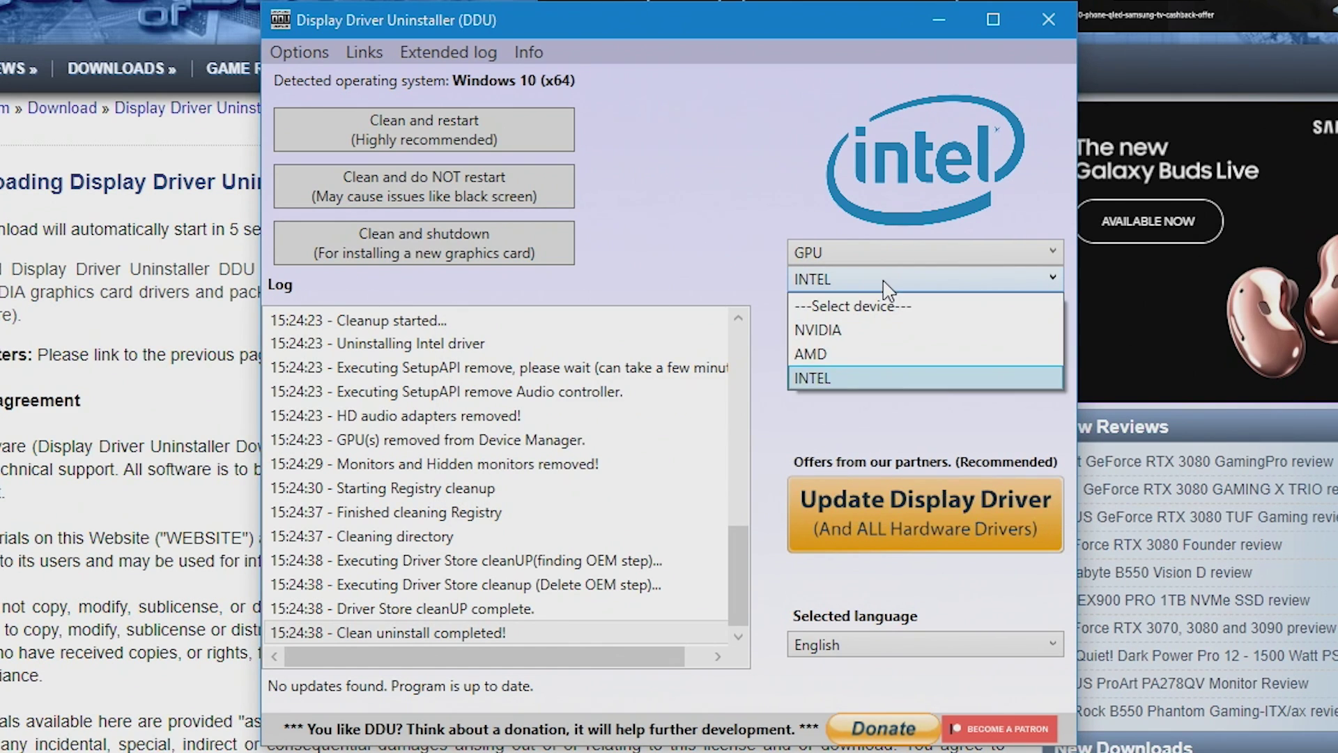
pyautogui.click(862, 356)
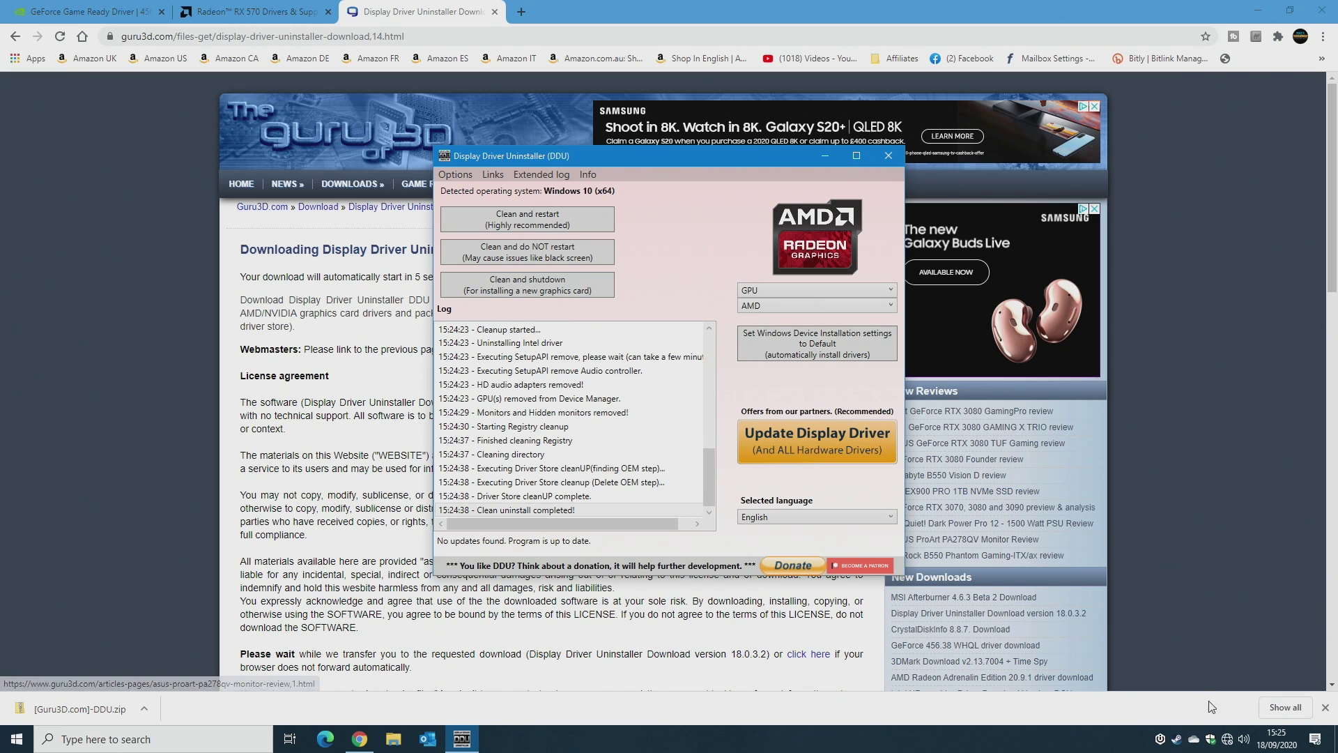
pyautogui.moveTo(1227, 741)
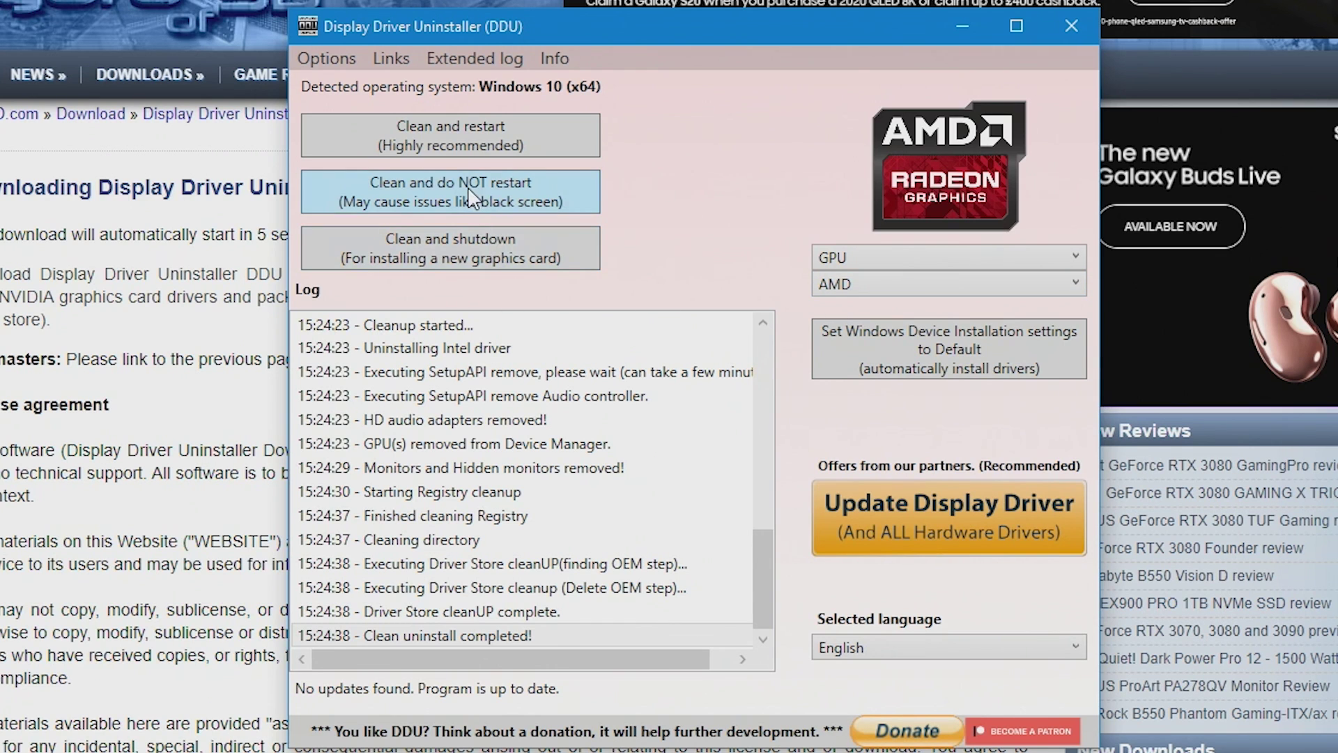
pyautogui.click(454, 259)
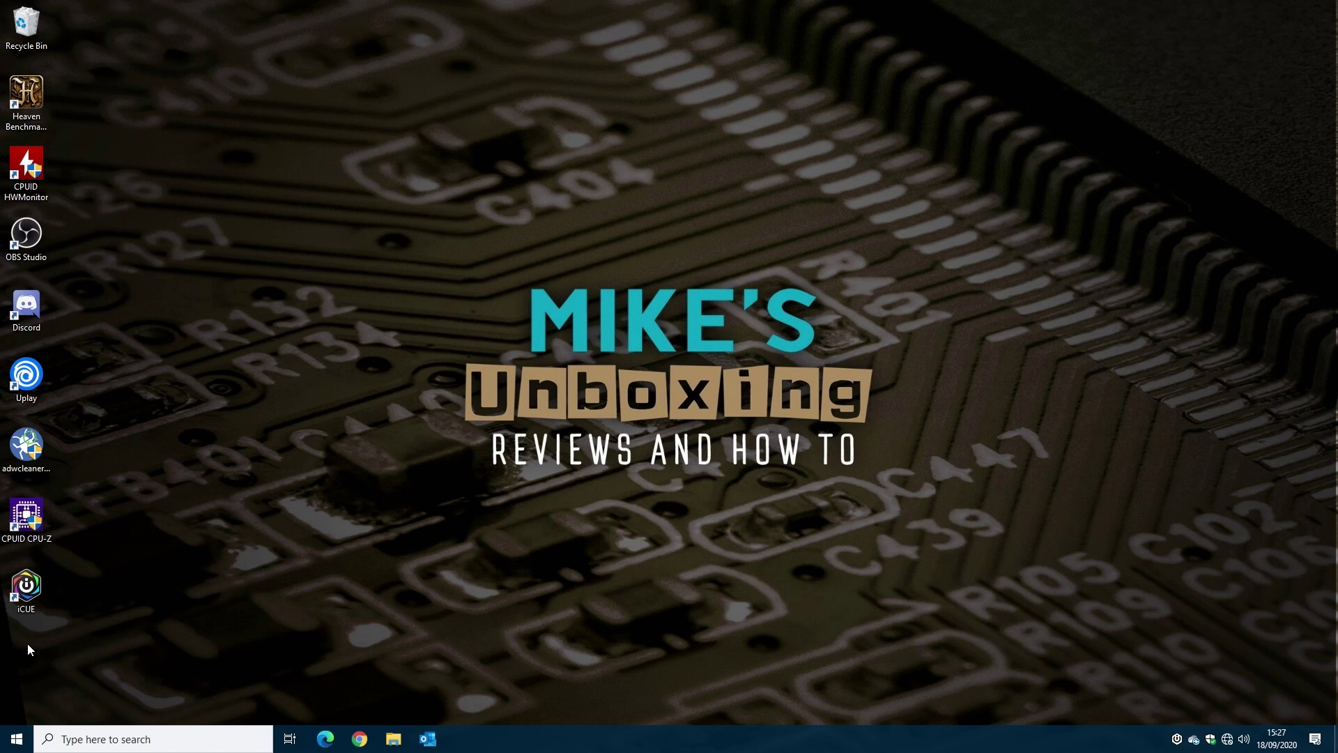
# Check which display adaptor is listed in Device Manager and close it.
pyautogui.rightClick(16, 741)
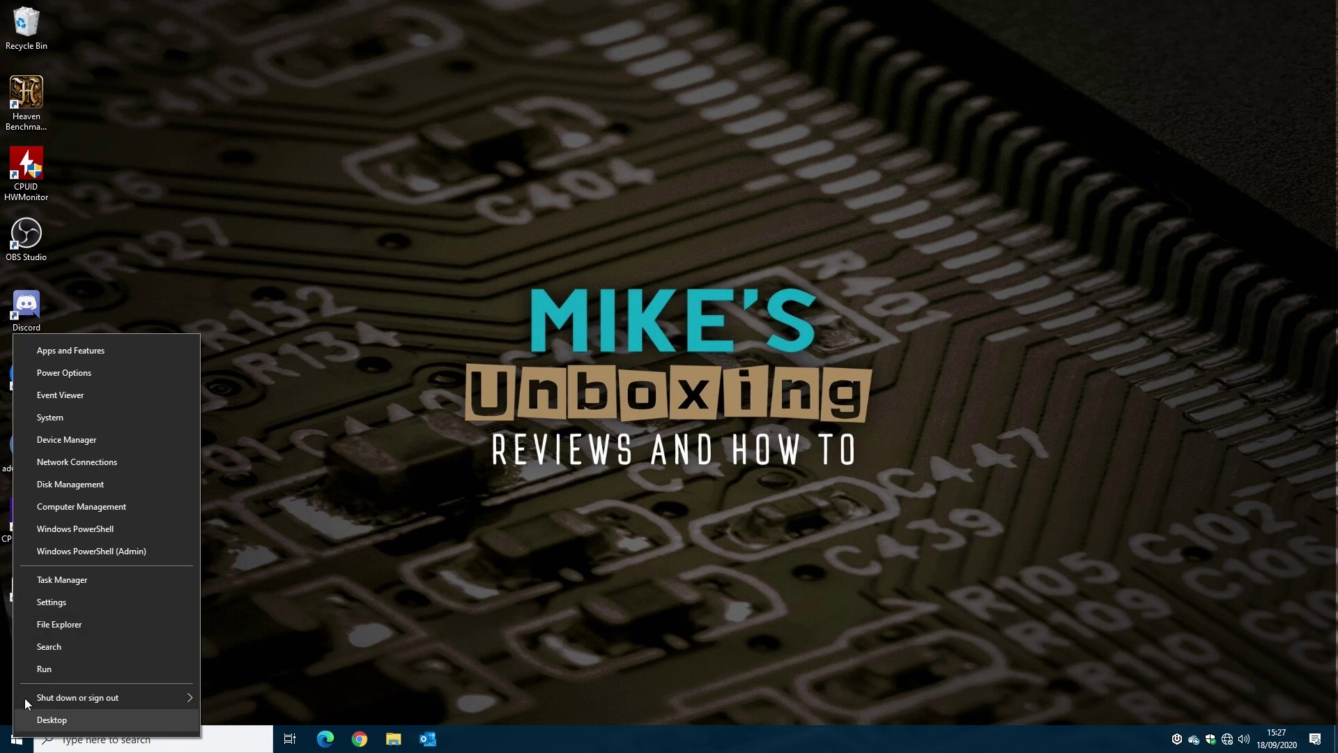
pyautogui.click(54, 433)
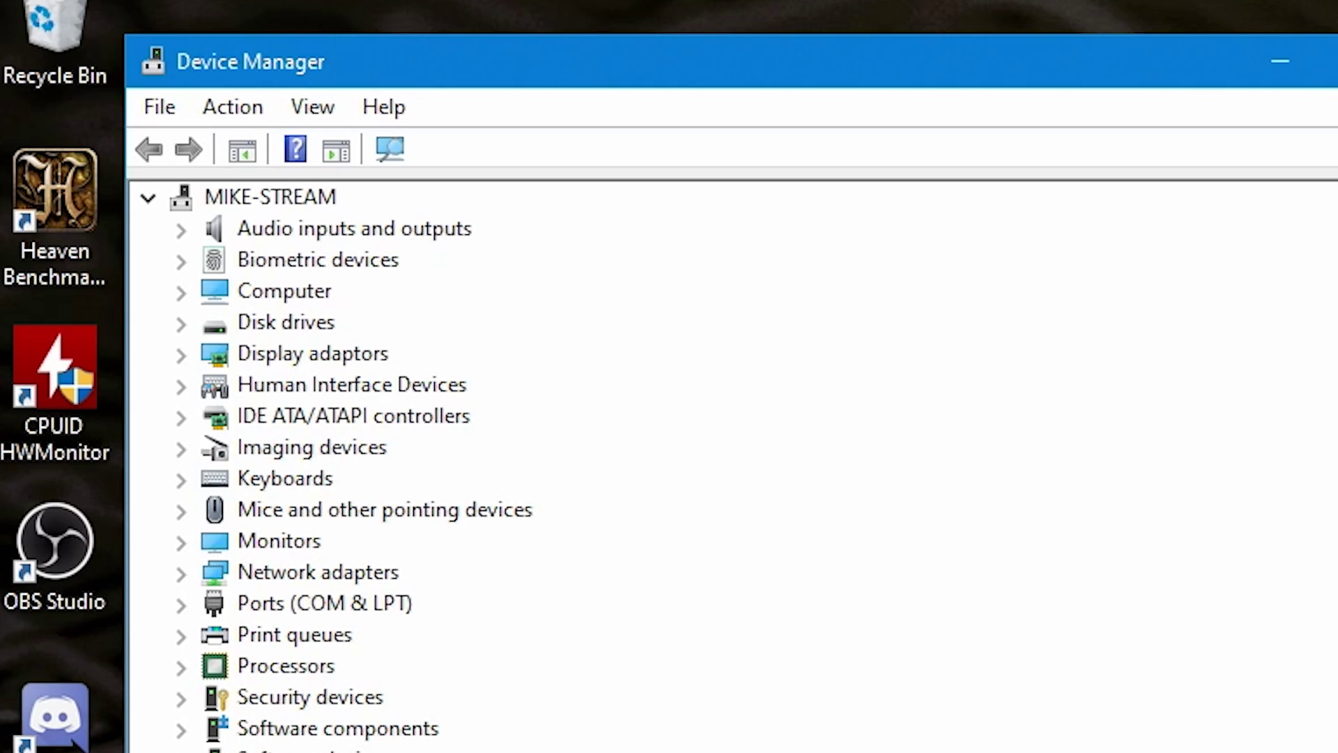
pyautogui.click(180, 356)
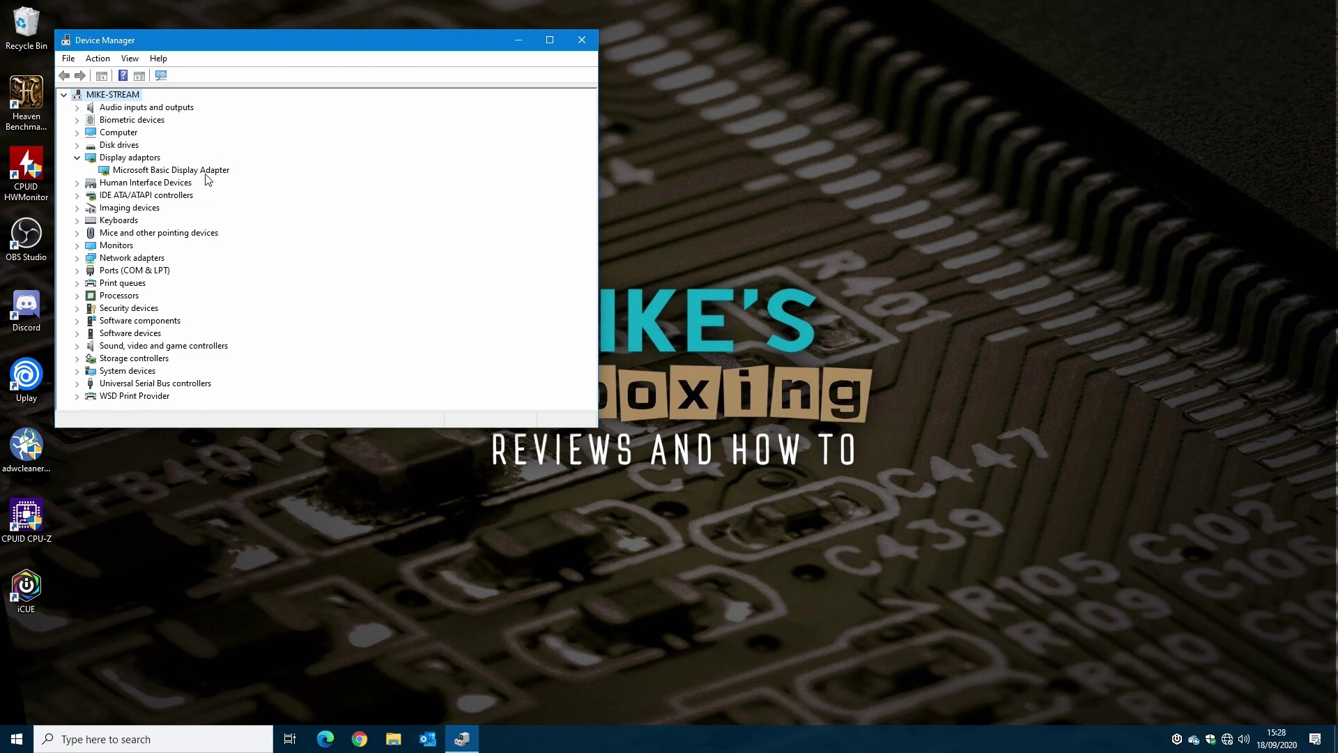
pyautogui.moveTo(200, 44); pyautogui.dragTo(309, 82)
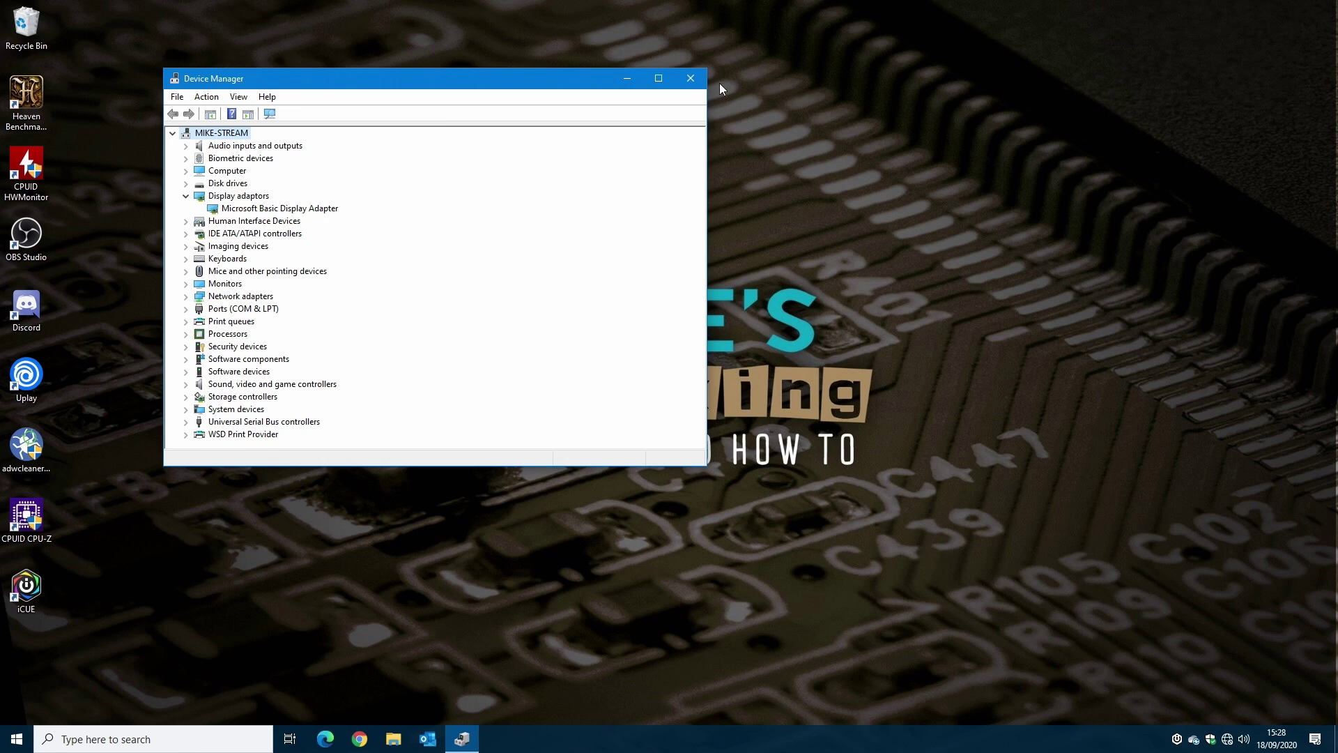
pyautogui.click(690, 78)
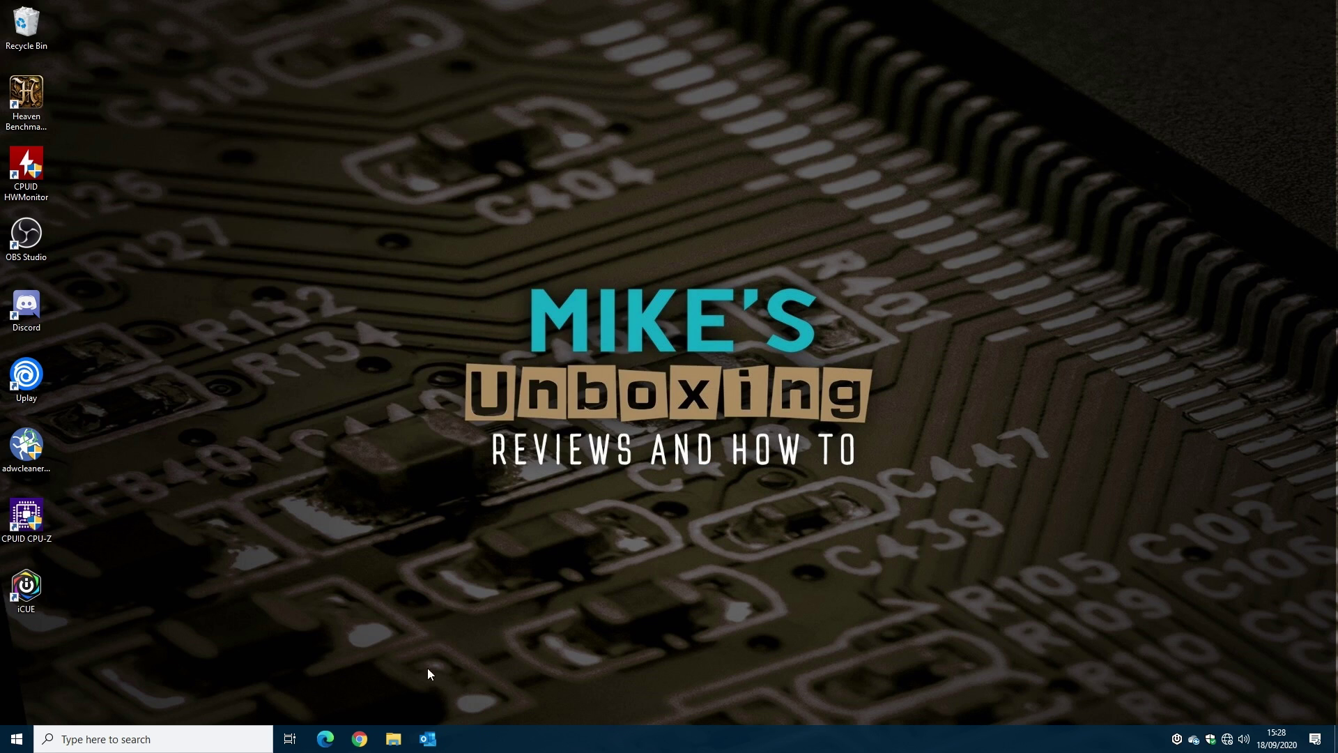
# Run the win10-radeon-software-adrenalin-2020-edition-20.9.1 installer from the Downloads folder and allow it to make changes to the device.
pyautogui.click(394, 738)
pyautogui.click(389, 263)
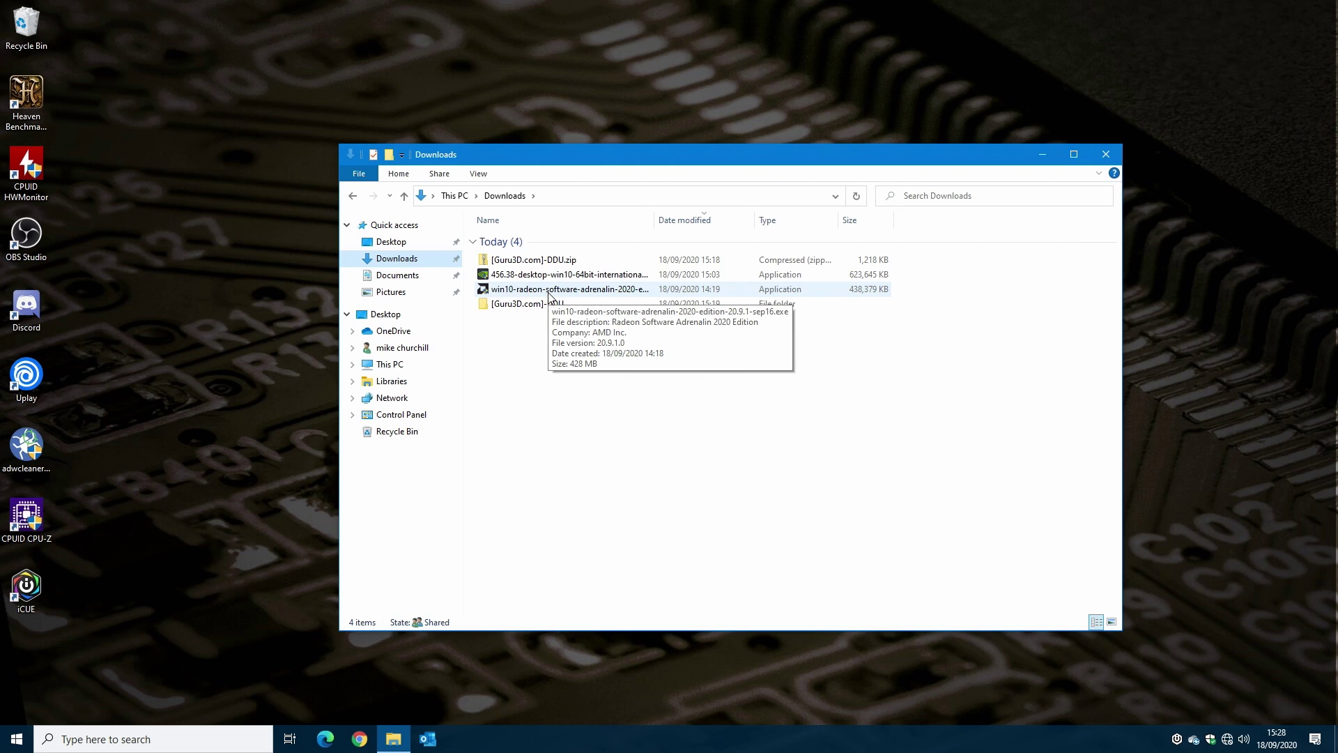
pyautogui.doubleClick(549, 293)
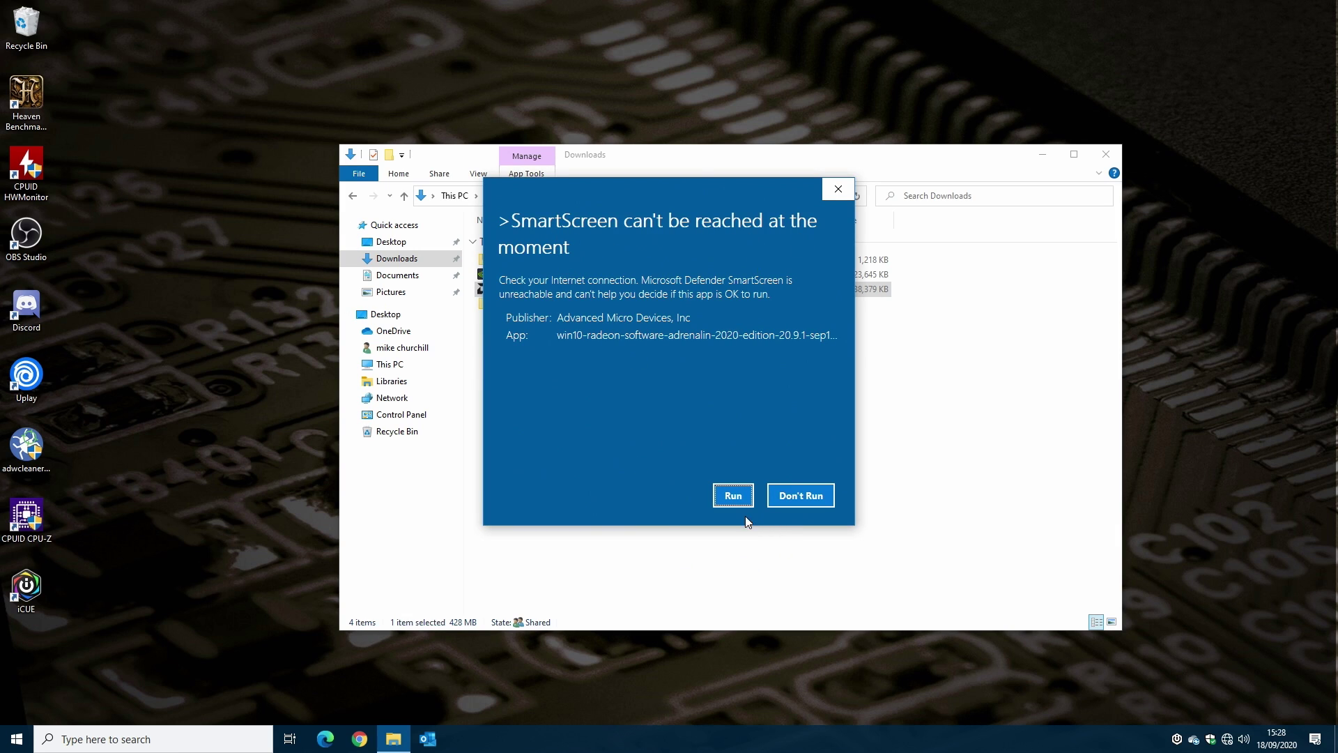
pyautogui.click(733, 496)
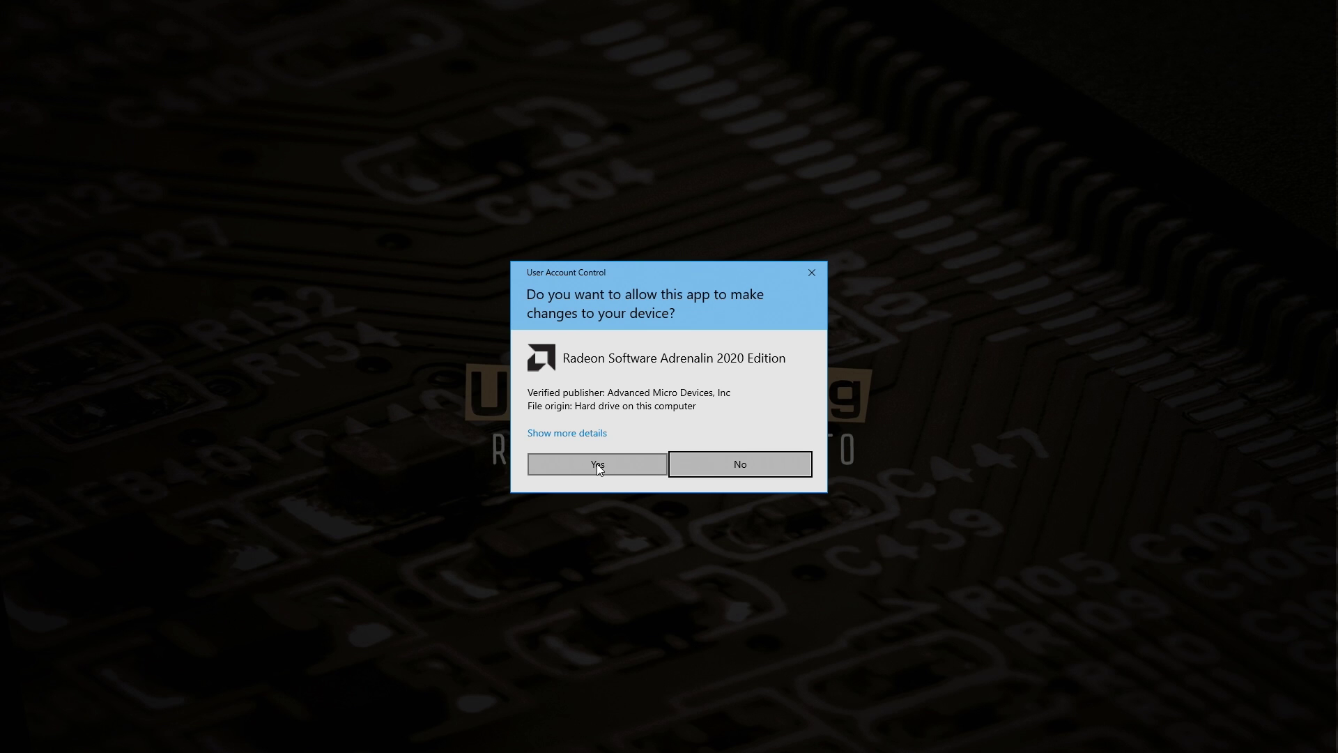
pyautogui.click(597, 463)
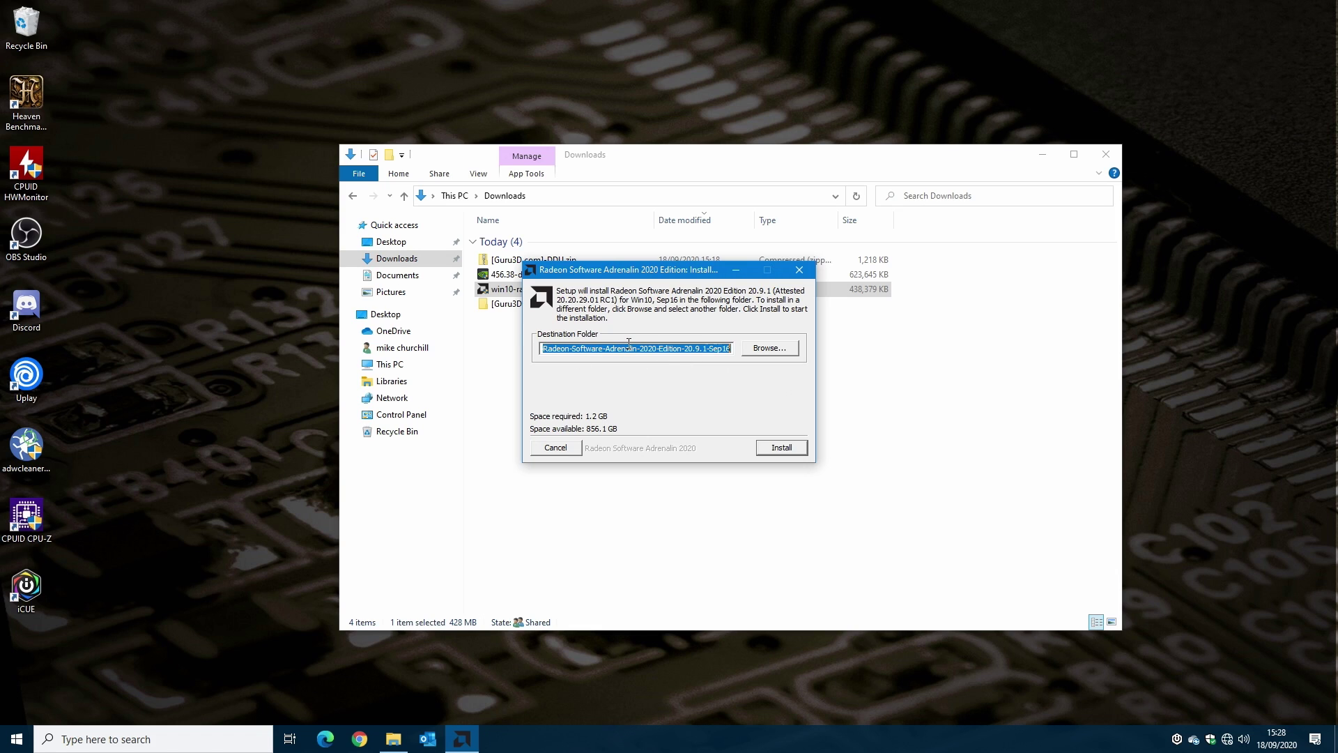
# Set the Radeon Software setup's destination folder to c:\amddriver and start the extraction.
pyautogui.press('BackSpace')
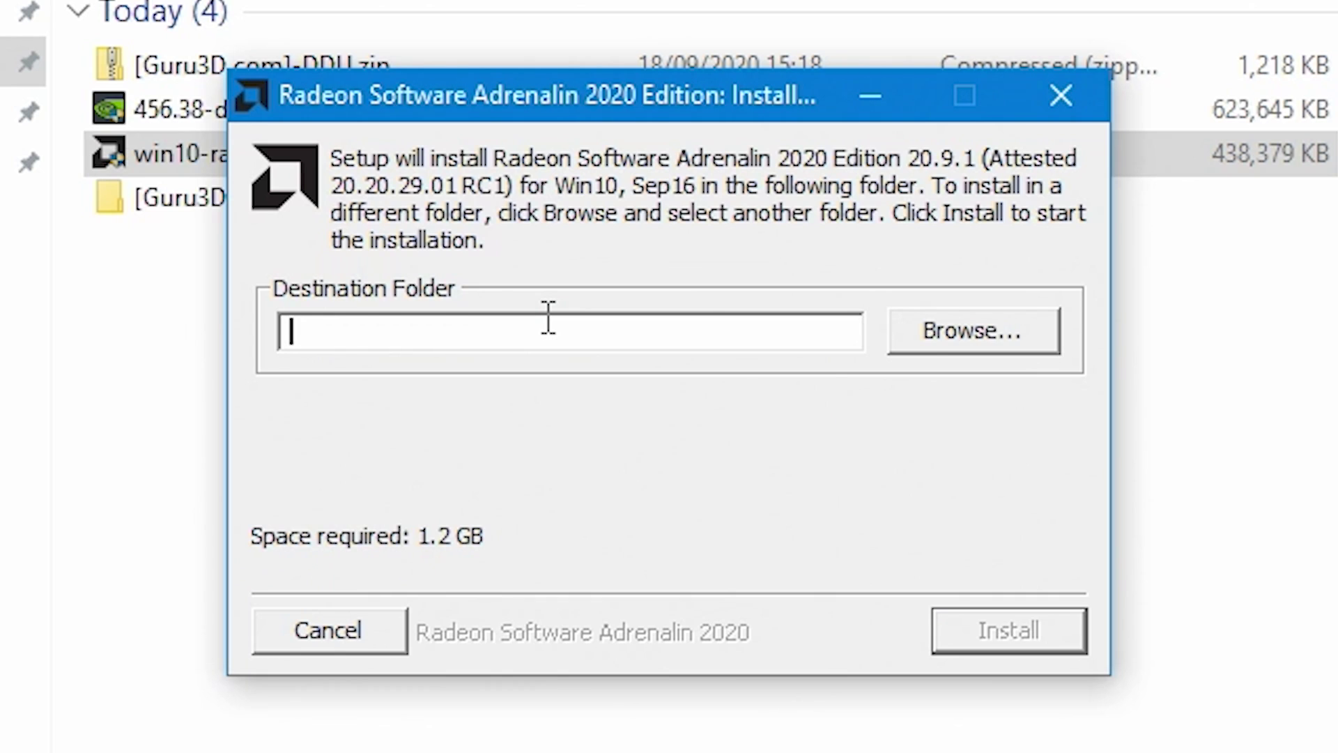
pyautogui.write('c:\\')
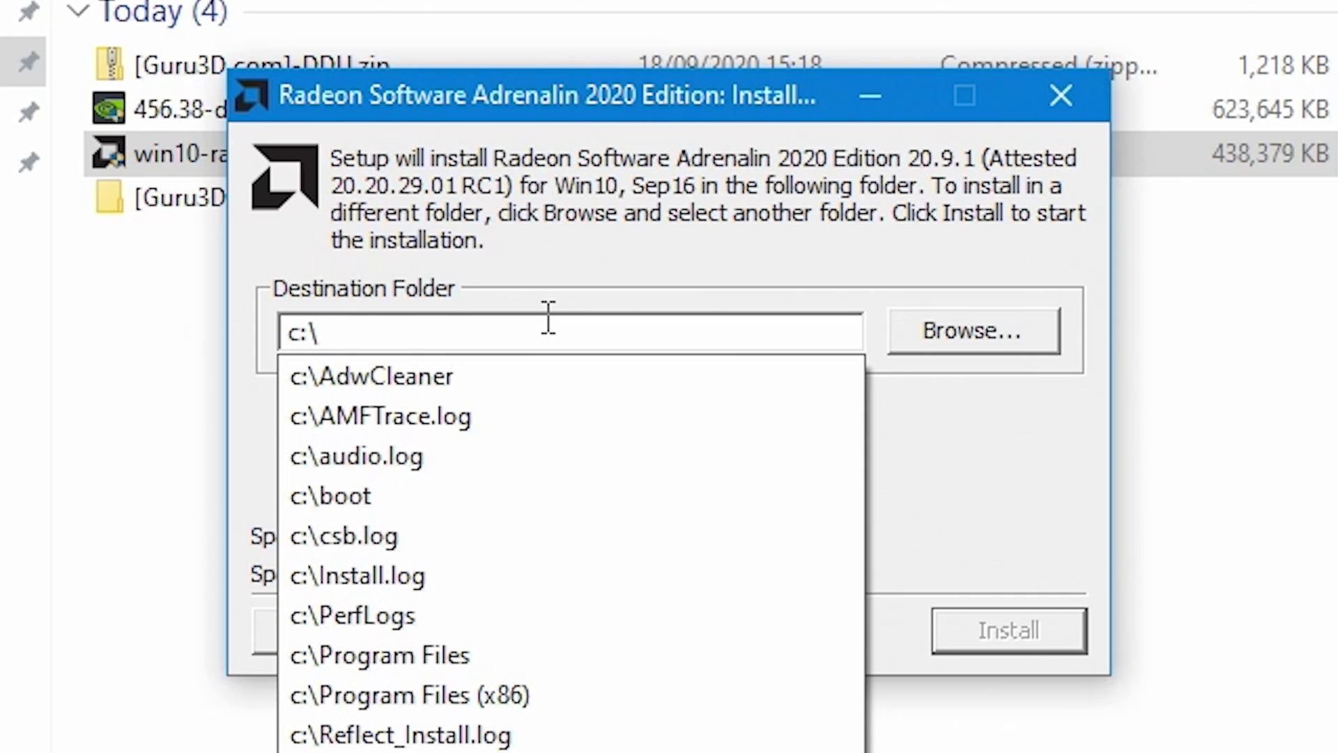
pyautogui.write('atr')
pyautogui.press('BackSpace')
pyautogui.press('BackSpace')
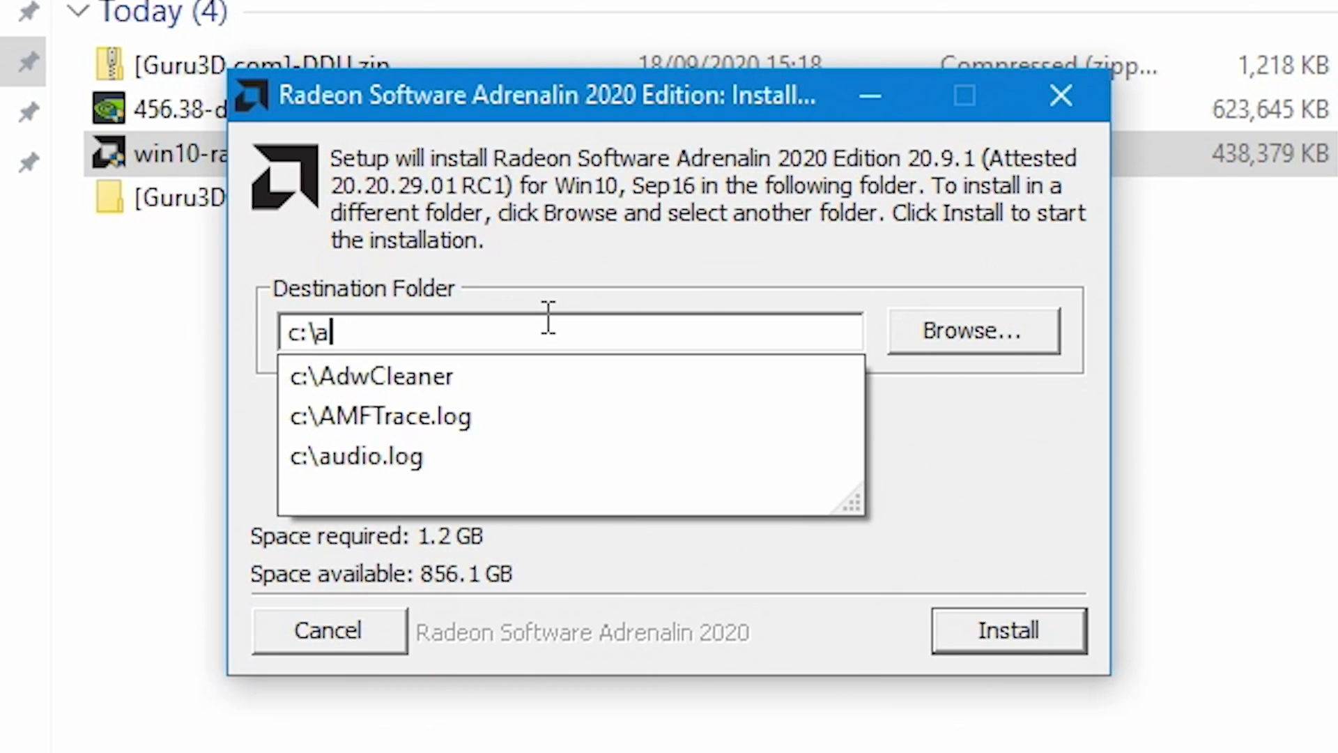
pyautogui.write('md')
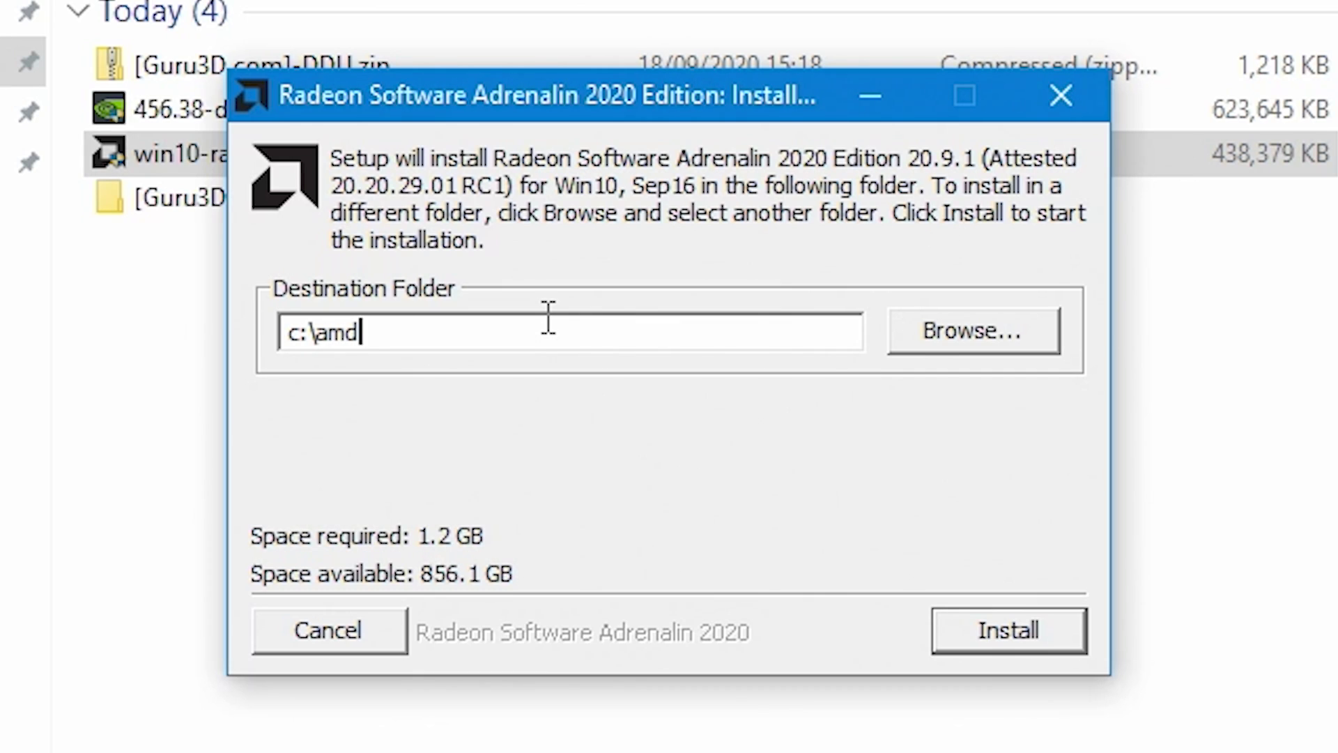
pyautogui.write('driver')
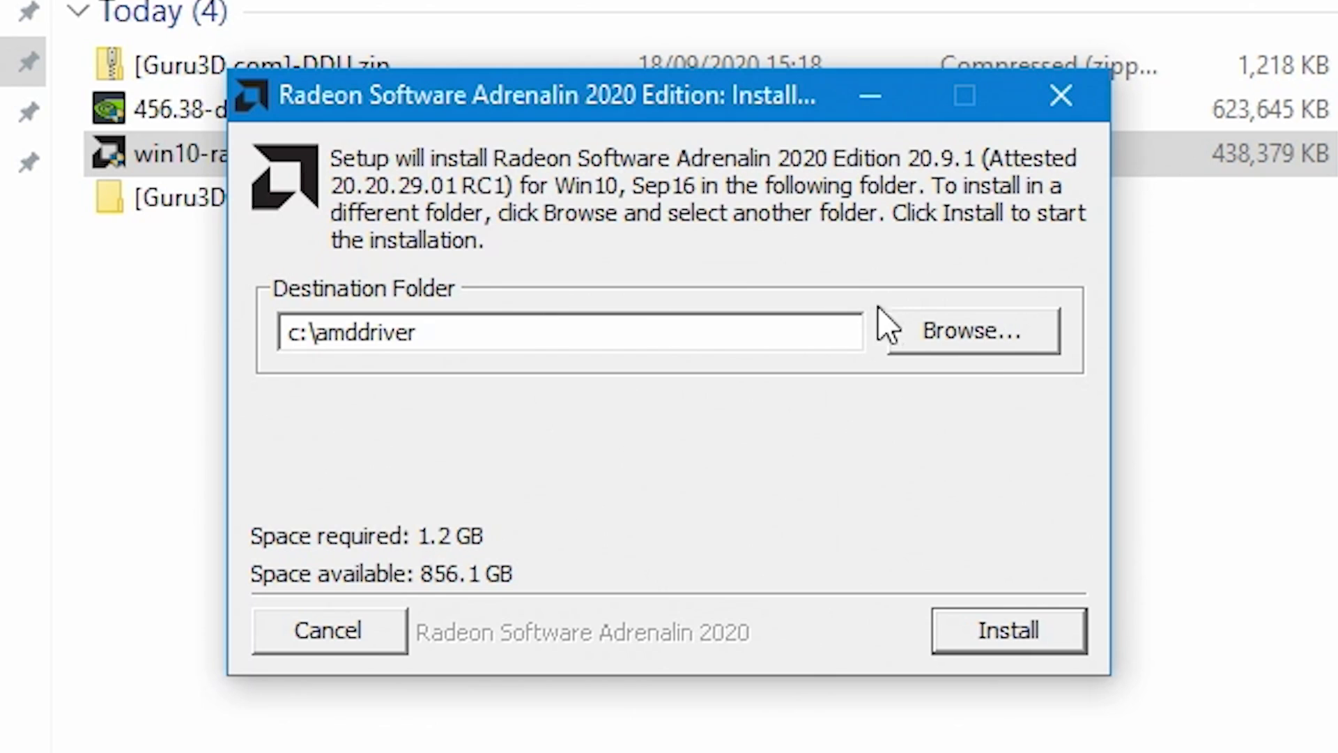
pyautogui.click(1016, 635)
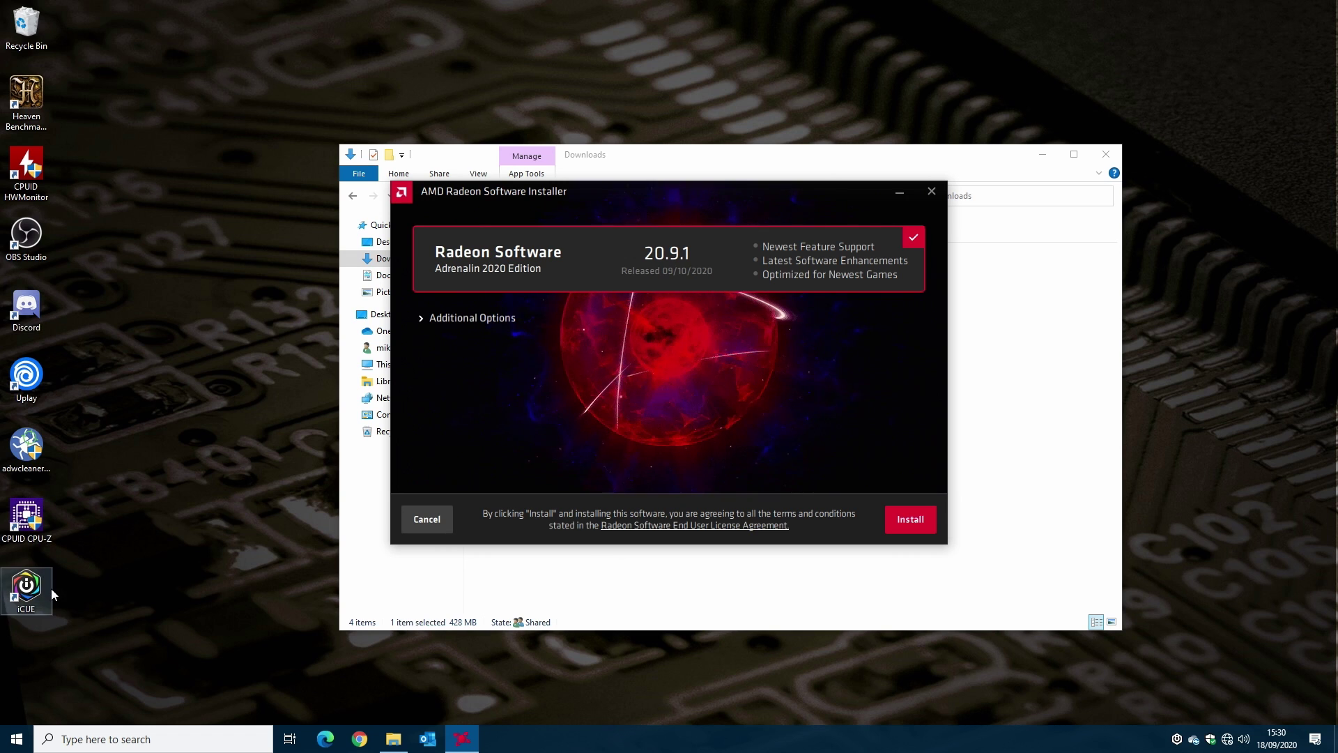
# Start a driver update for the Microsoft Basic Display Adapter in Device Manager, choosing to browse the computer for drivers.
pyautogui.rightClick(13, 746)
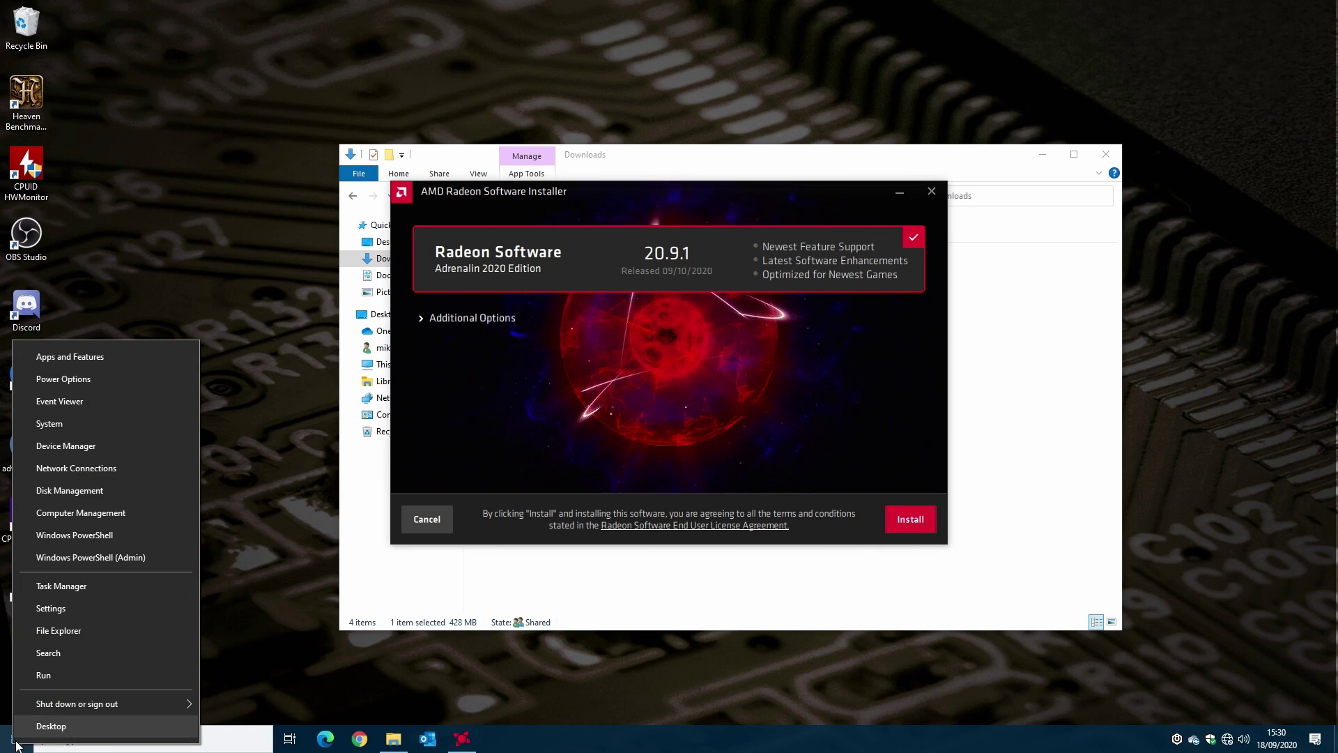
pyautogui.click(56, 448)
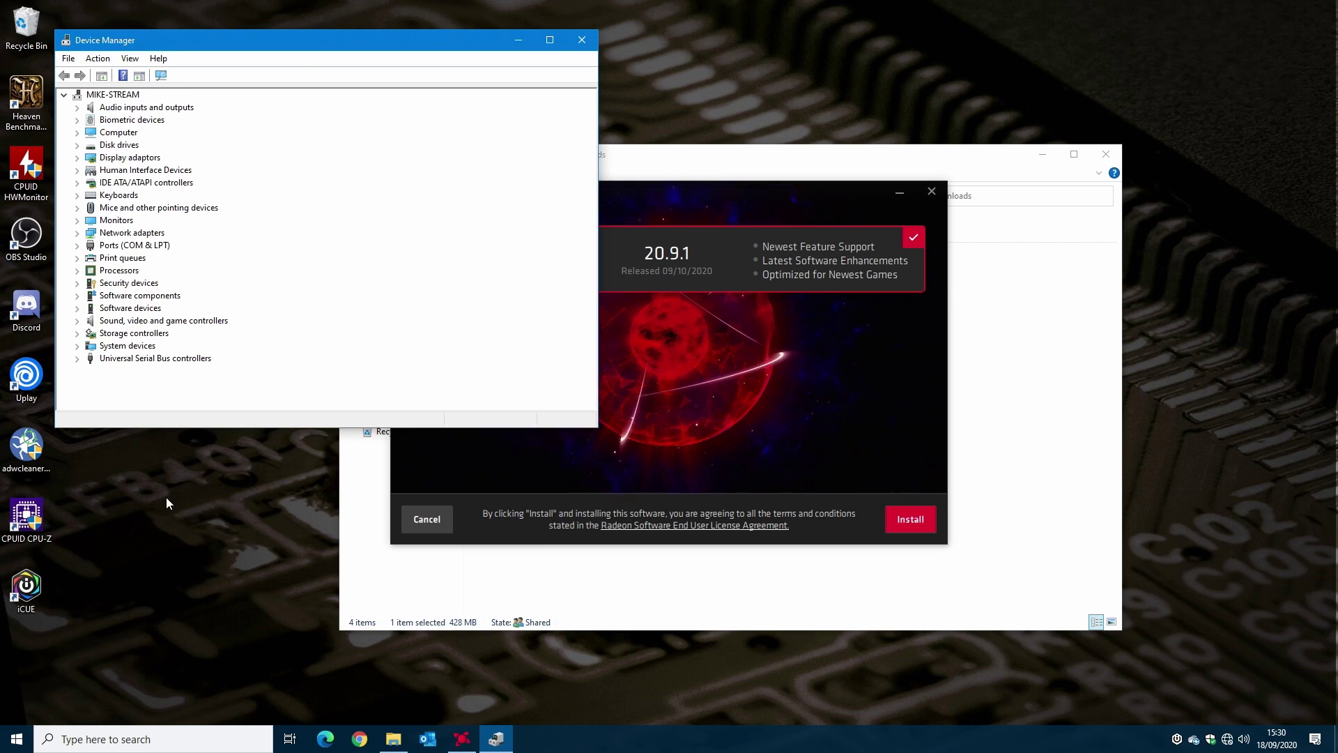
pyautogui.click(77, 160)
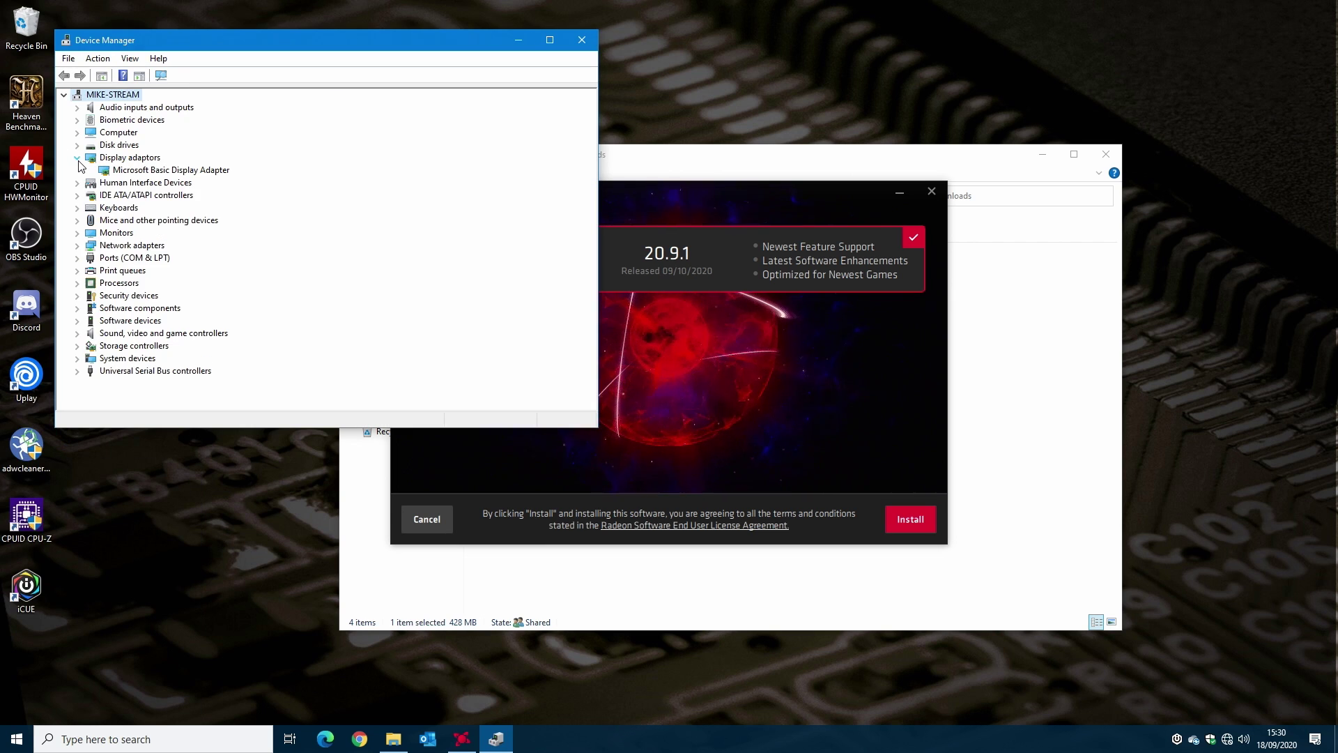
pyautogui.click(148, 171)
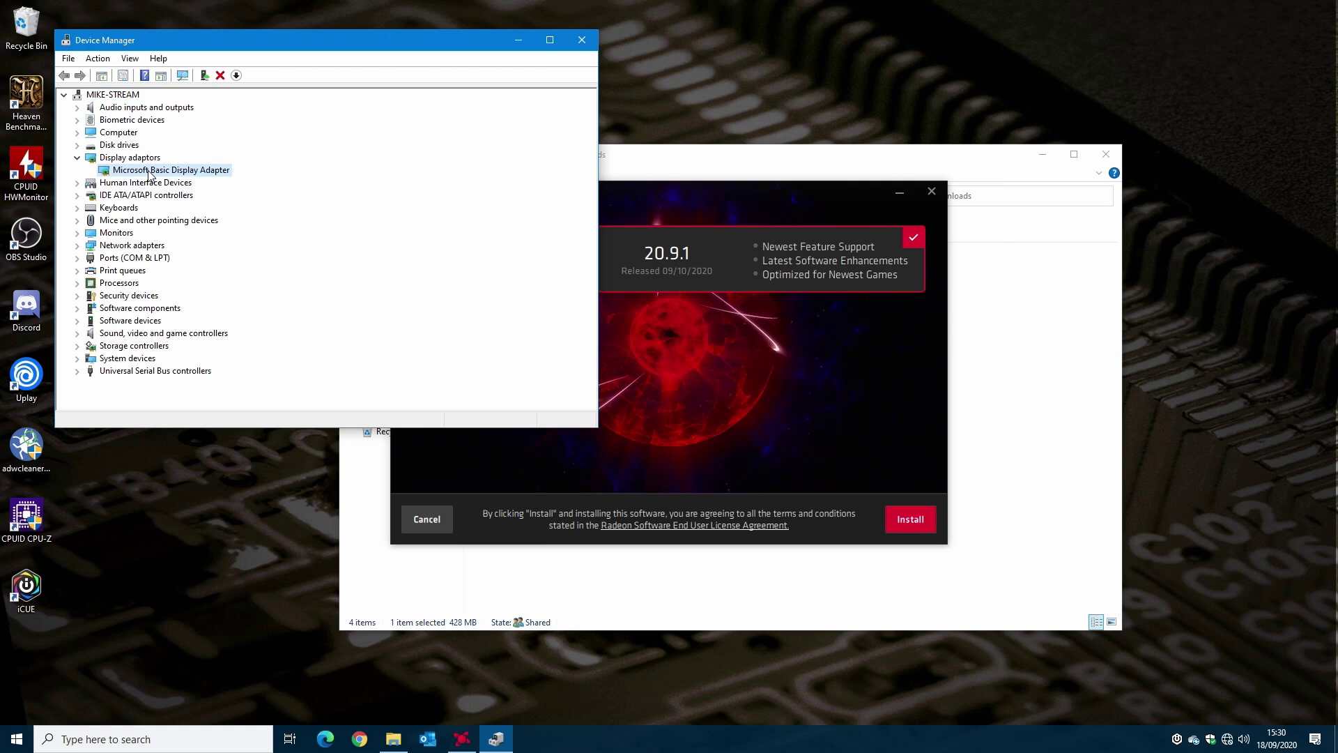
pyautogui.rightClick(148, 174)
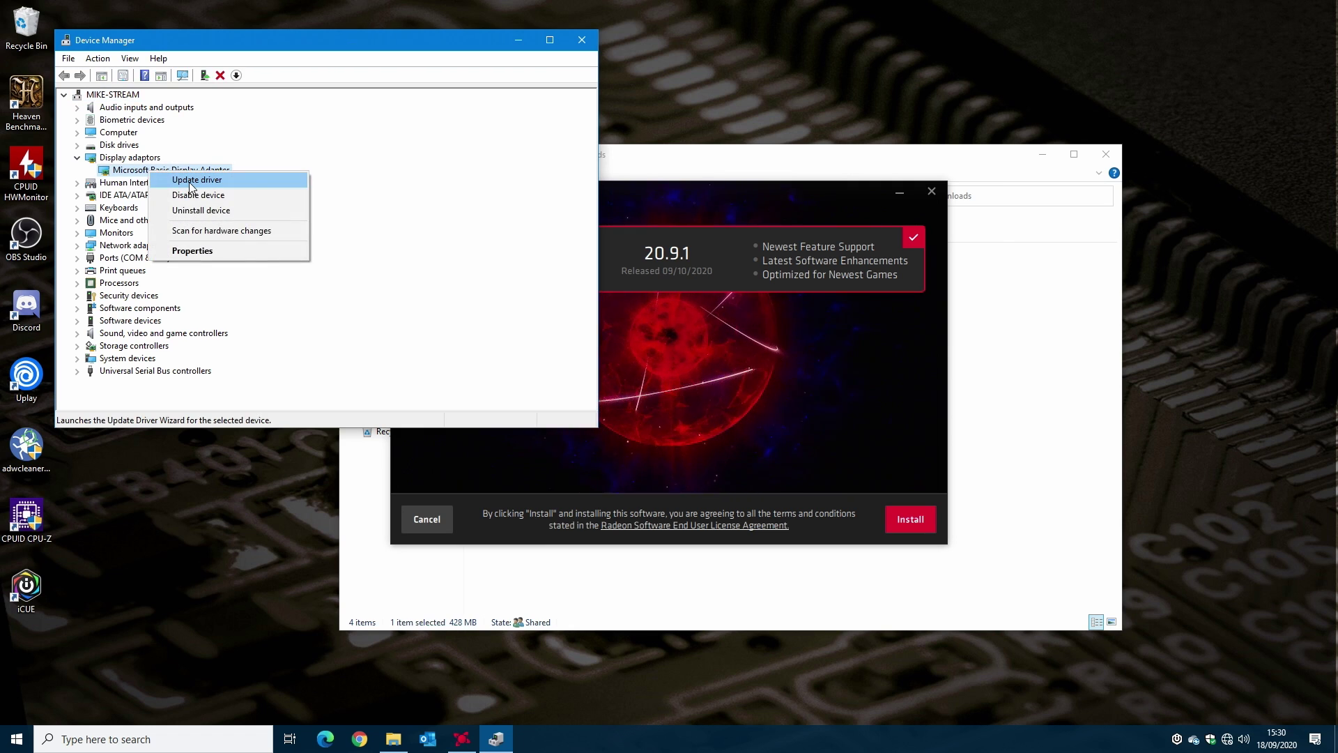
pyautogui.click(192, 183)
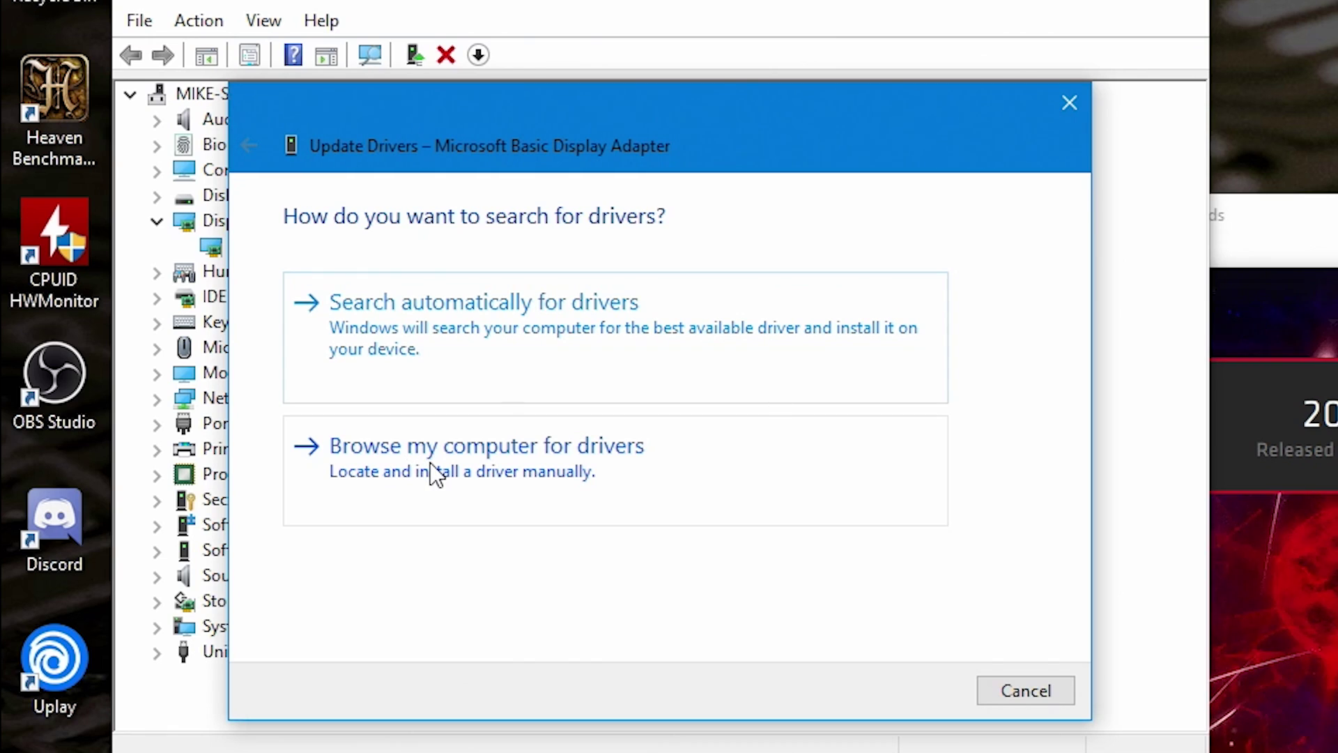
pyautogui.click(431, 464)
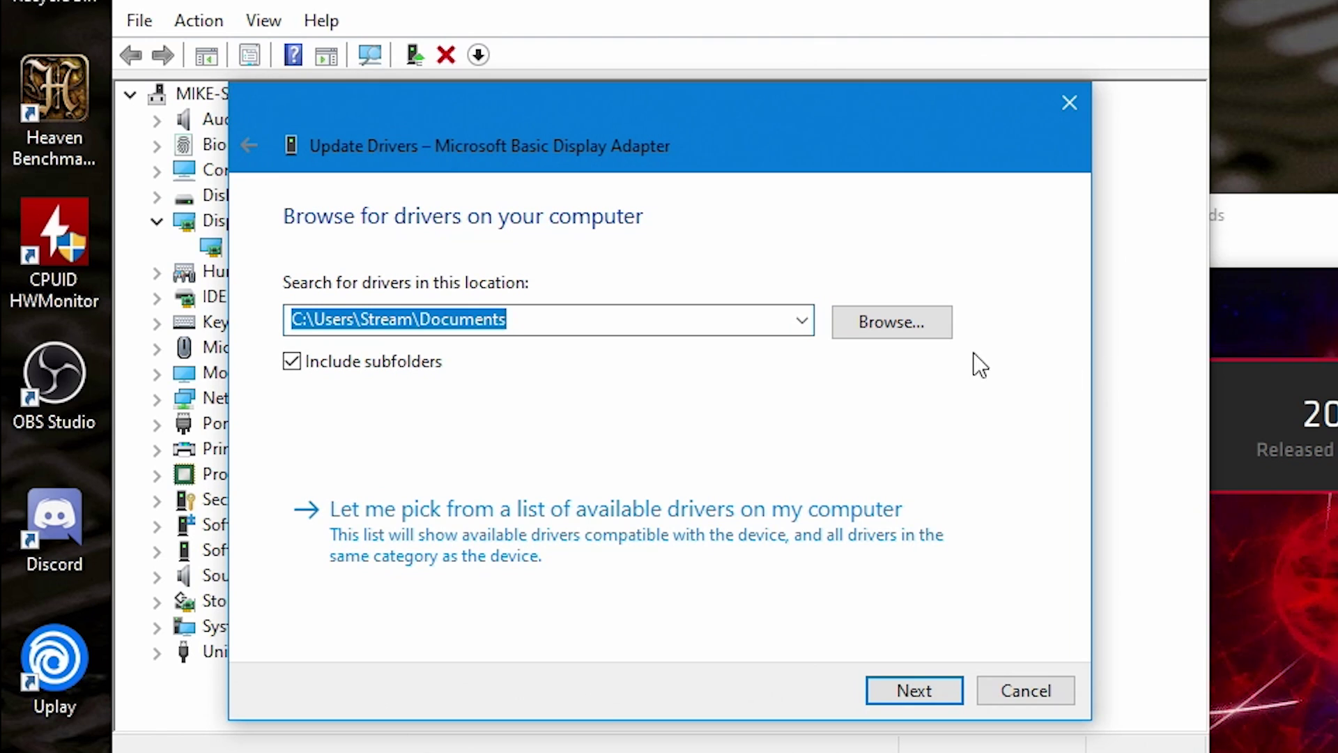
# Browse to the amddriver folder on Local Disk (C:) for the driver search location and look through its subfolders.
pyautogui.click(913, 328)
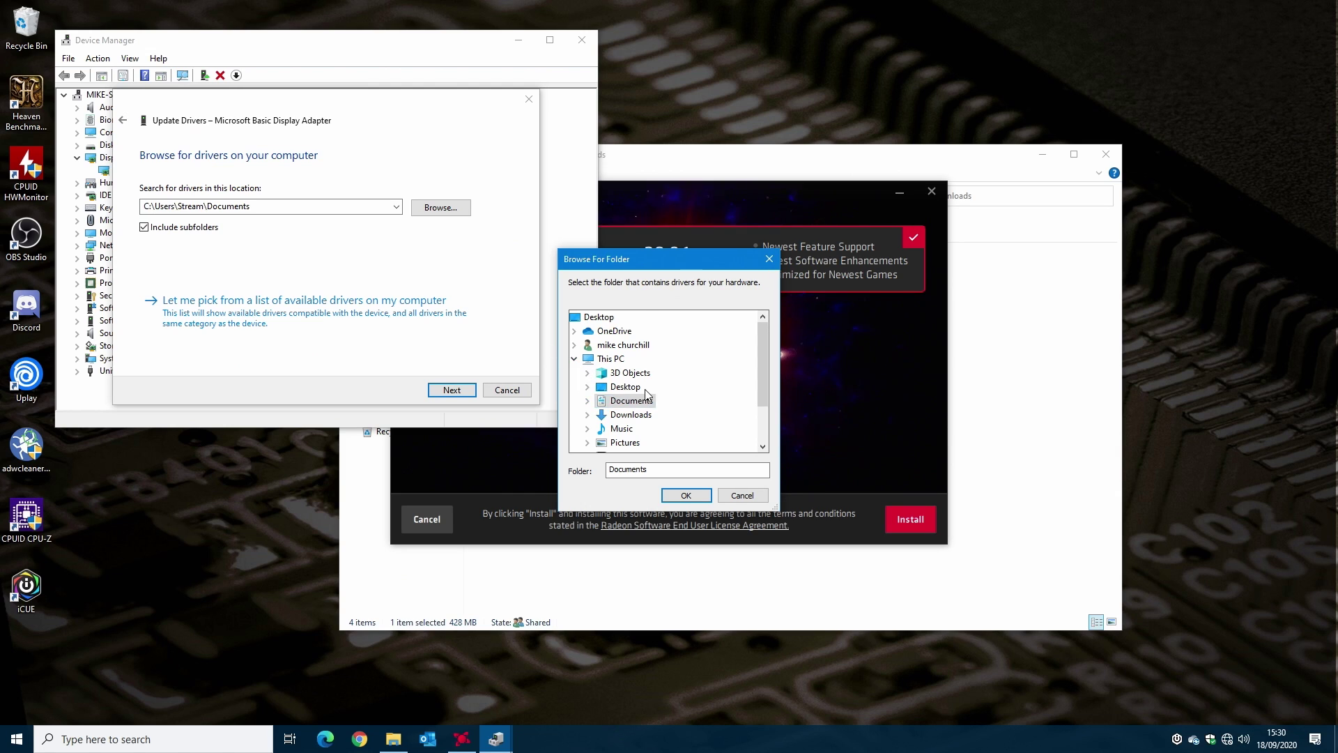
pyautogui.scroll(-1, 634, 407)
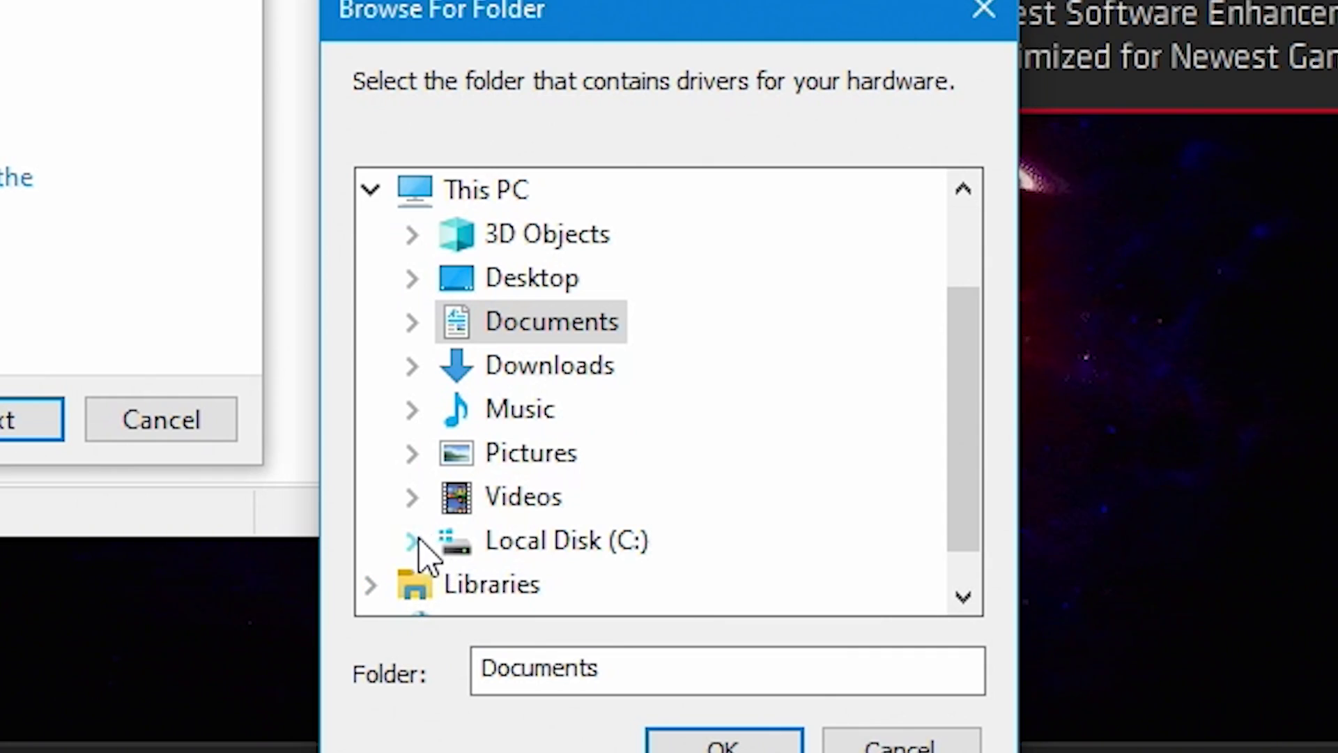
pyautogui.click(412, 541)
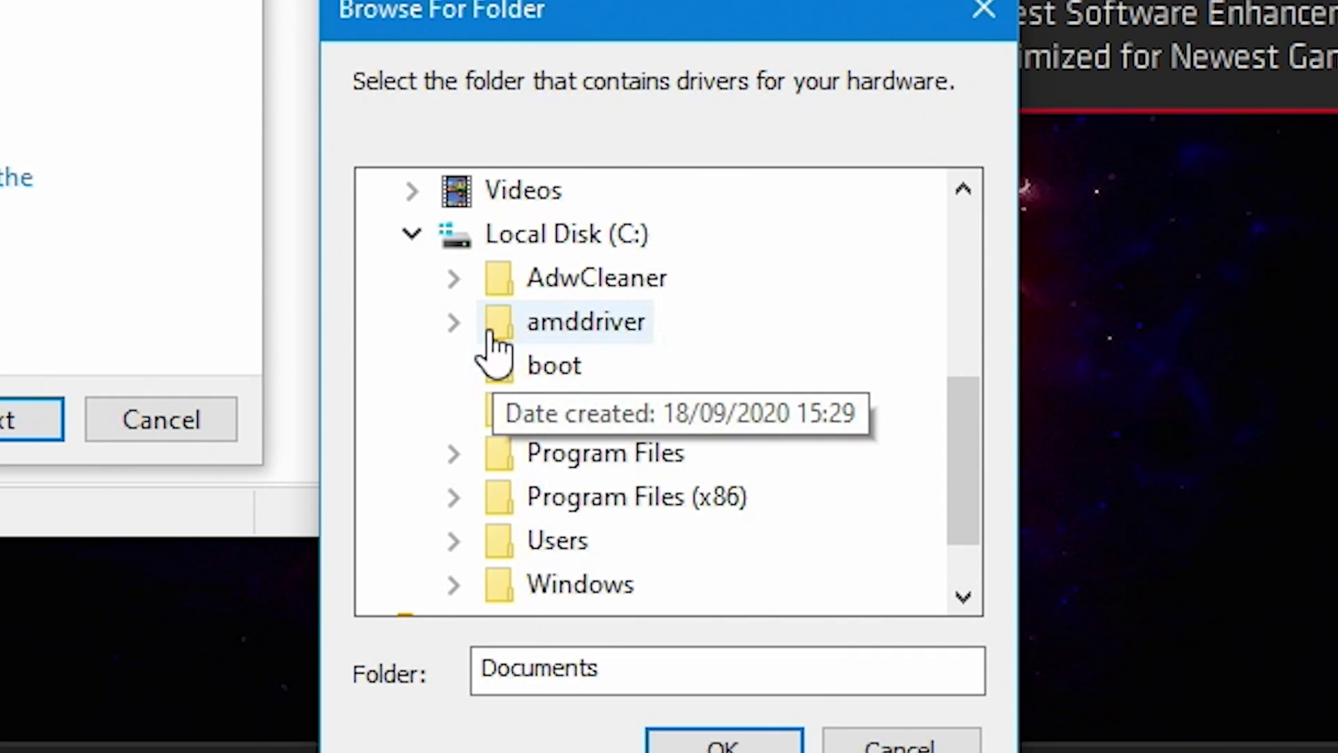
pyautogui.click(451, 323)
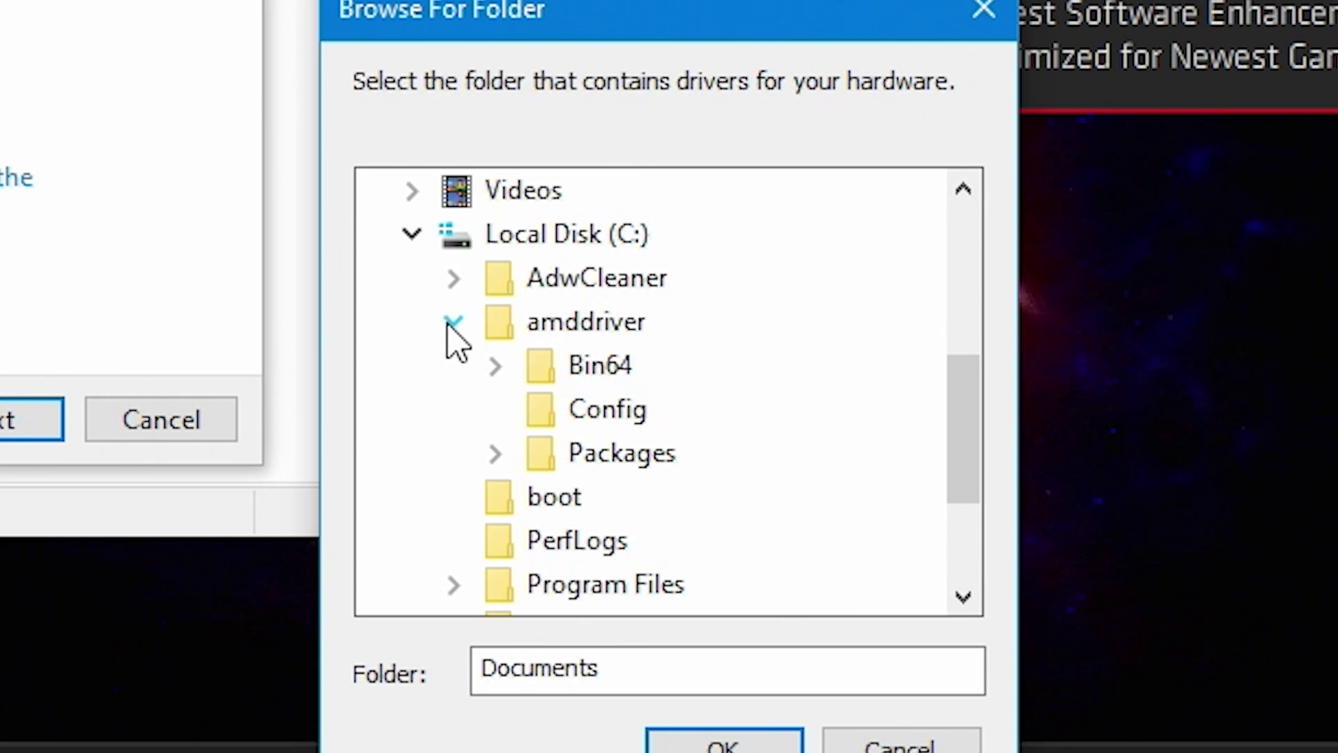
pyautogui.click(536, 334)
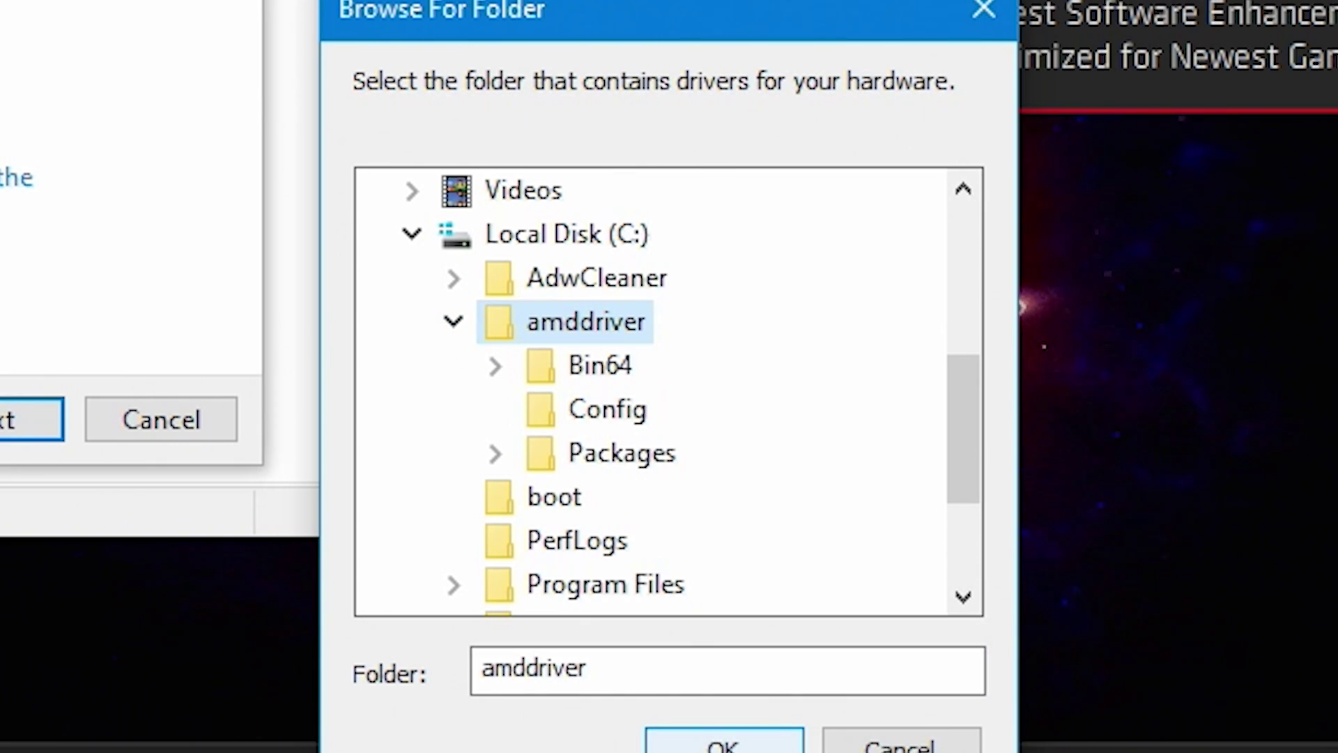
pyautogui.click(496, 453)
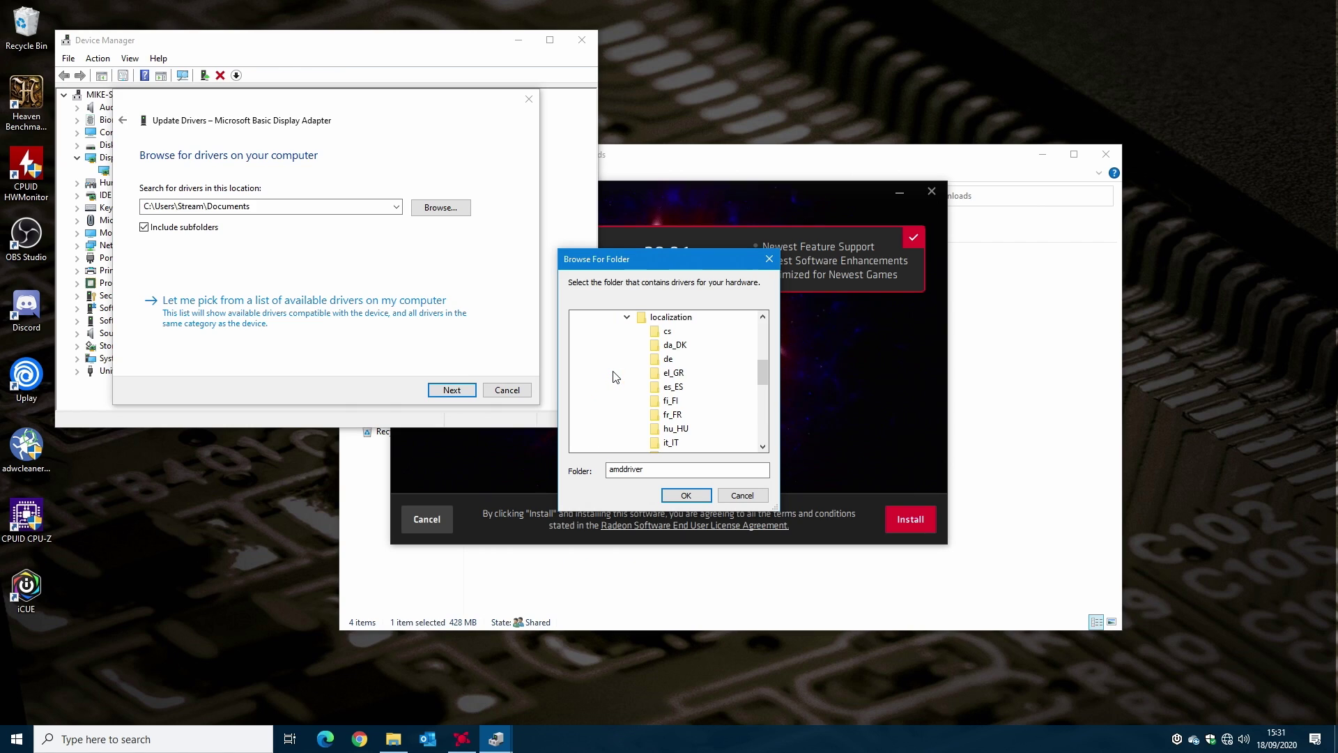
pyautogui.scroll(-10, 616, 377)
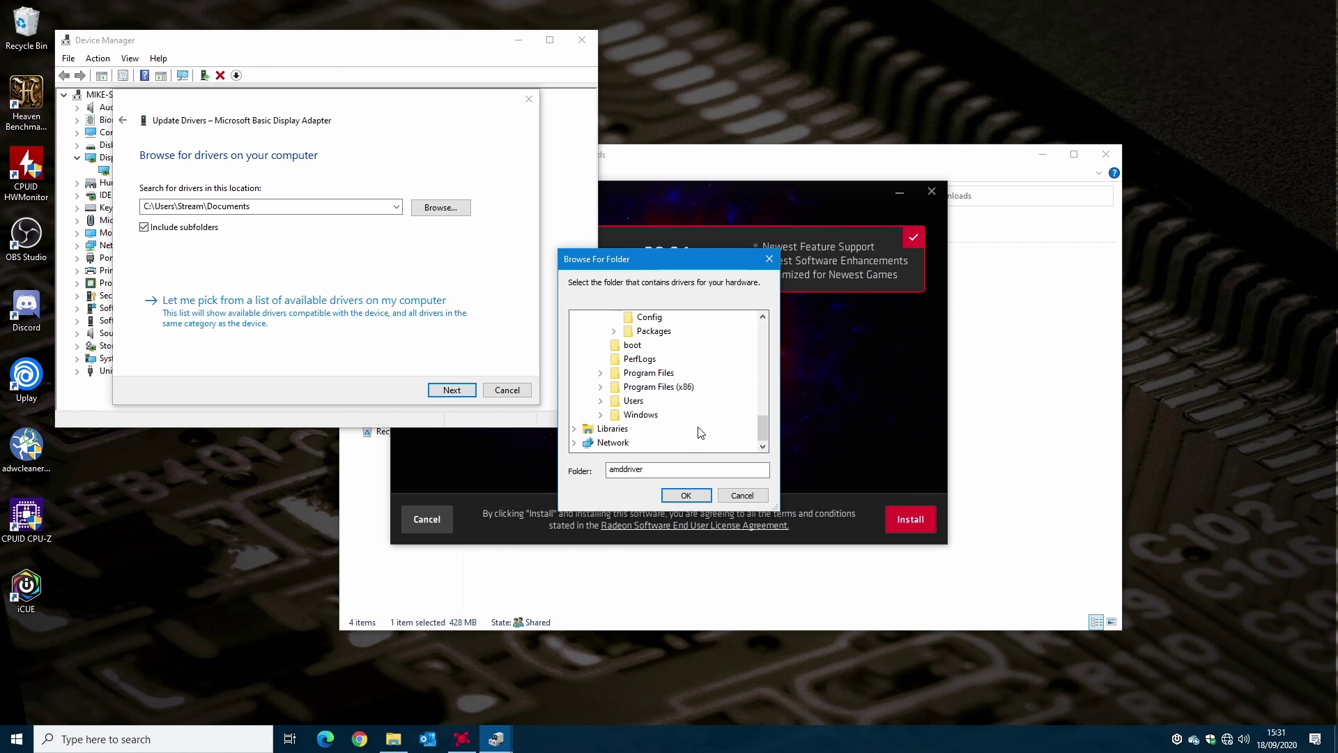
pyautogui.scroll(10, 627, 391)
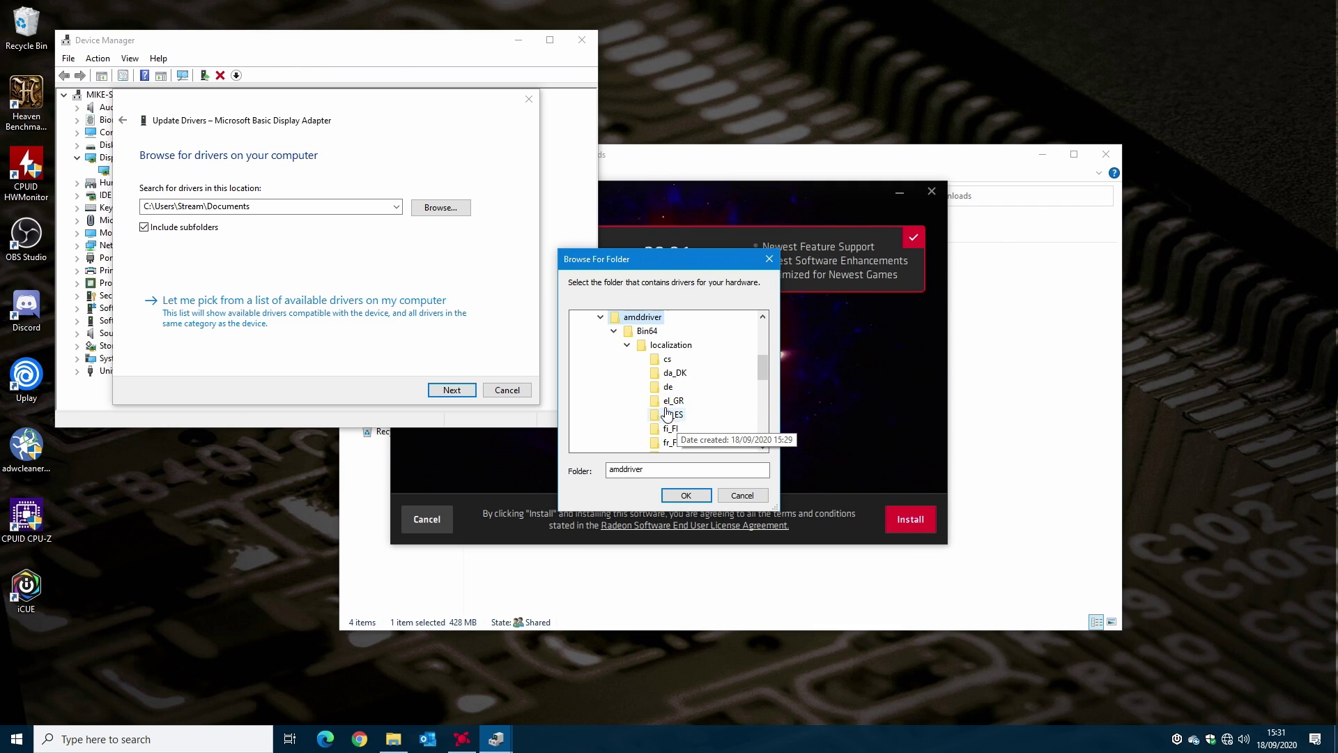
pyautogui.click(626, 345)
pyautogui.click(612, 332)
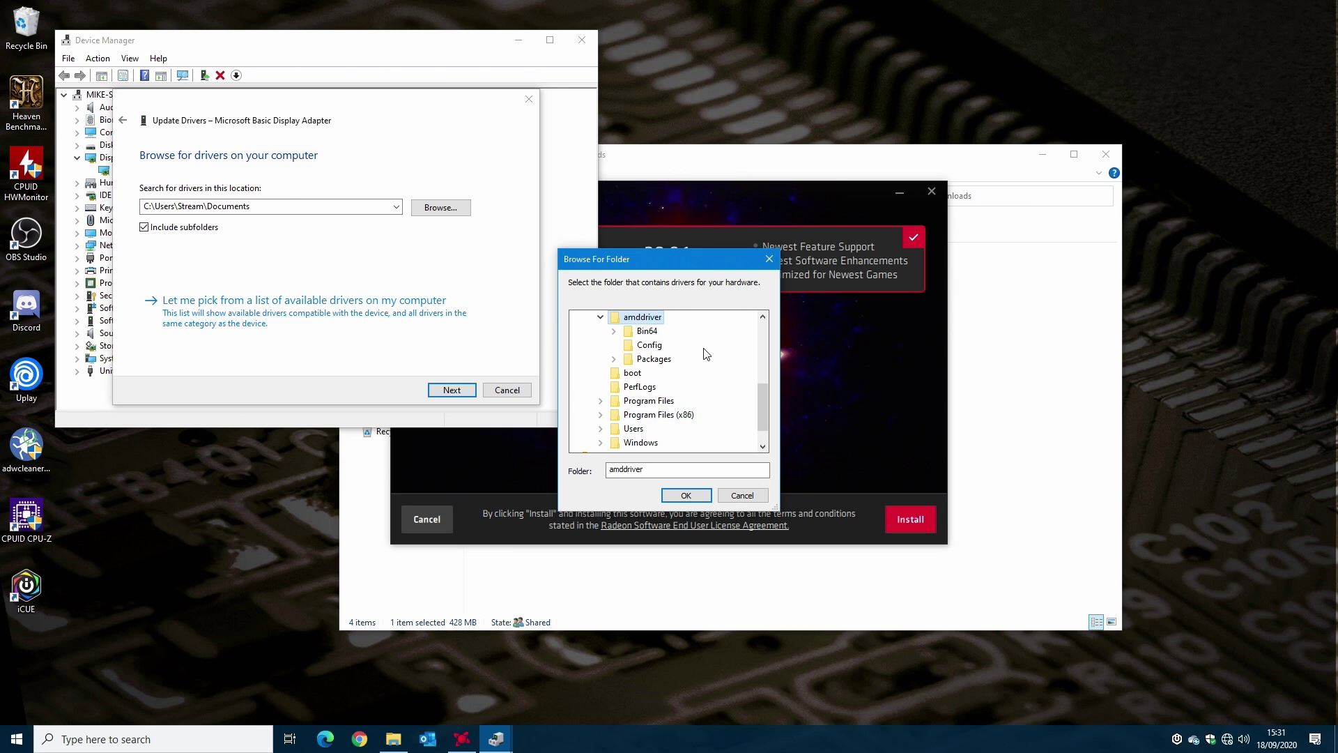
# Cancel the folder selection and the manual driver update, and close Device Manager.
pyautogui.click(769, 258)
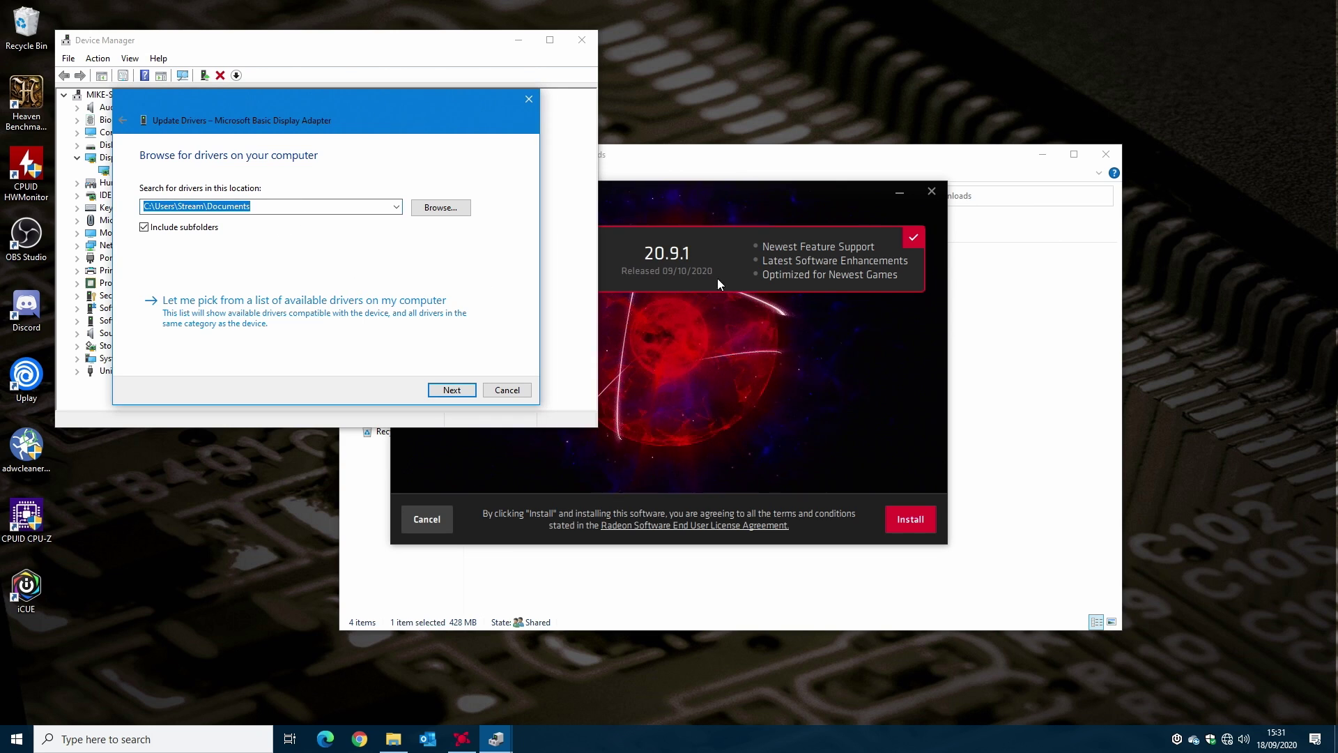
pyautogui.click(505, 390)
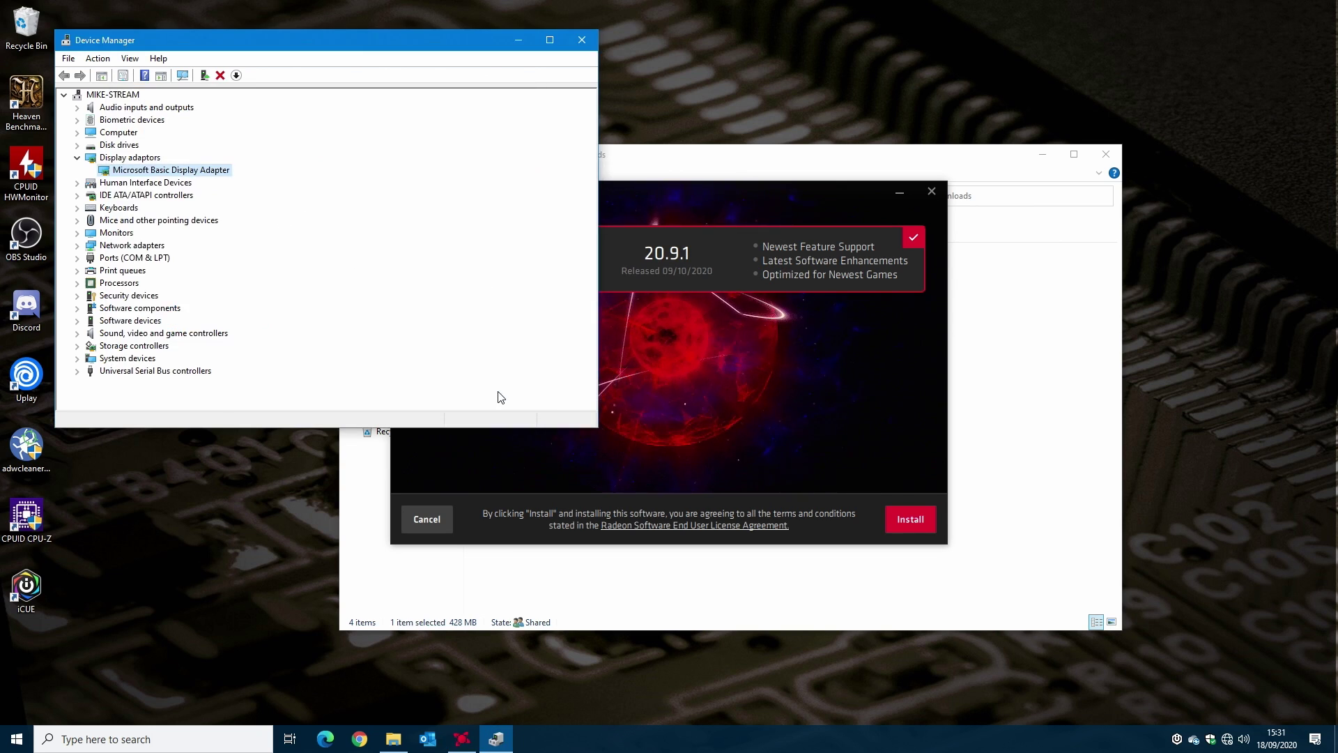
pyautogui.click(587, 45)
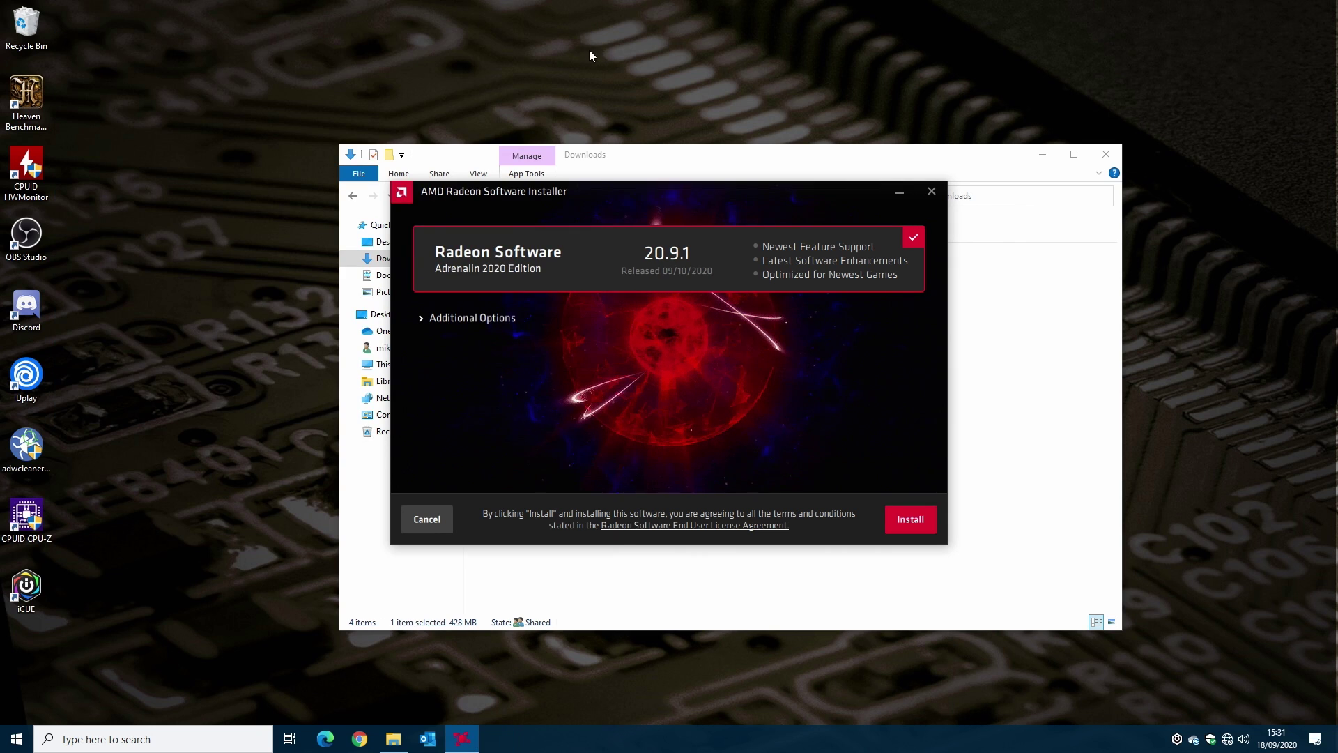
# Install Radeon Software Adrenalin 2020 Edition 20.9.1 and finish the installer without restarting the system.
pyautogui.click(908, 520)
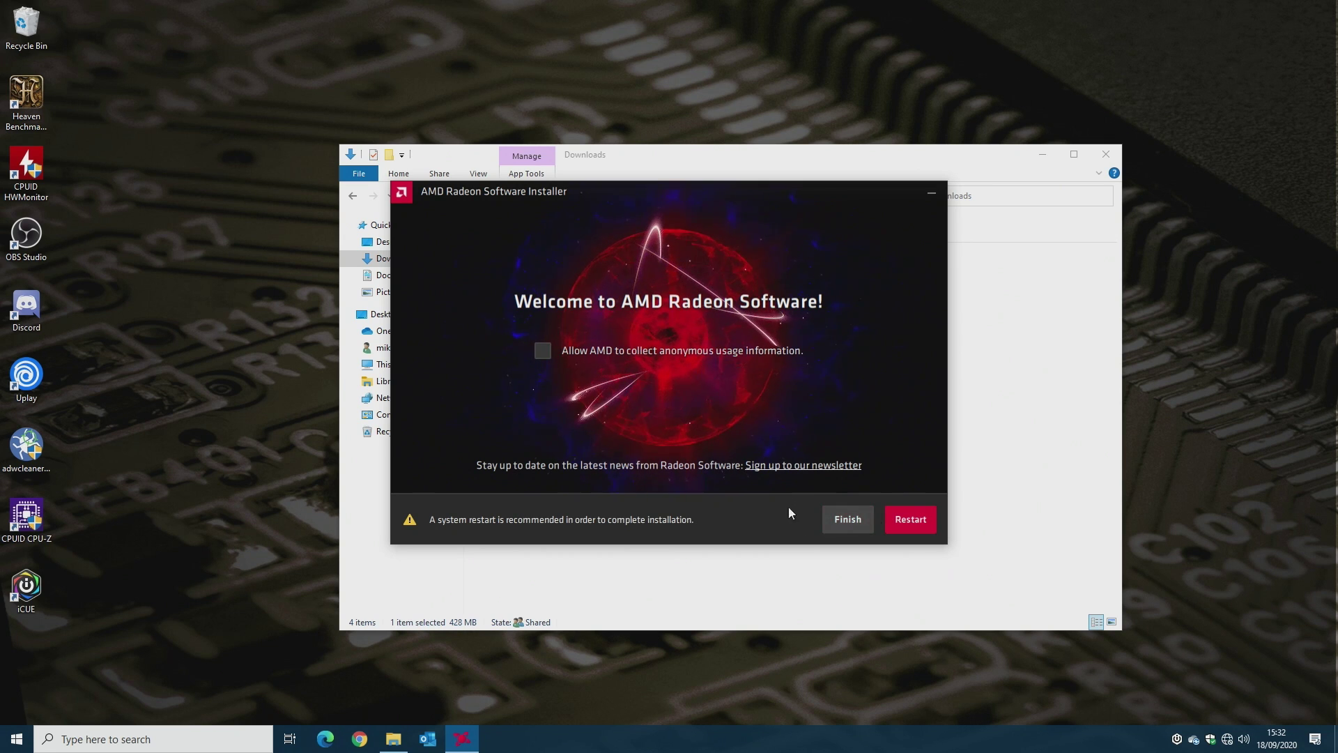
pyautogui.click(839, 521)
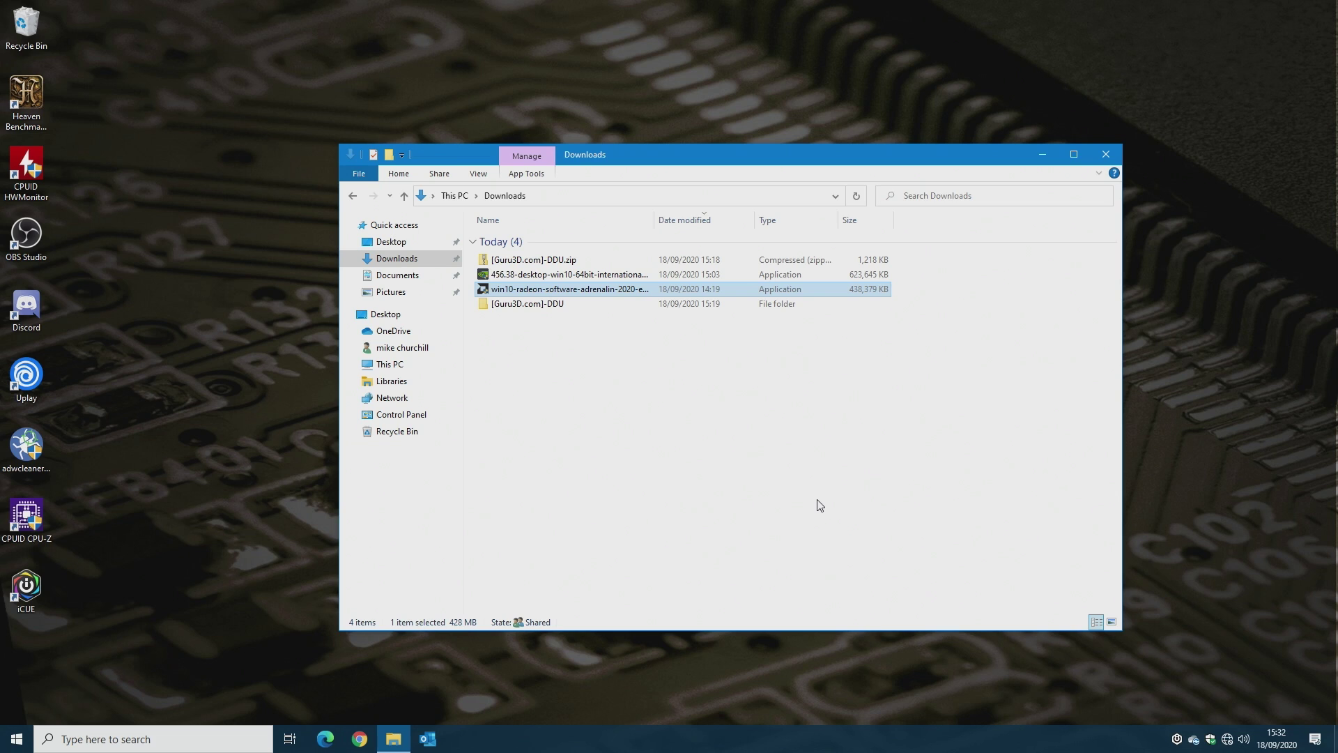